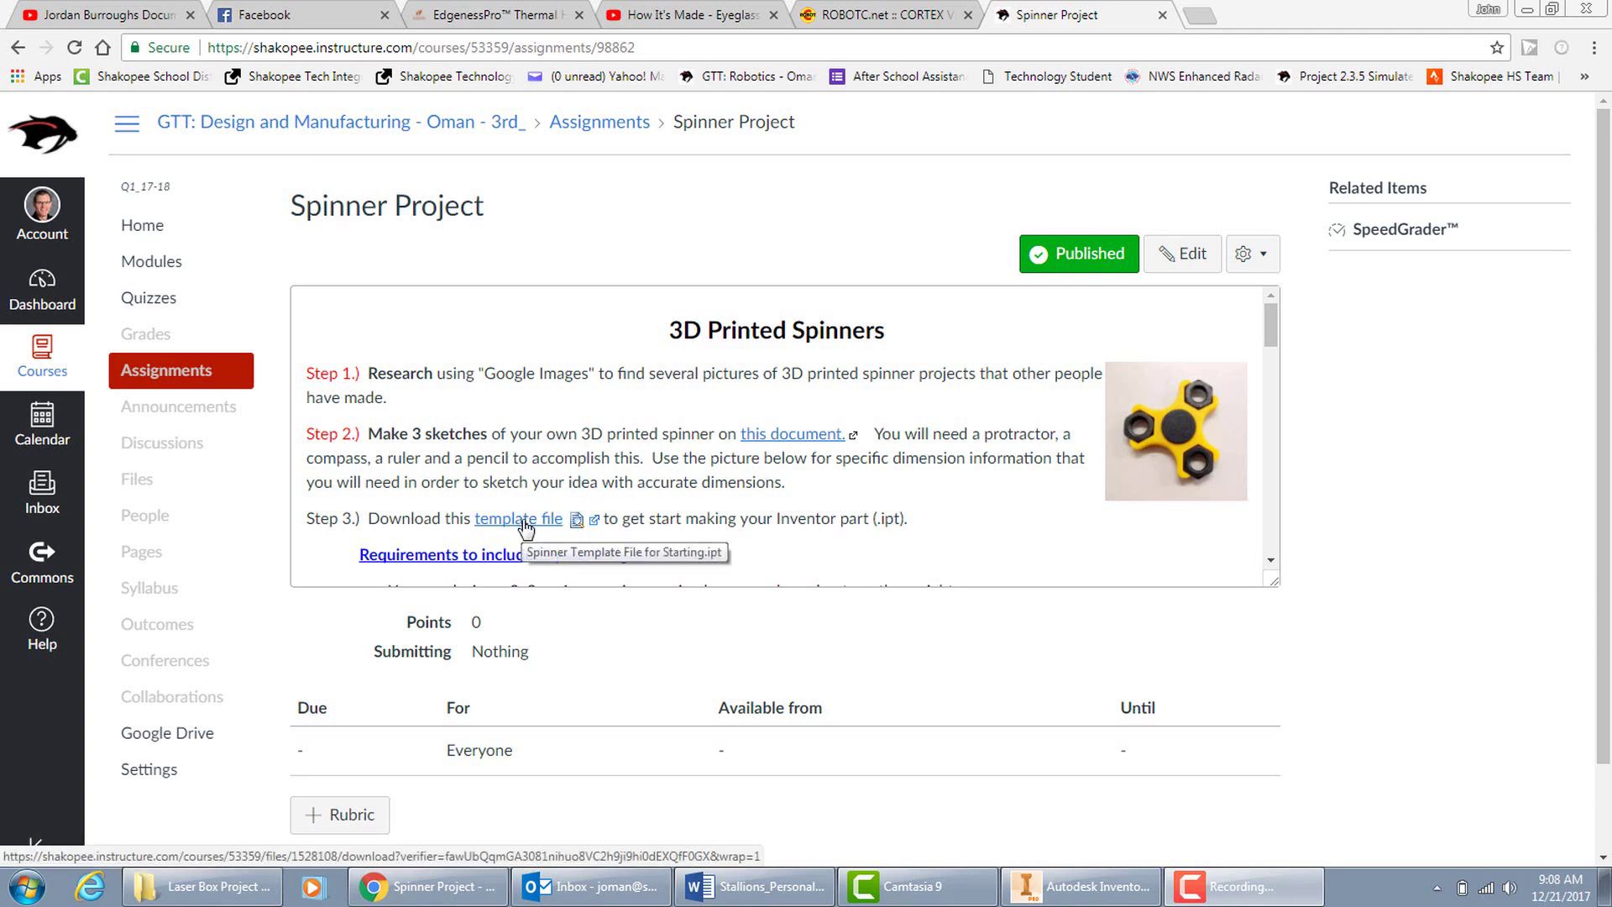
Step: Download the spinner template file from the assignment page to the Desktop and open it in Autodesk Inventor
{"action": "left_click", "coordinate": [525, 527]}
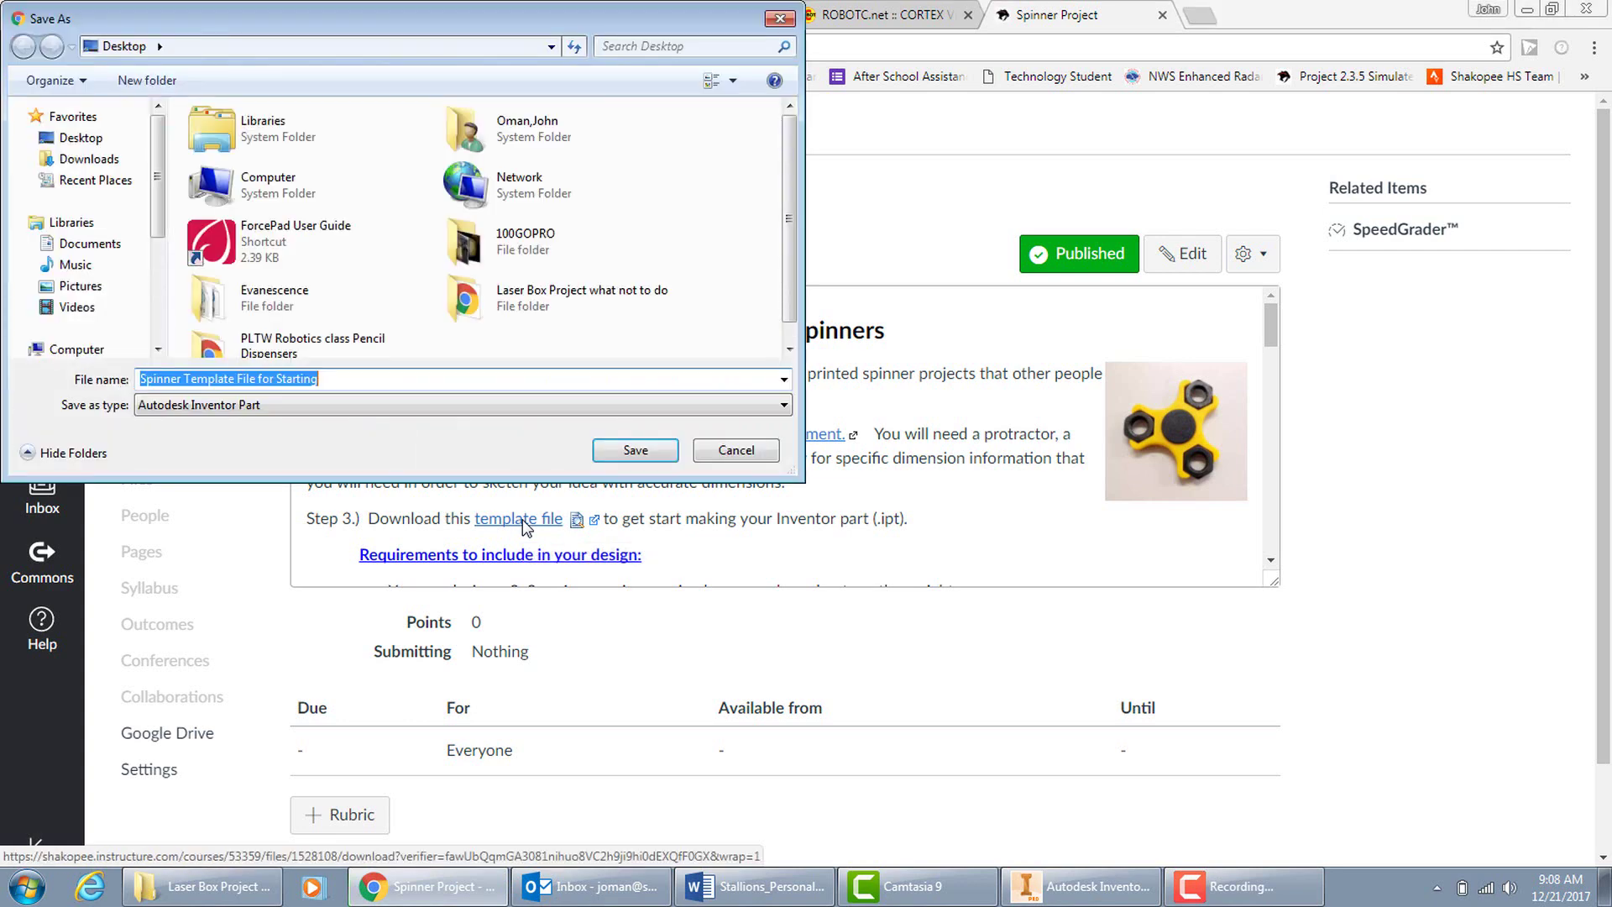
{"action": "left_click", "coordinate": [636, 451]}
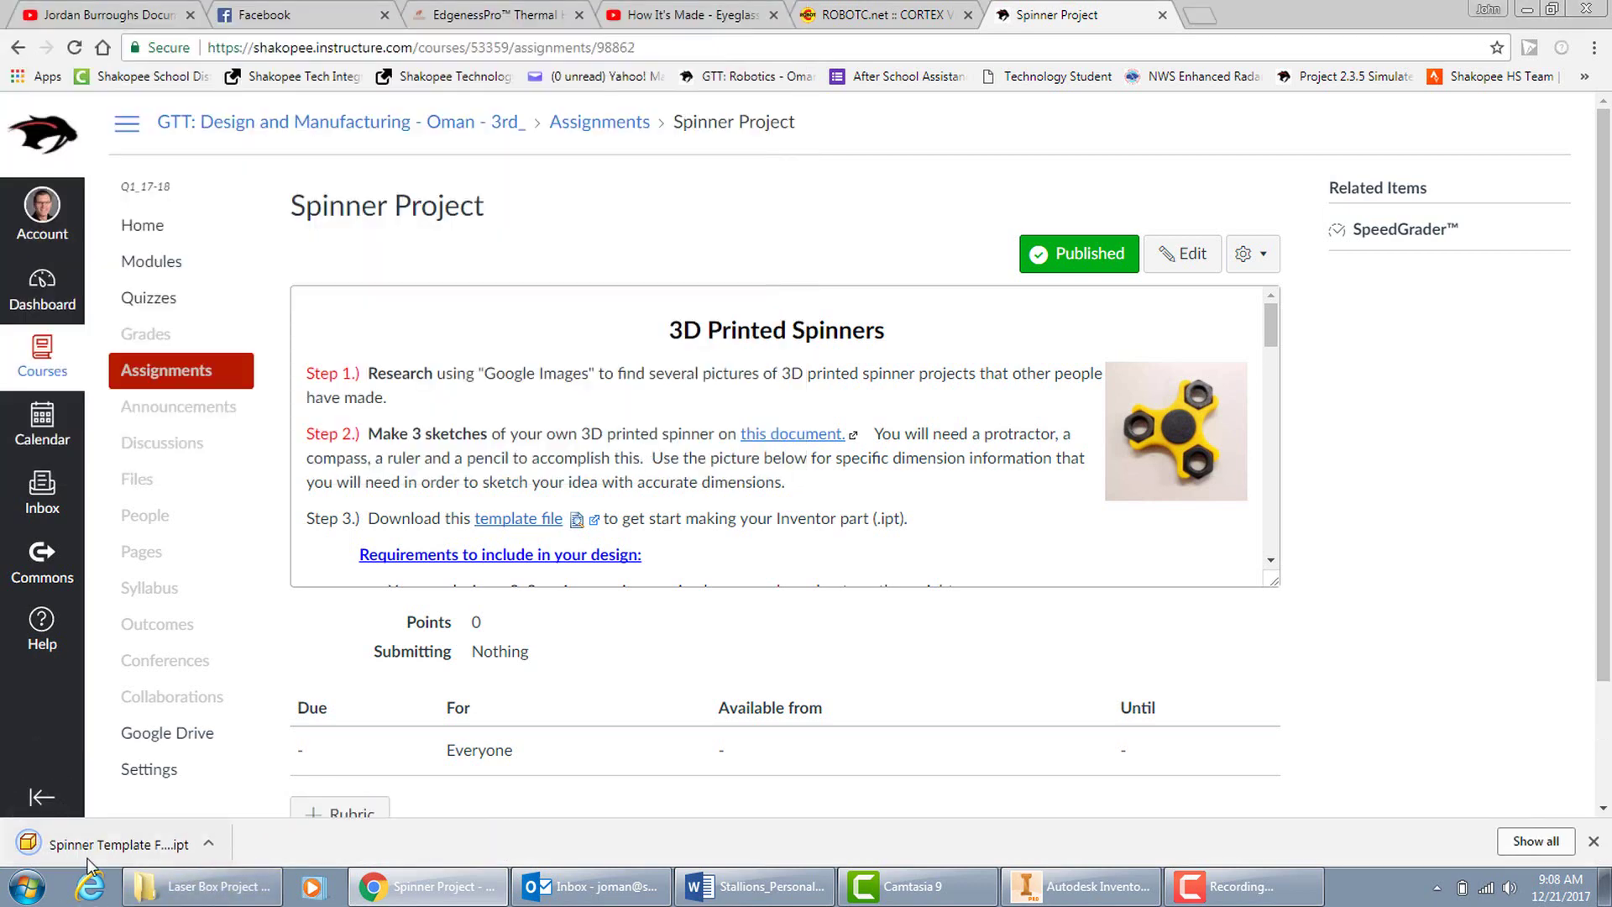
{"action": "left_click", "coordinate": [95, 846]}
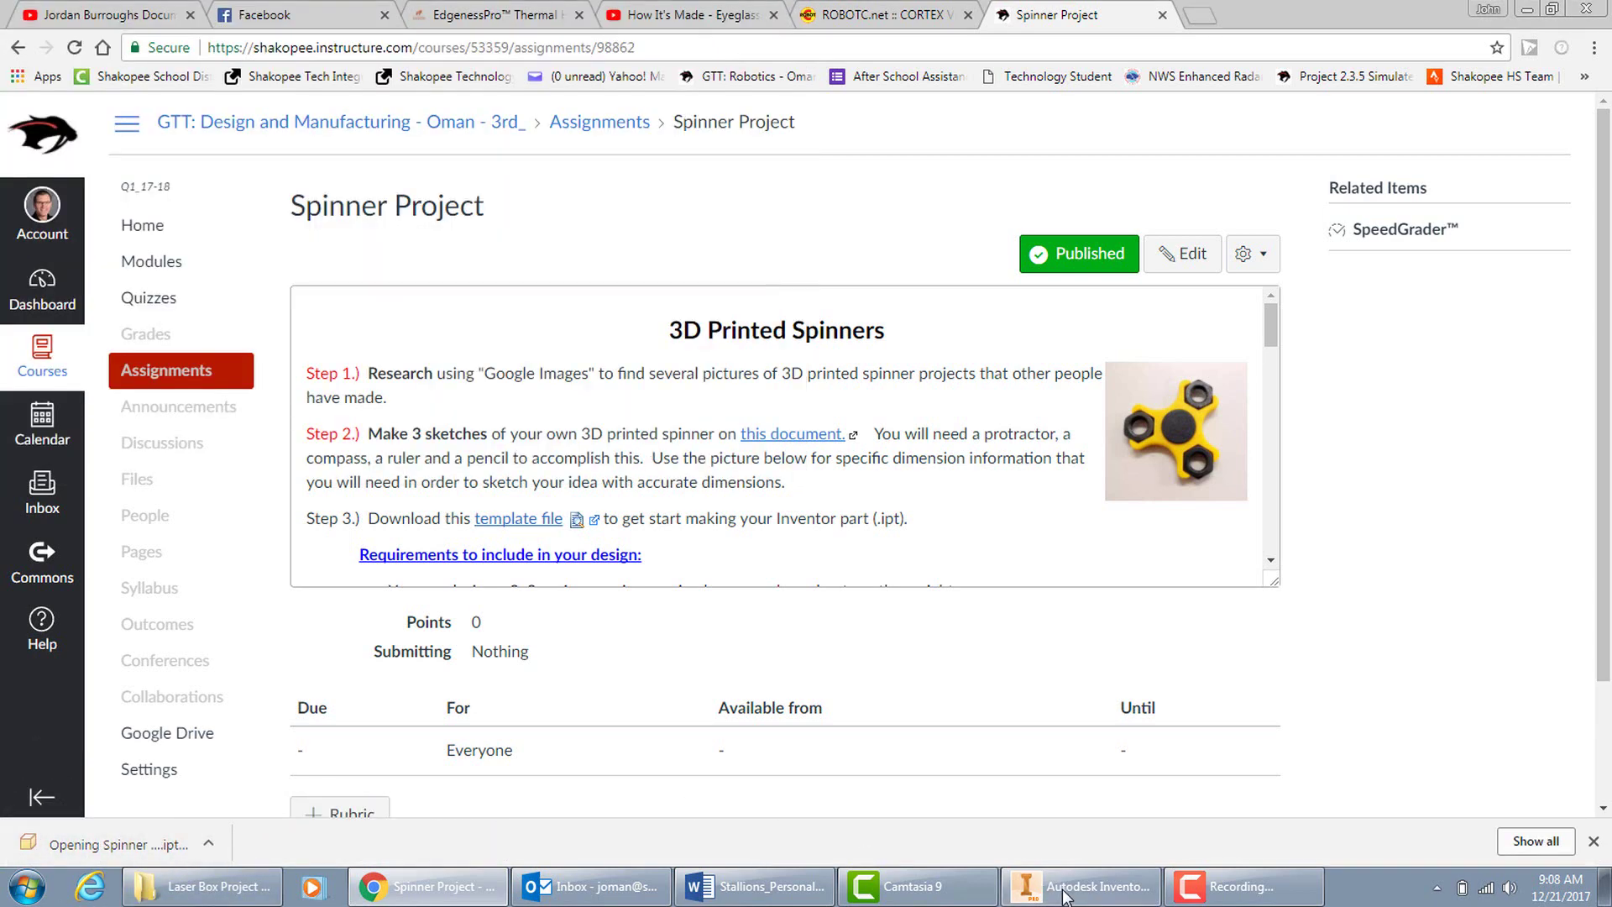
{"action": "mouse_move", "coordinate": [1080, 897]}
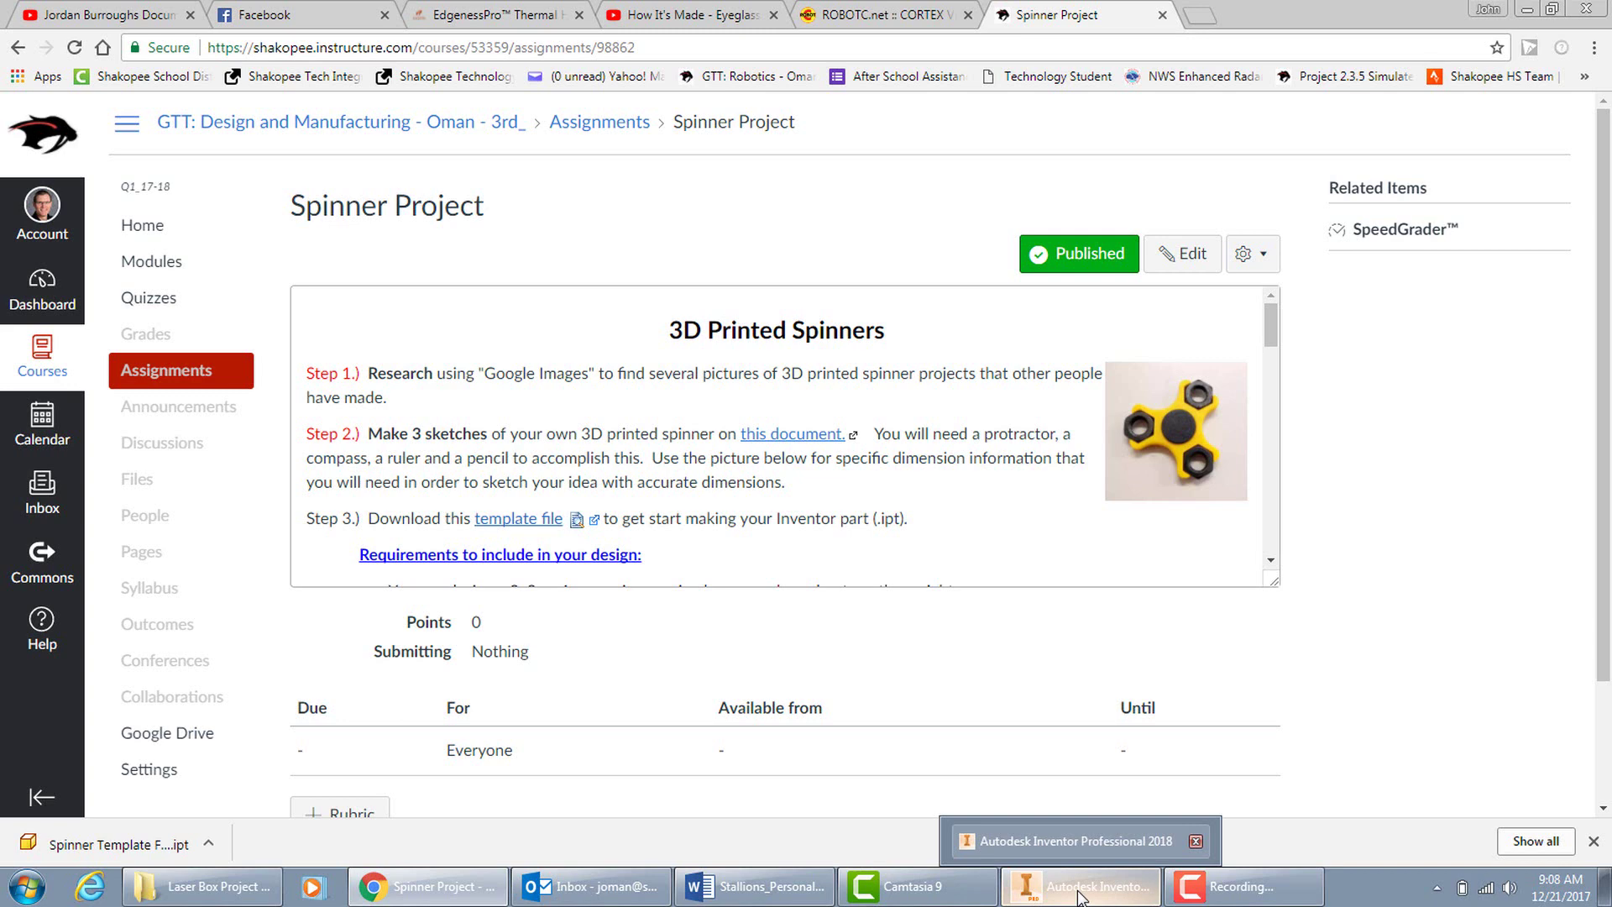
{"action": "left_click", "coordinate": [1080, 895]}
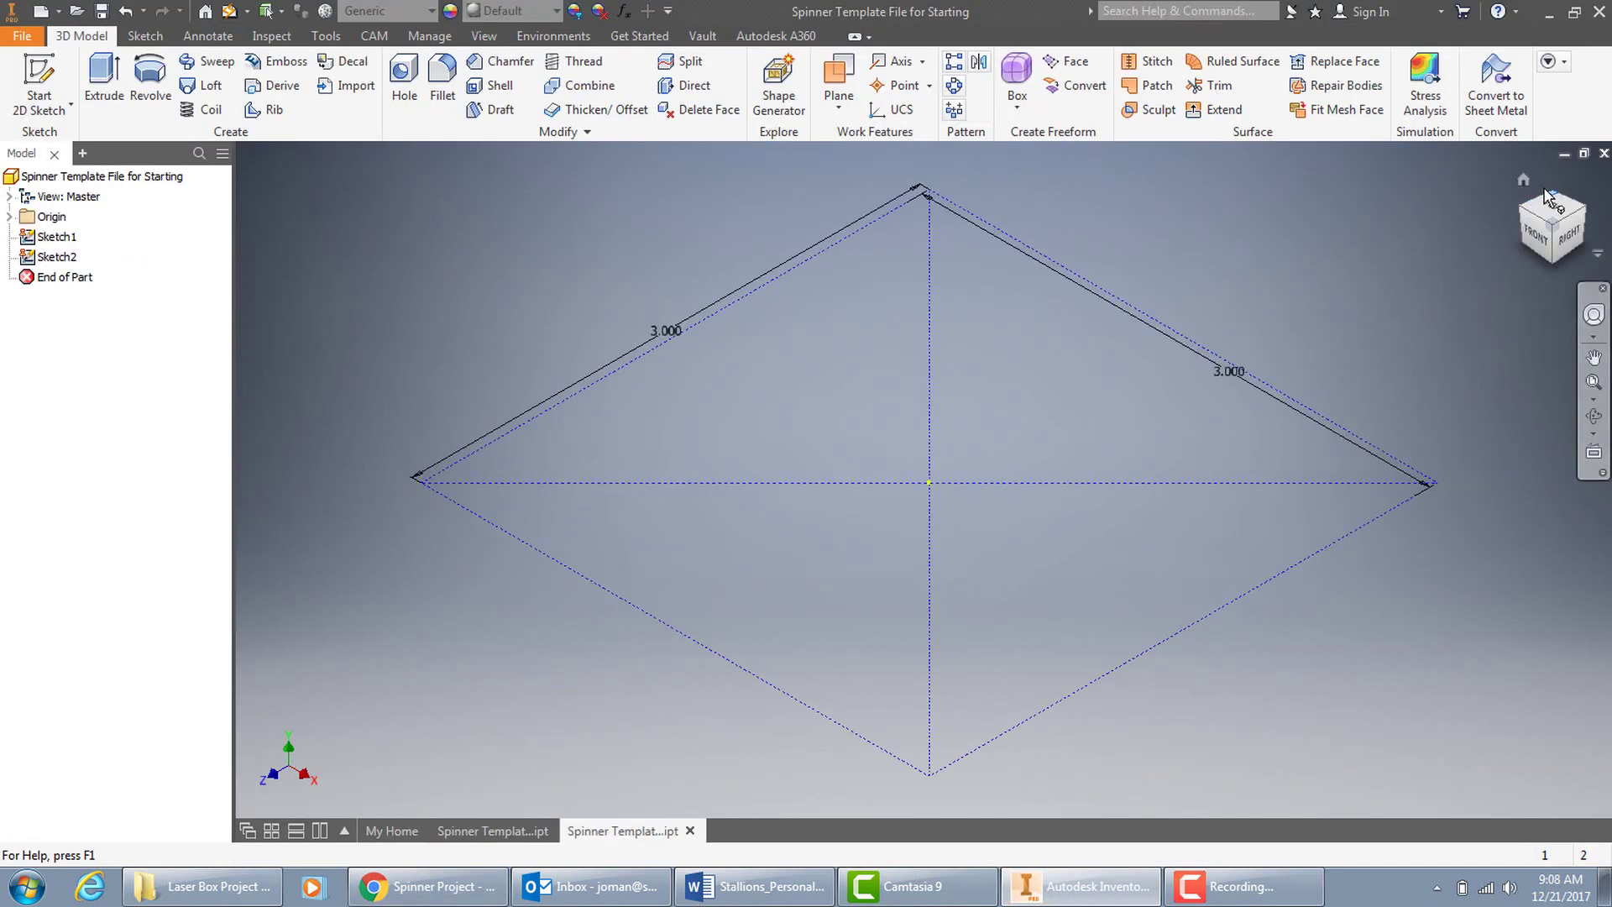
Step: Start a new 2D sketch on the horizontal XZ plane of the template part
{"action": "left_click", "coordinate": [39, 80]}
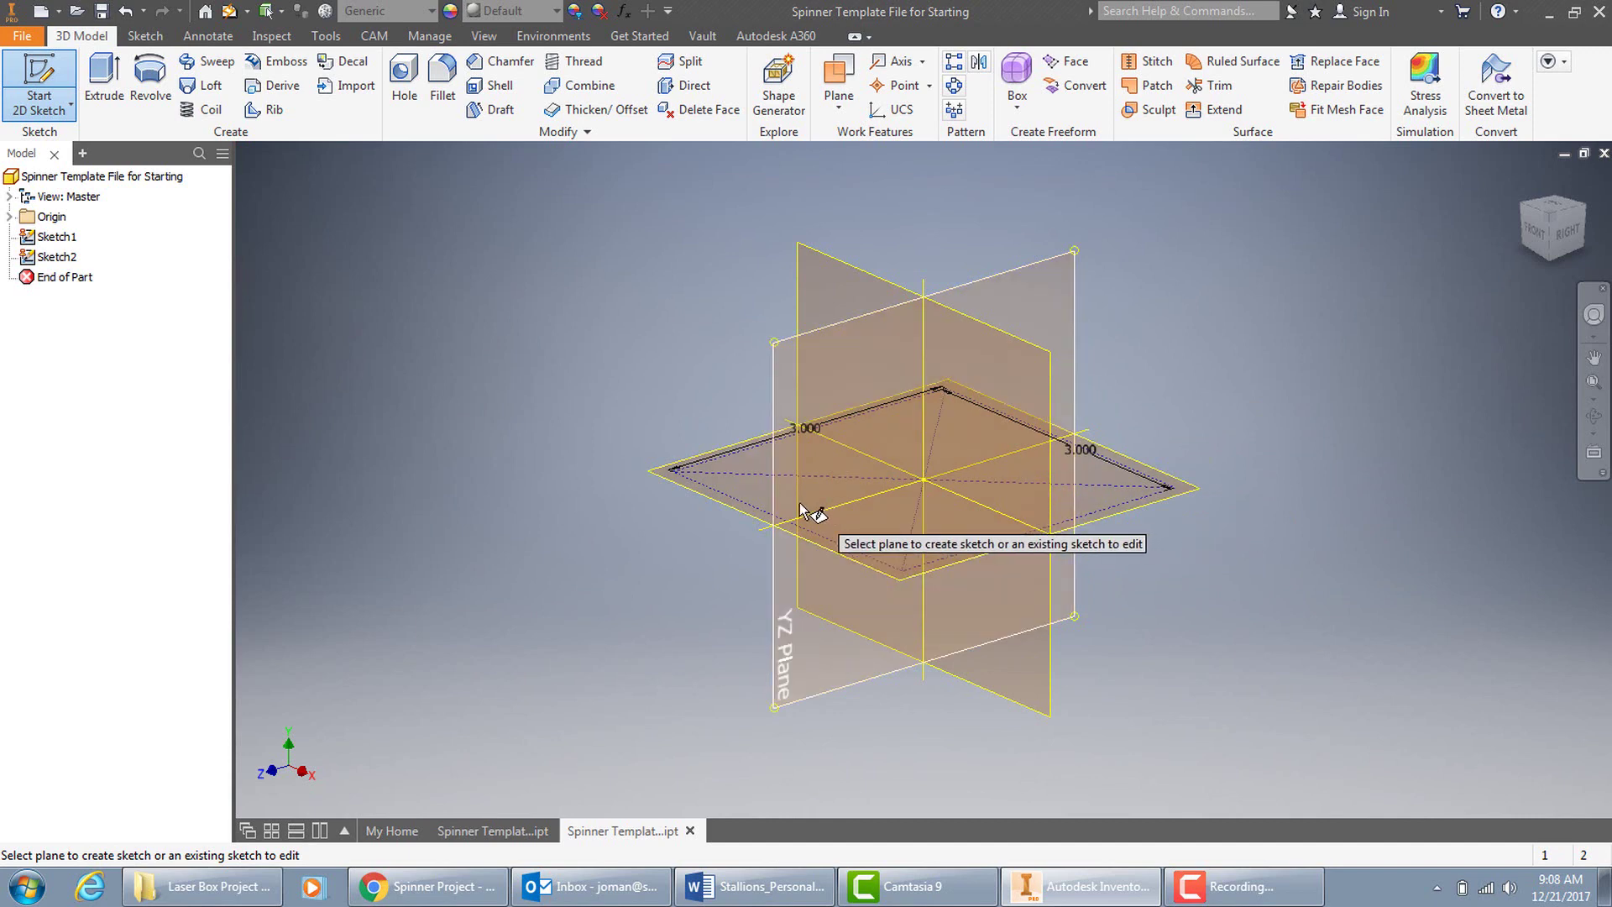
{"action": "left_click", "coordinate": [748, 512]}
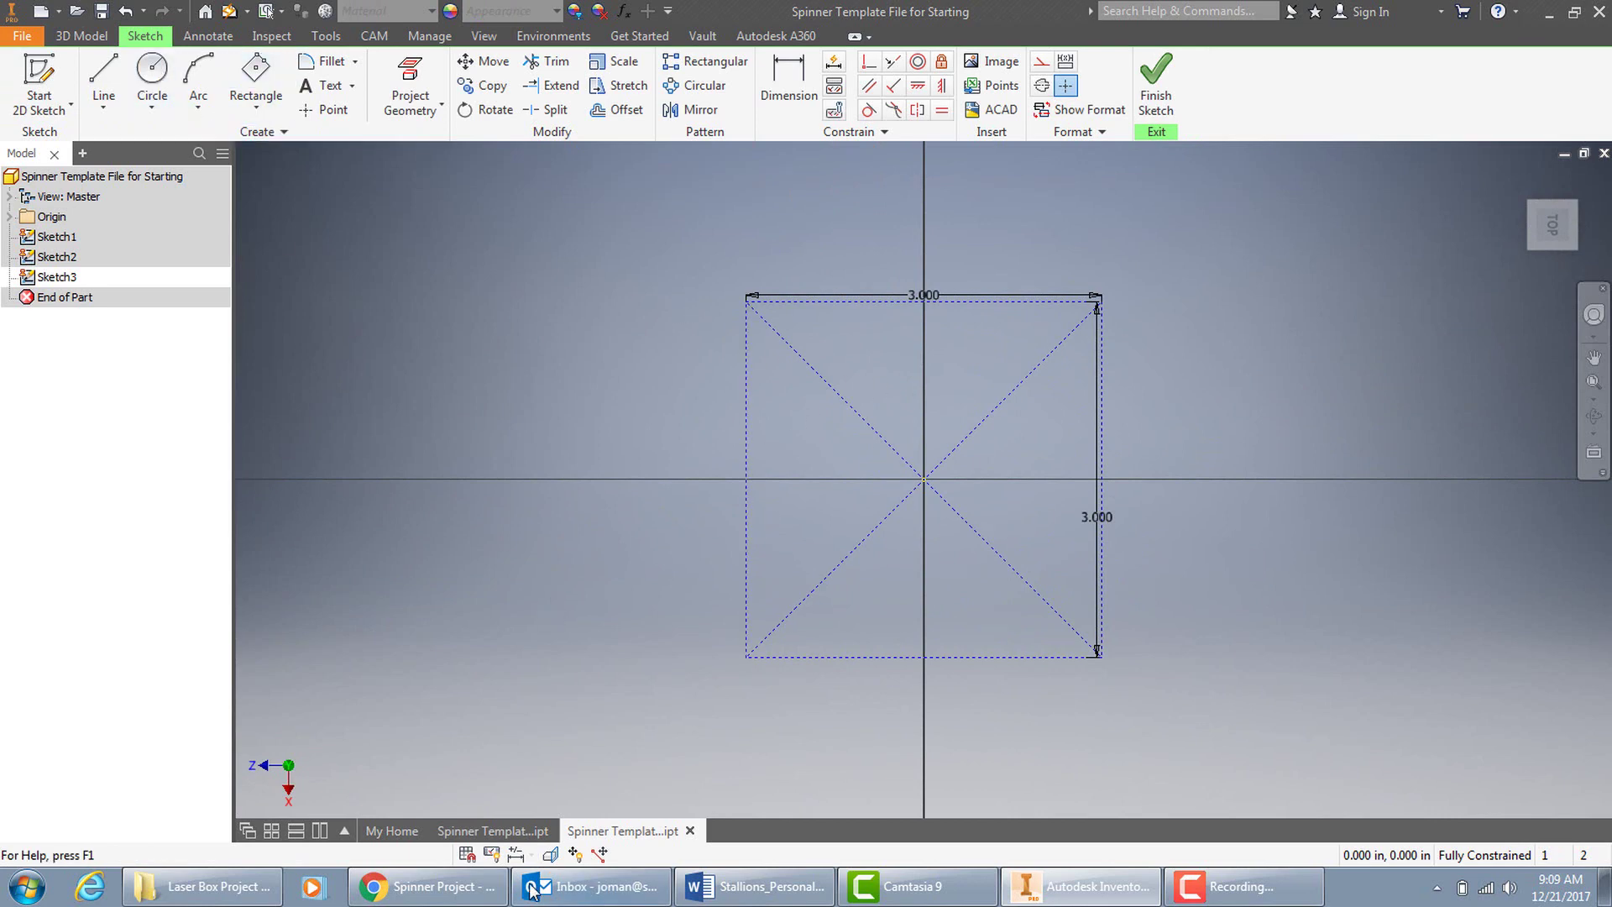
Step: Consult the dimensioned spinner drawing on the Chrome assignment page, then sketch a 0.500 in diameter circle at the origin in Inventor
{"action": "left_click", "coordinate": [427, 887]}
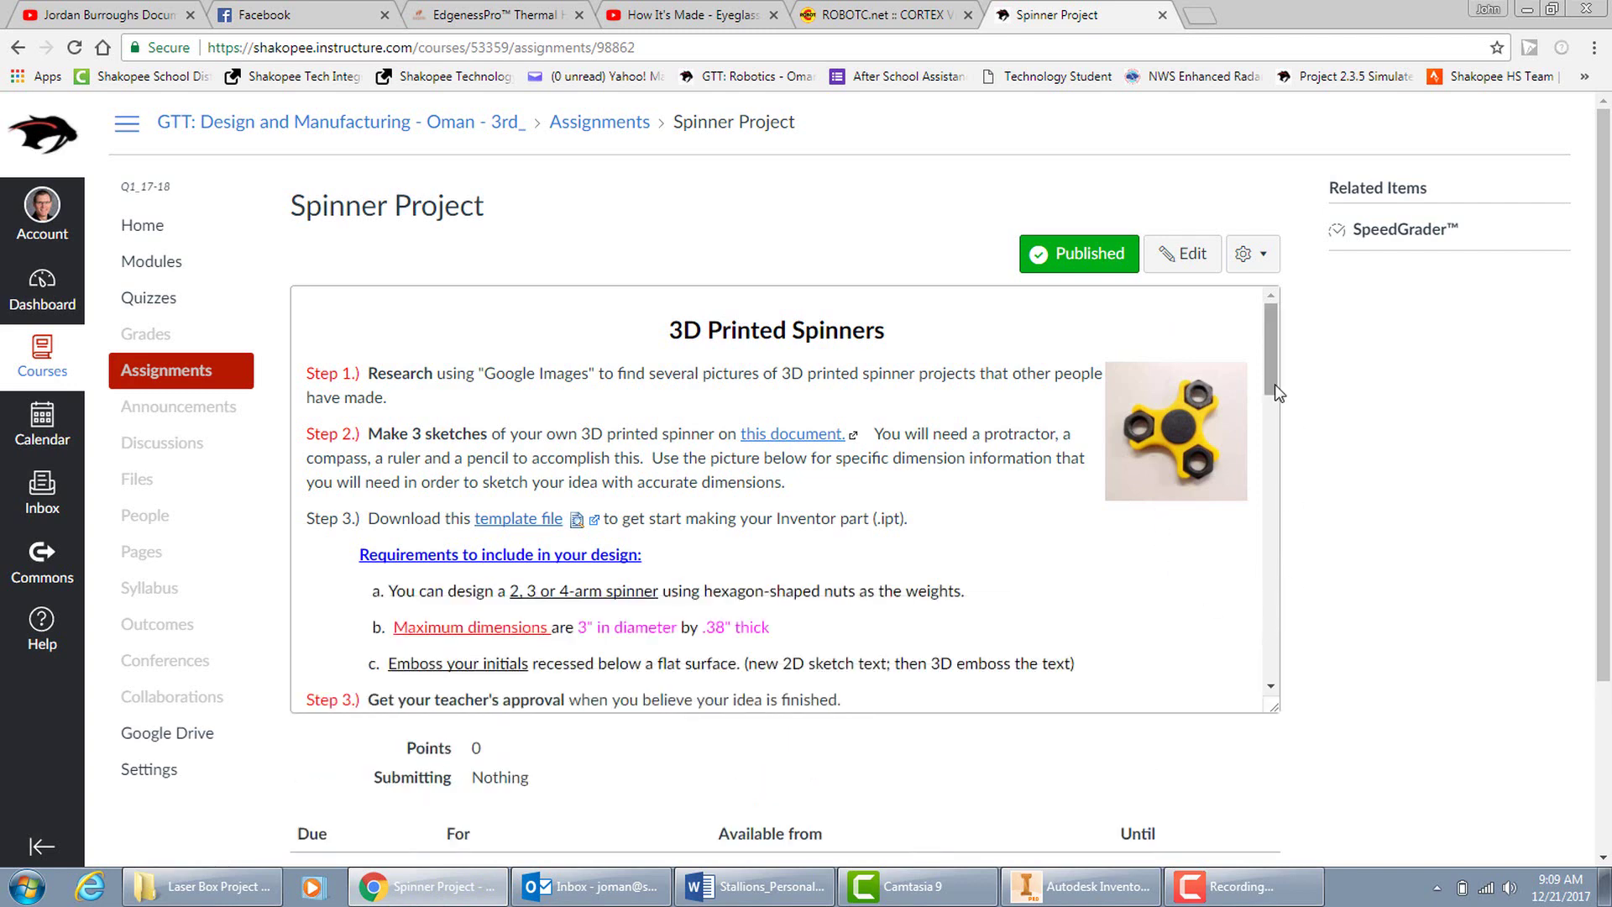
{"action": "left_click_drag", "start_coordinate": [1275, 385], "coordinate": [1288, 509]}
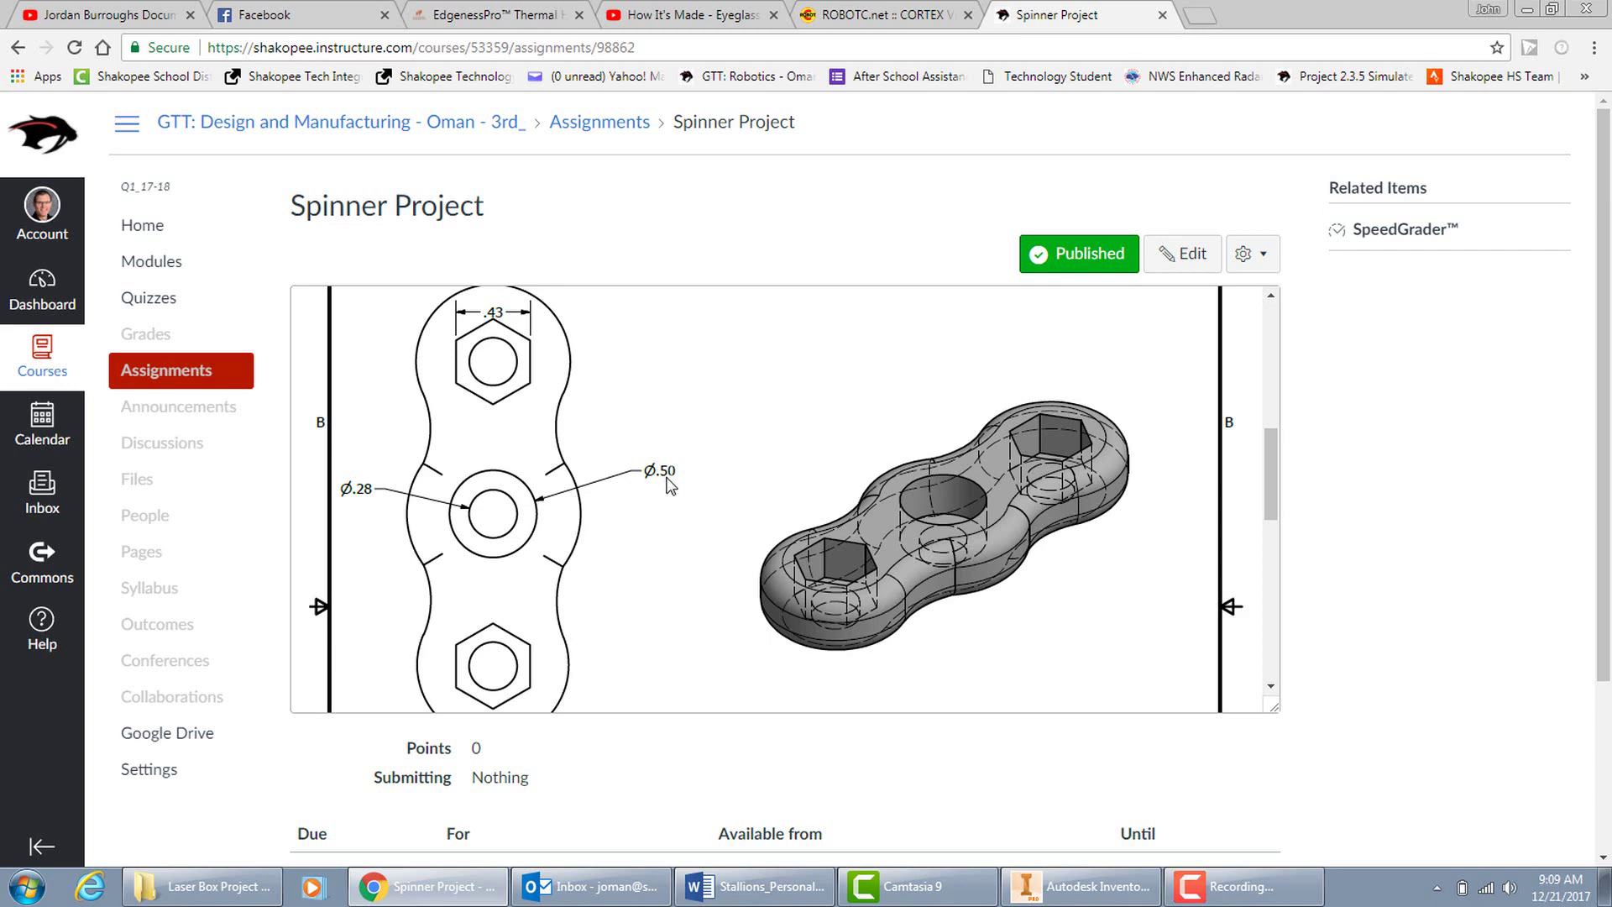
{"action": "left_click", "coordinate": [1046, 884]}
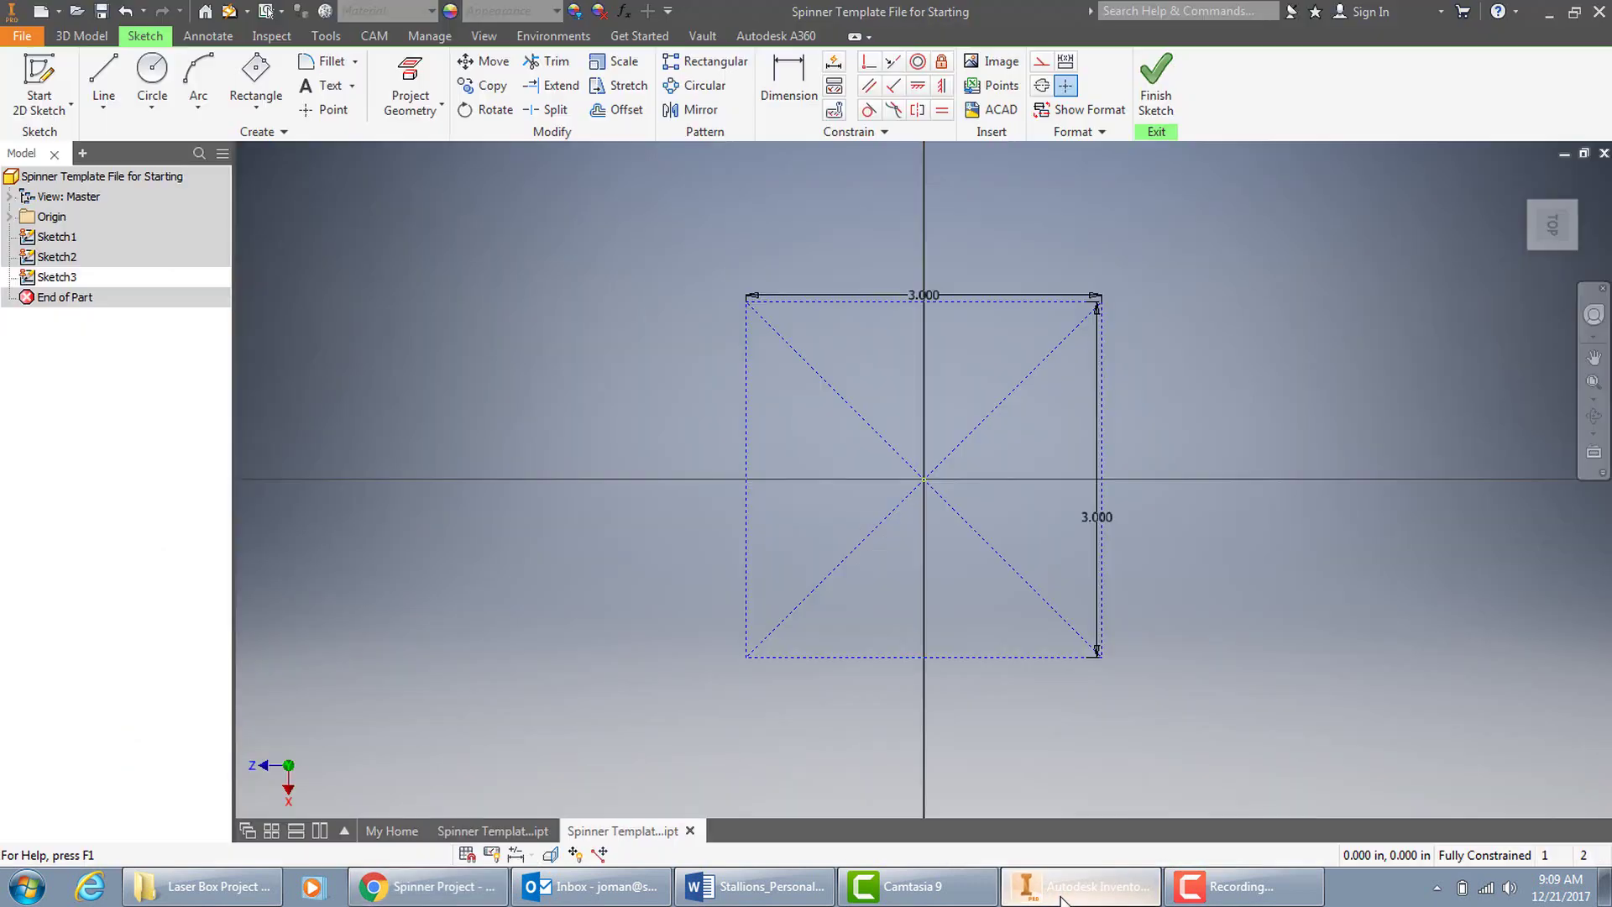
{"action": "left_click", "coordinate": [152, 76]}
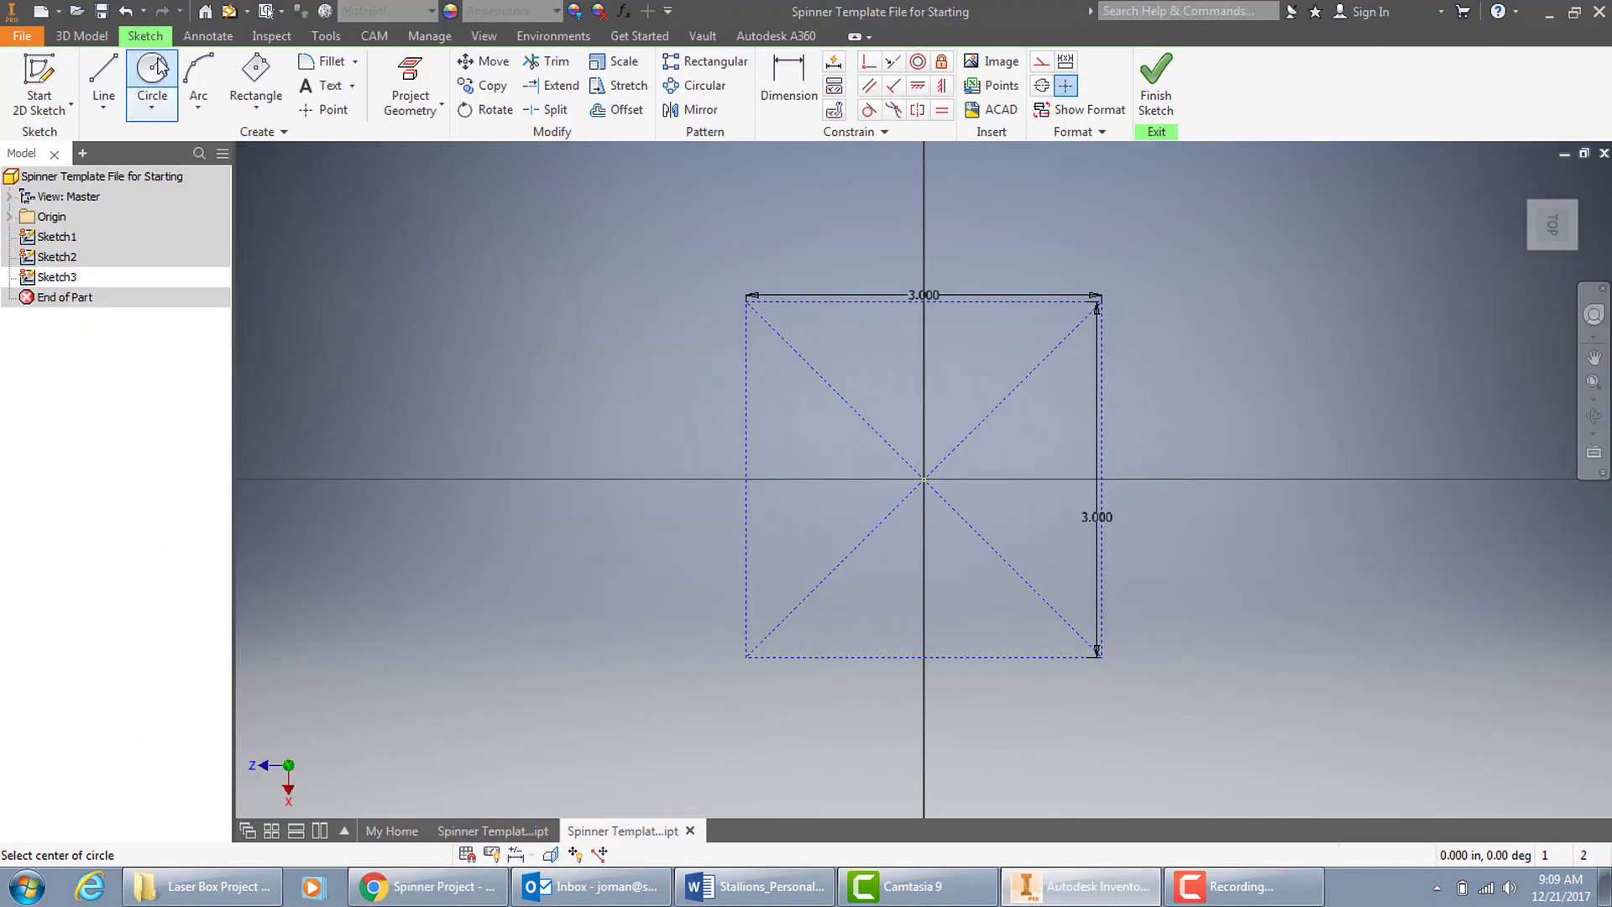
{"action": "left_click", "coordinate": [924, 481]}
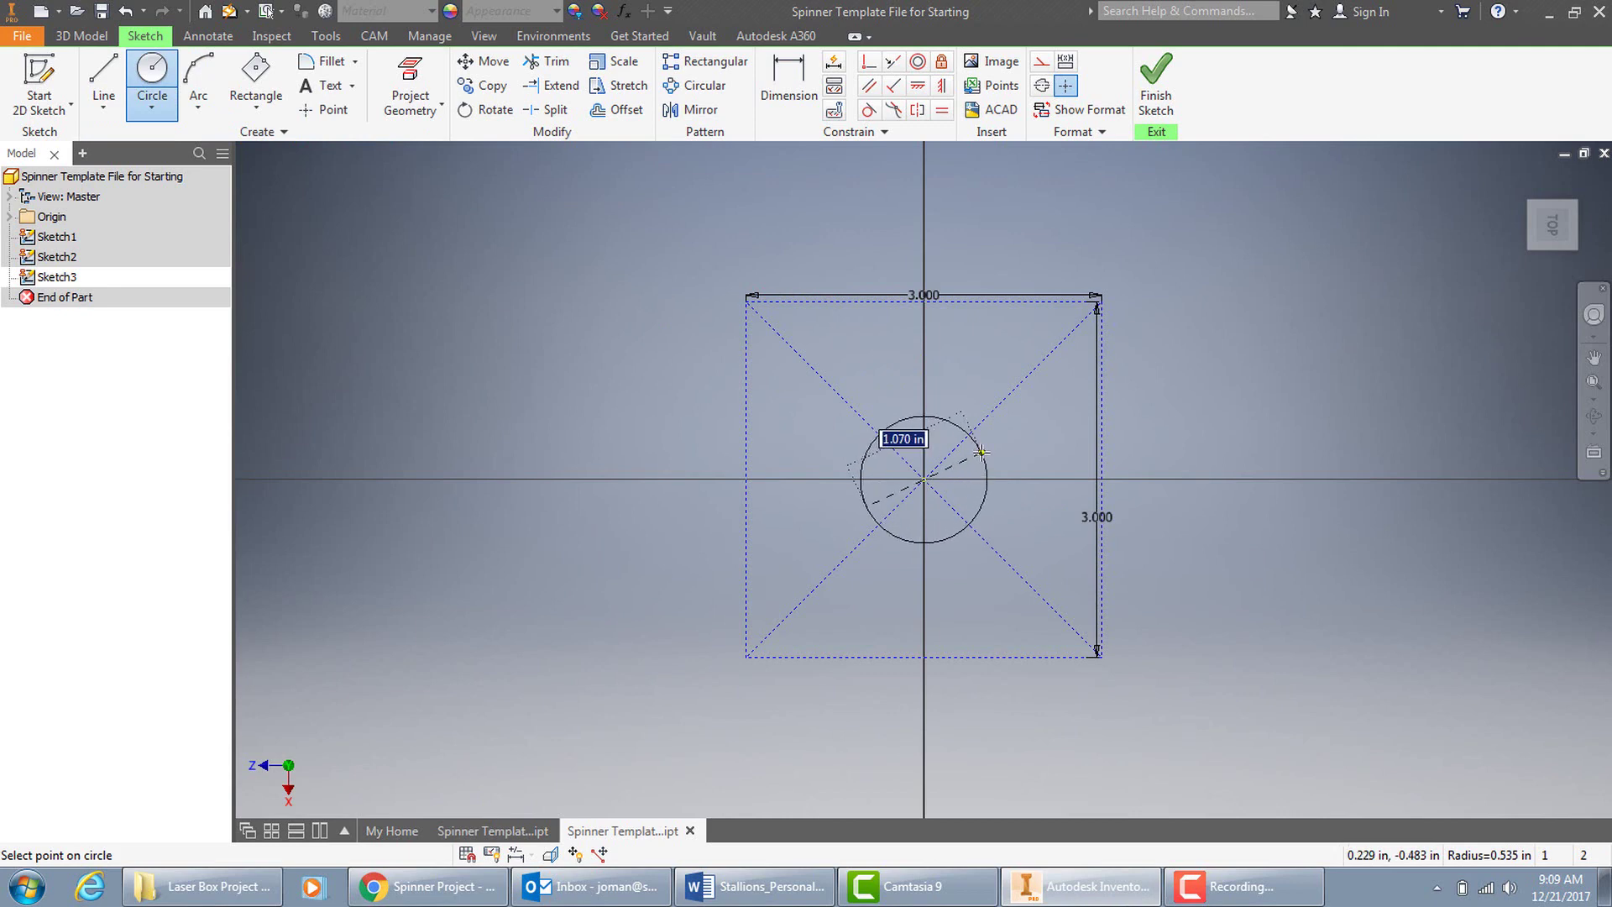
{"action": "key", "text": "Return"}
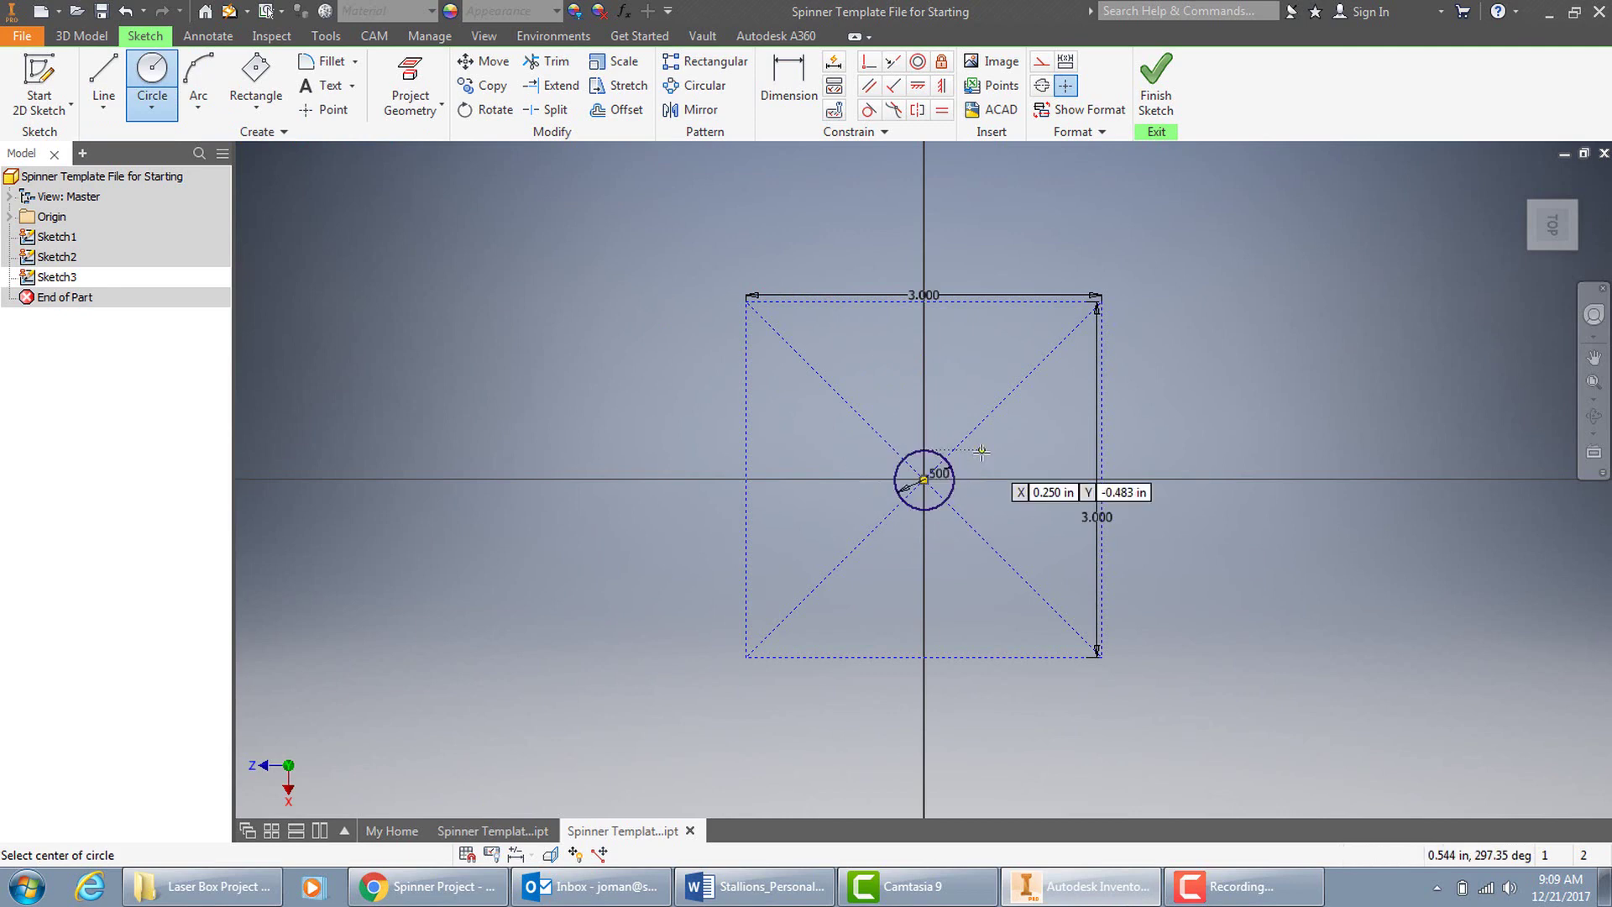
{"action": "left_click", "coordinate": [1204, 873]}
{"action": "left_click", "coordinate": [1204, 874]}
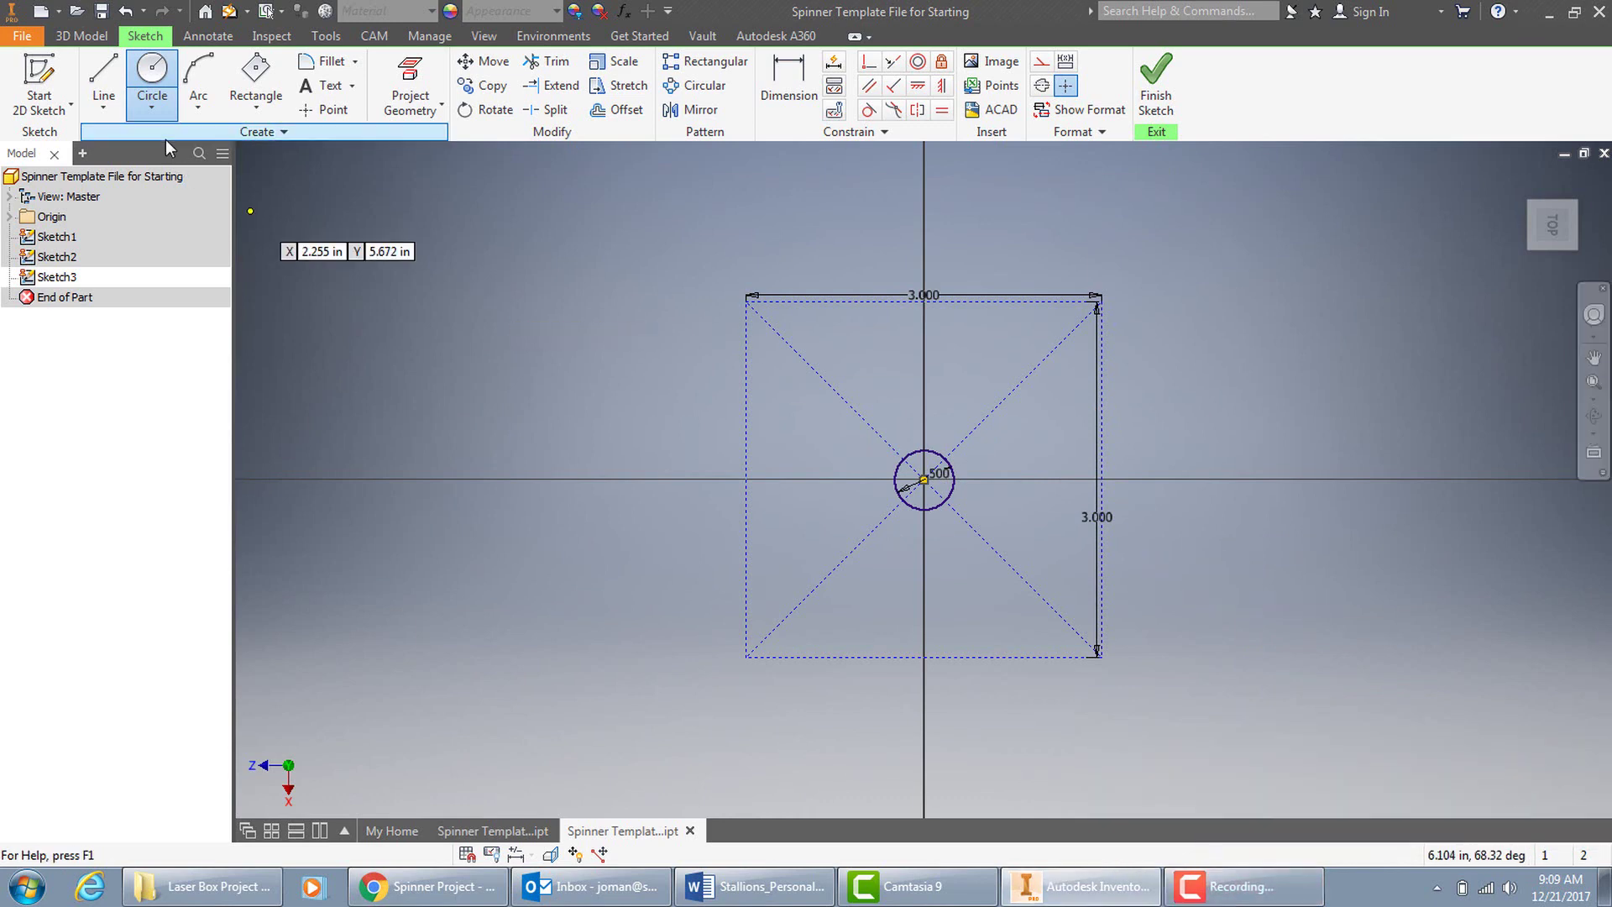
Step: Sketch a 0.750 in diameter circle centred on the origin, around the 0.500 in circle
{"action": "left_click", "coordinate": [153, 76]}
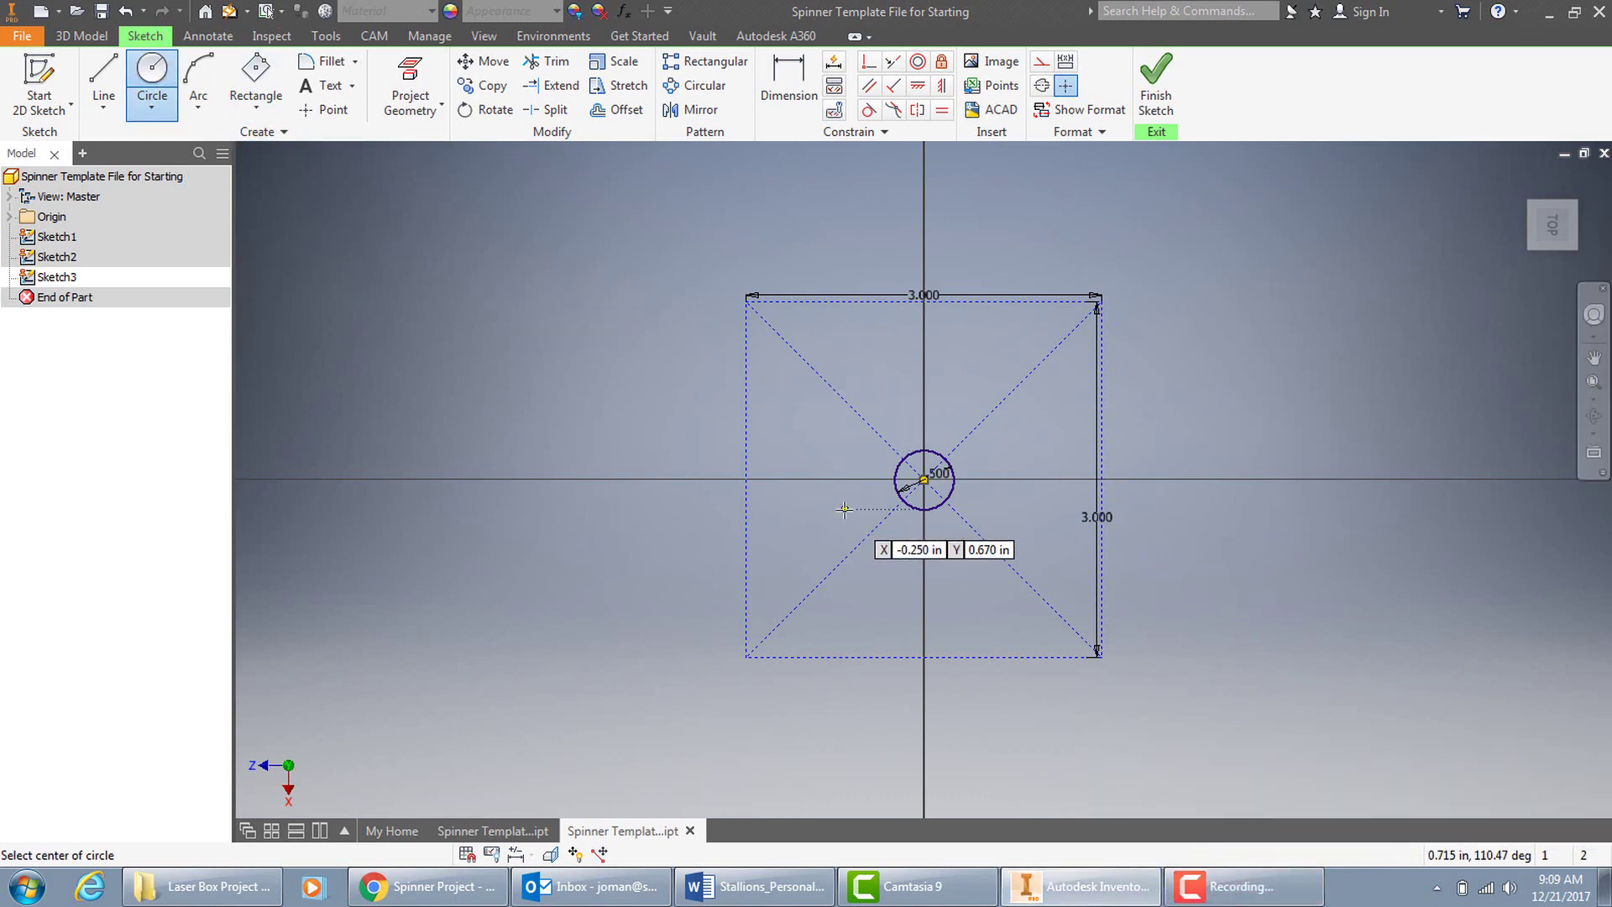
{"action": "left_click", "coordinate": [923, 479]}
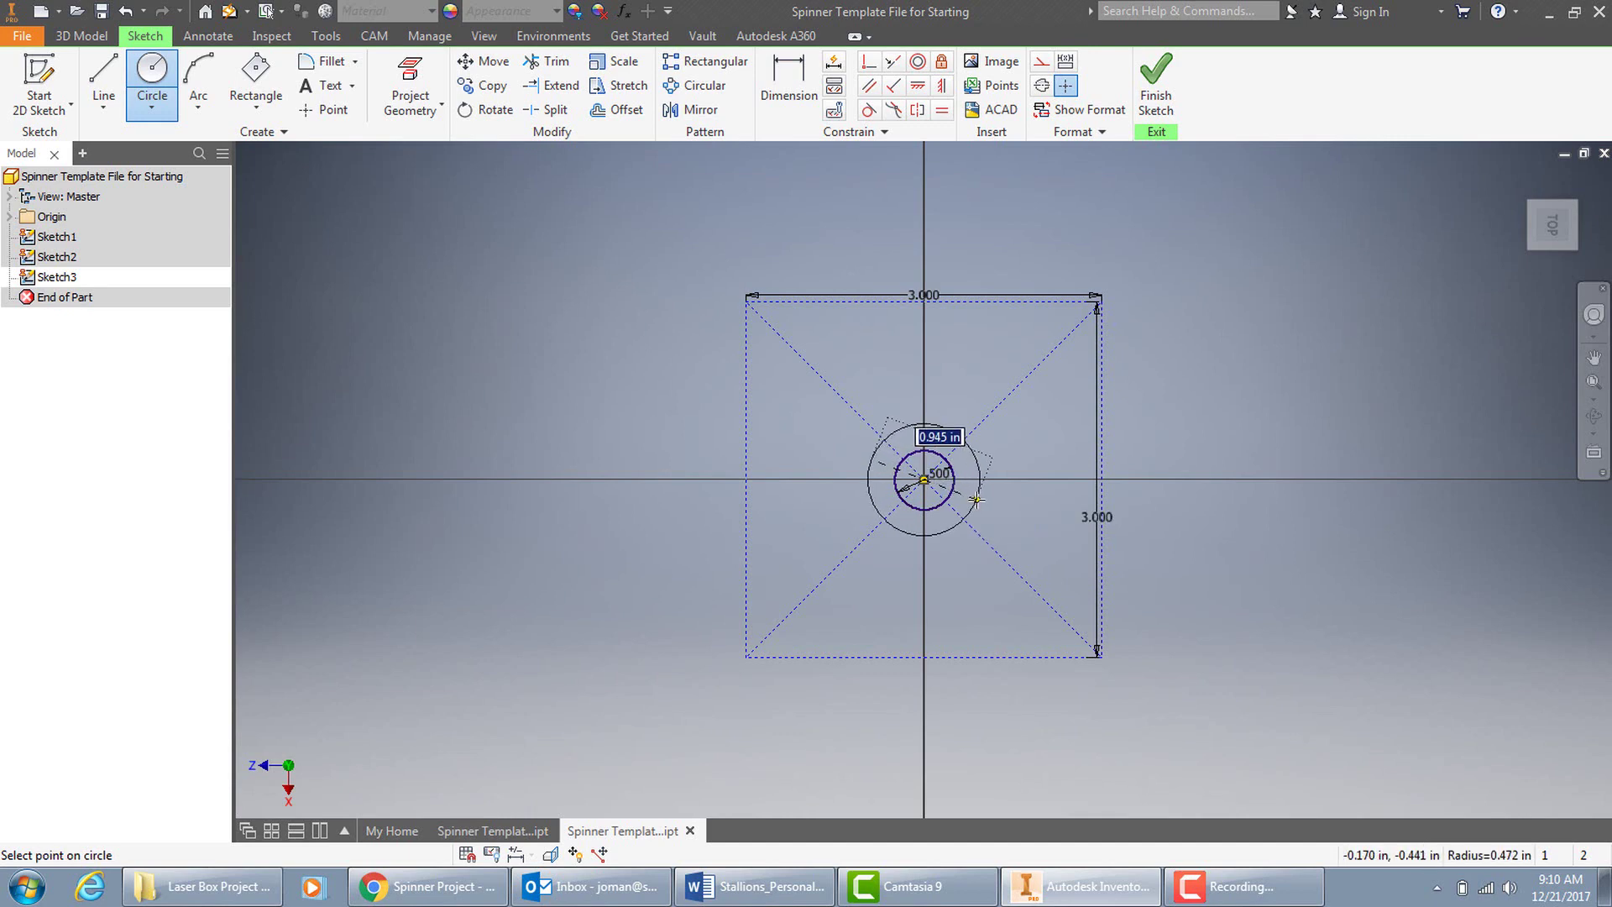
{"action": "type", "text": "."}
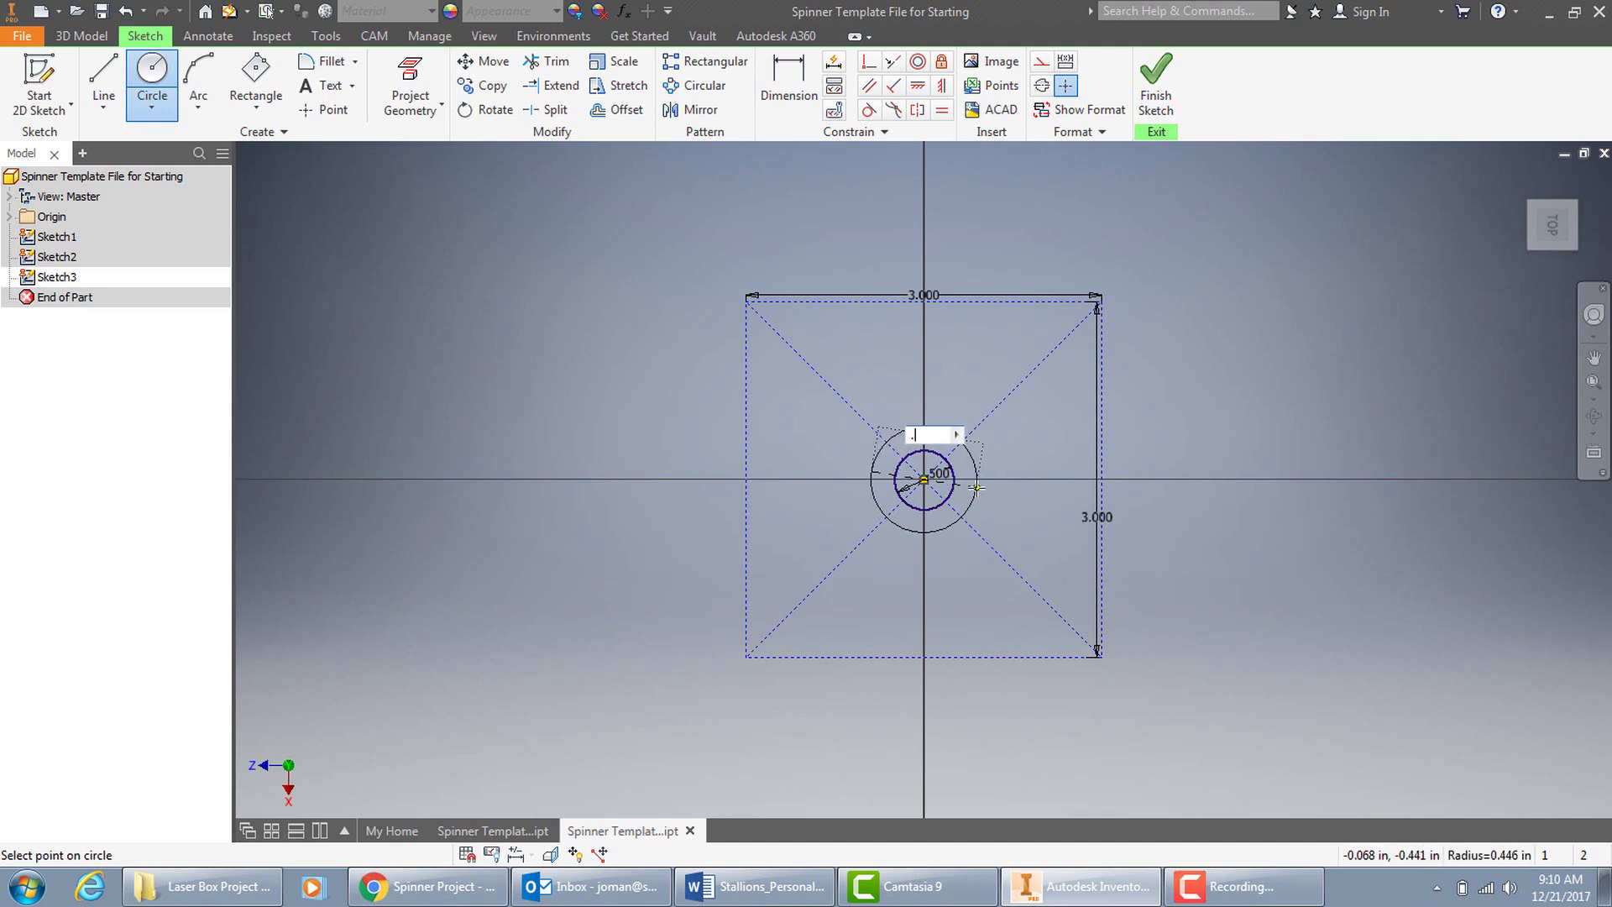
{"action": "type", "text": "750"}
{"action": "key", "text": "Return"}
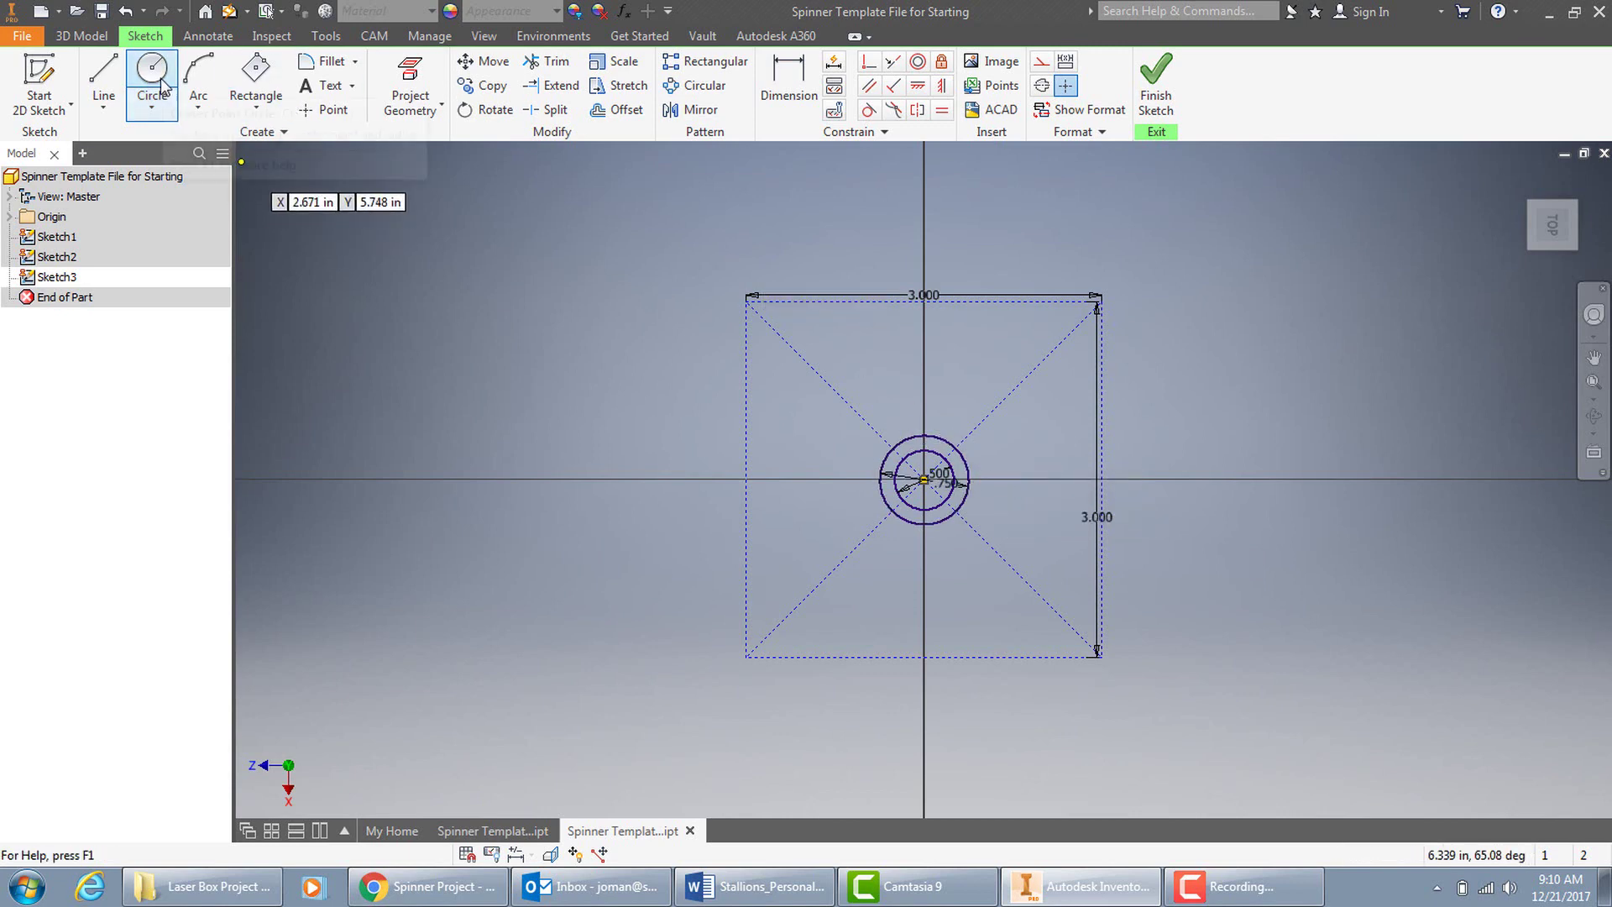
Step: Sketch a 1.500 in diameter circle centred on the origin and make it construction geometry
{"action": "left_click", "coordinate": [168, 107]}
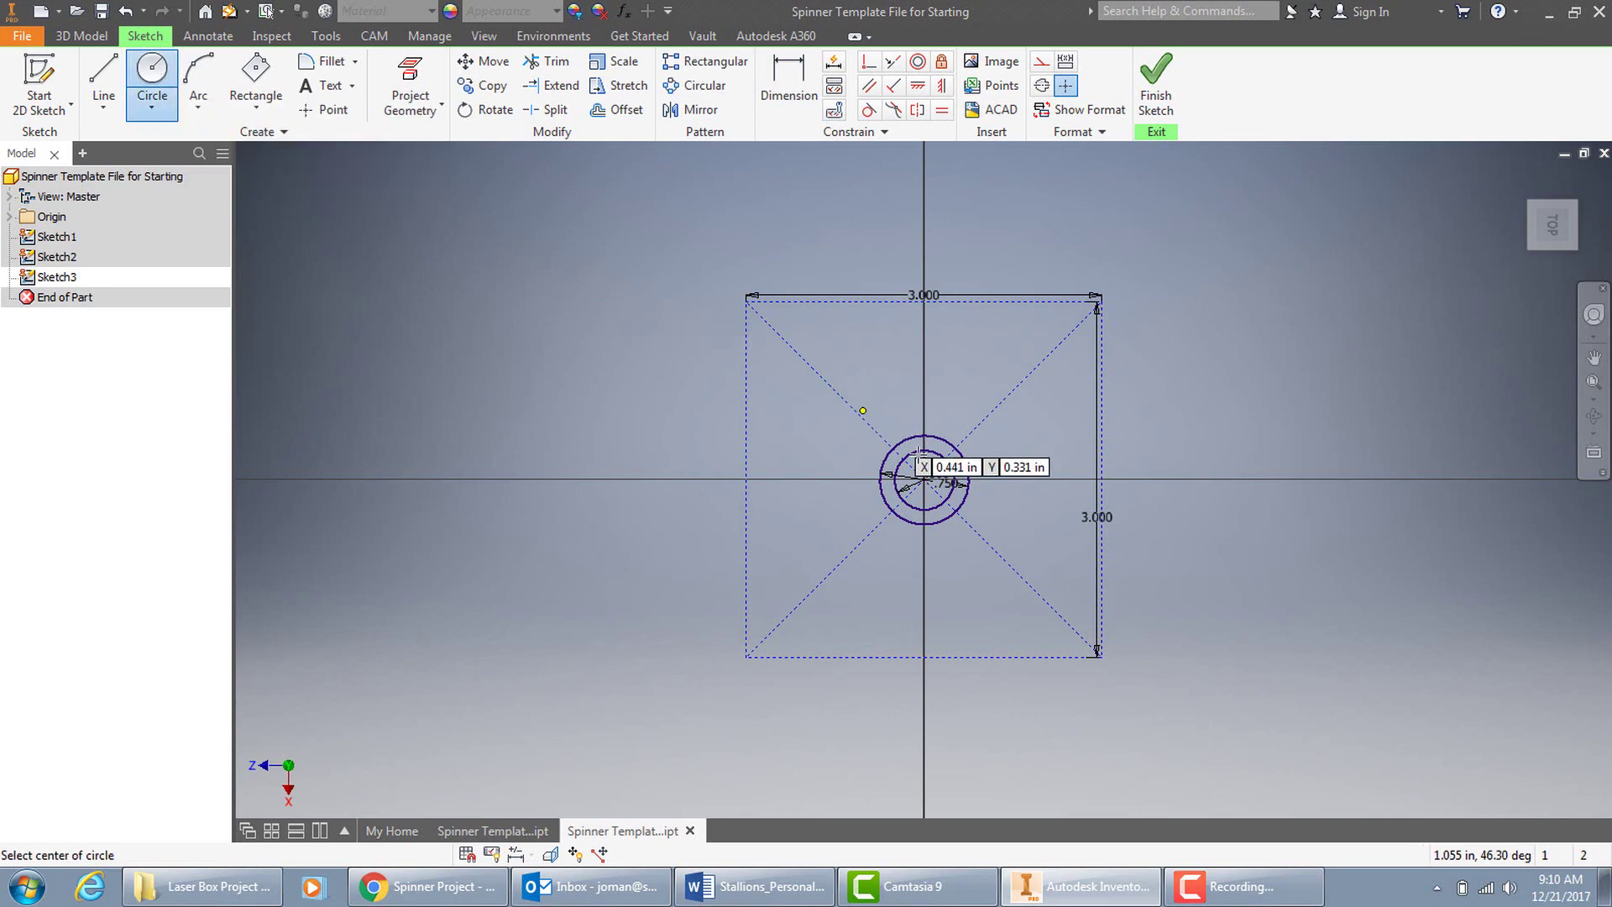
{"action": "left_click", "coordinate": [923, 479]}
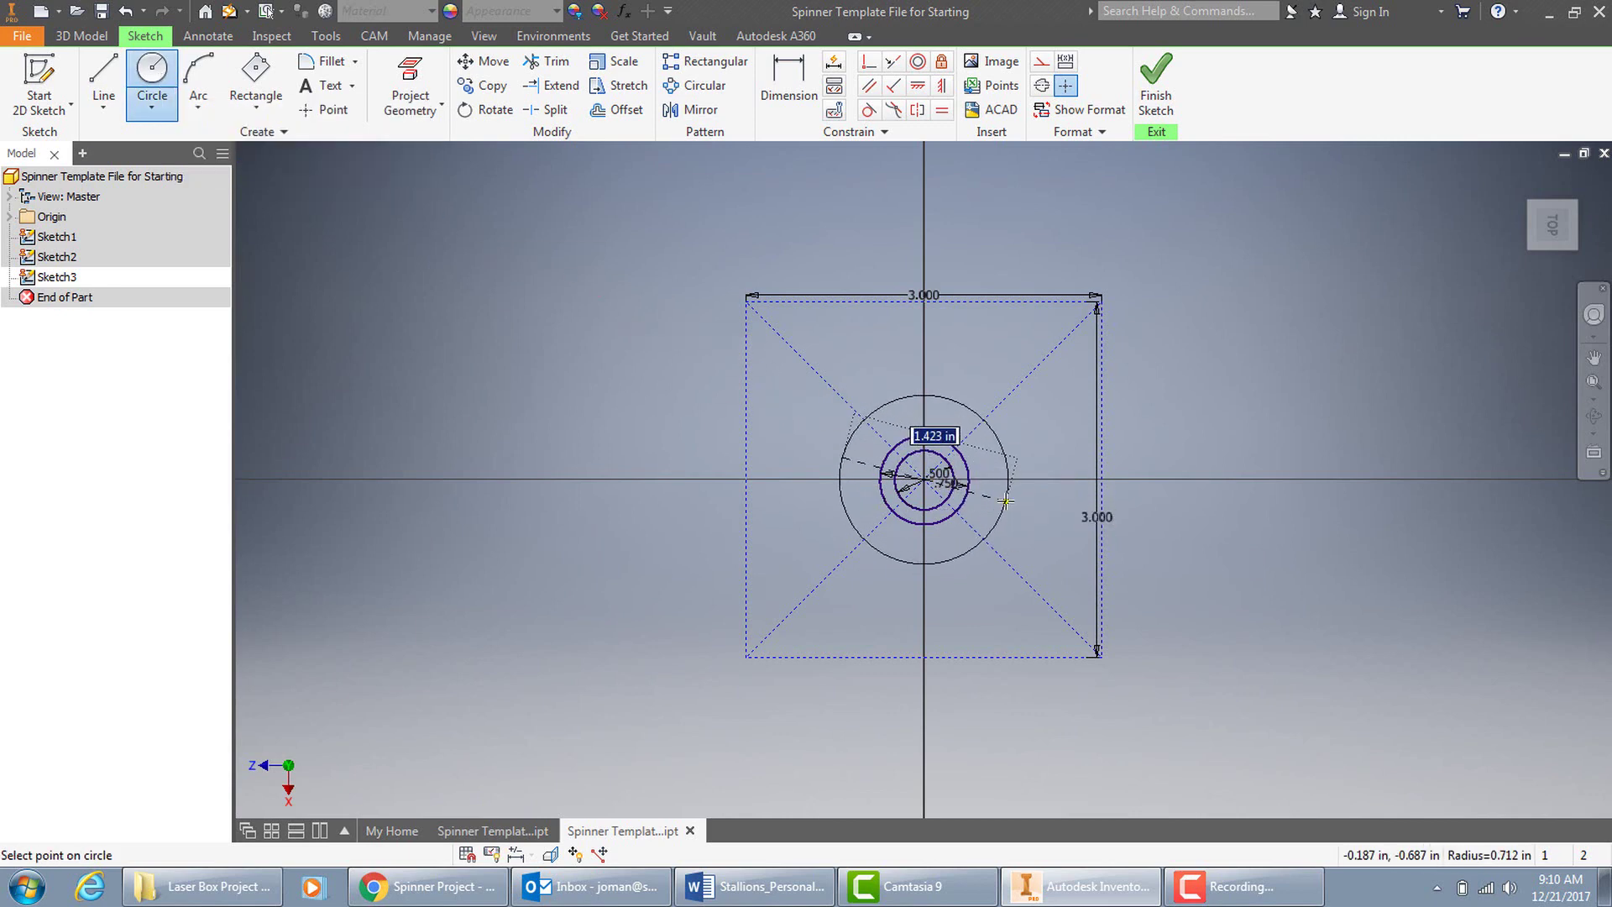
{"action": "key", "text": "Escape"}
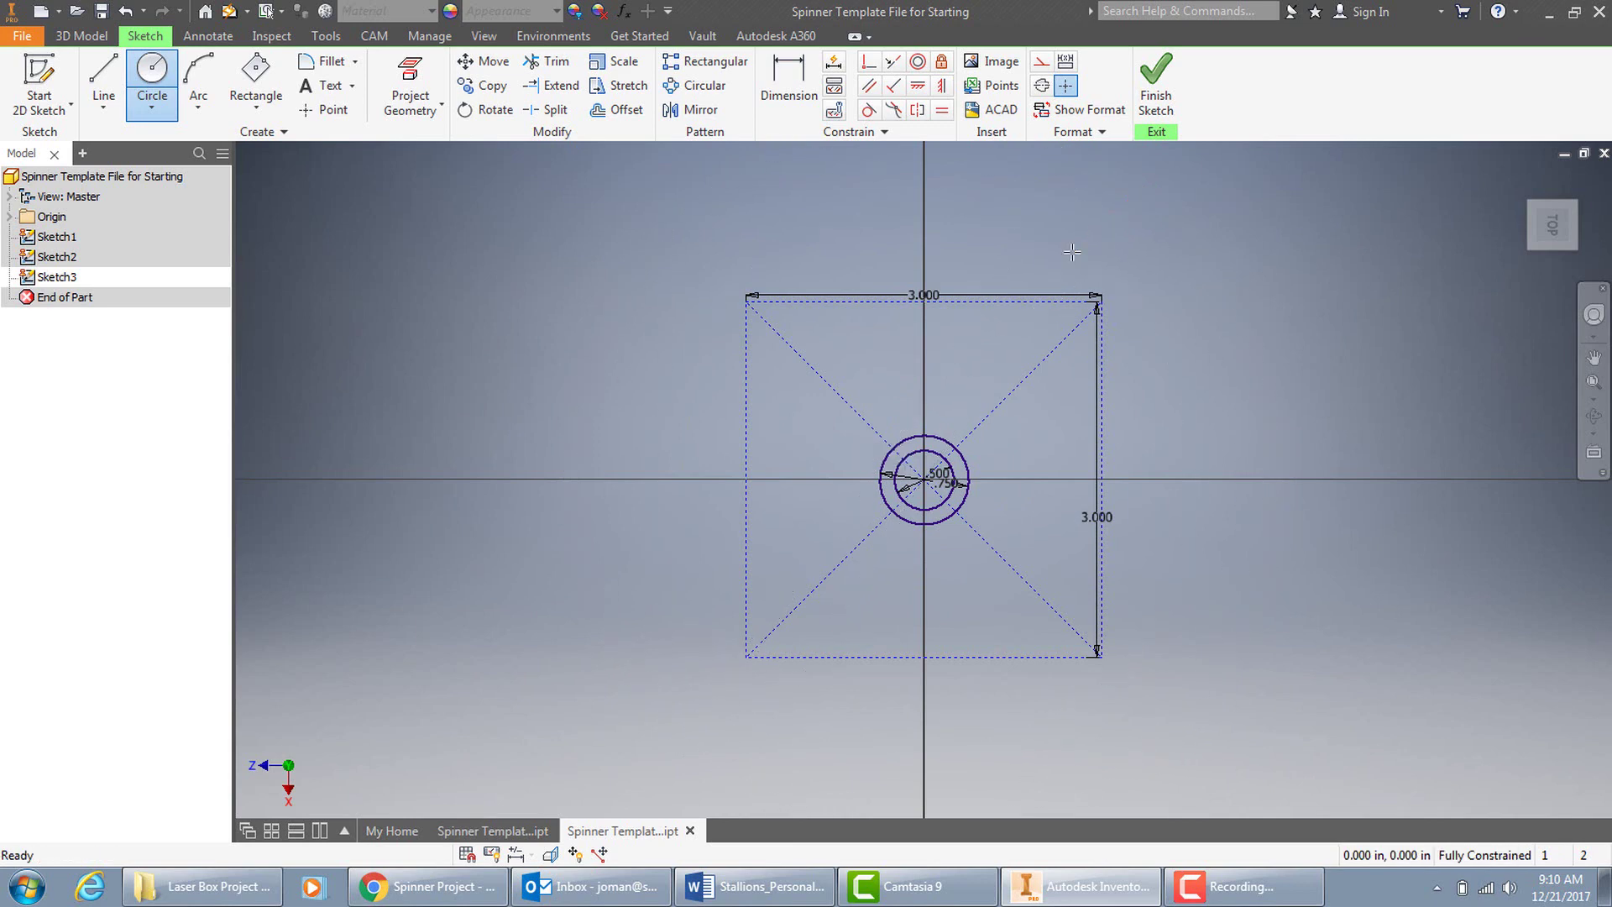
{"action": "key", "text": "Escape"}
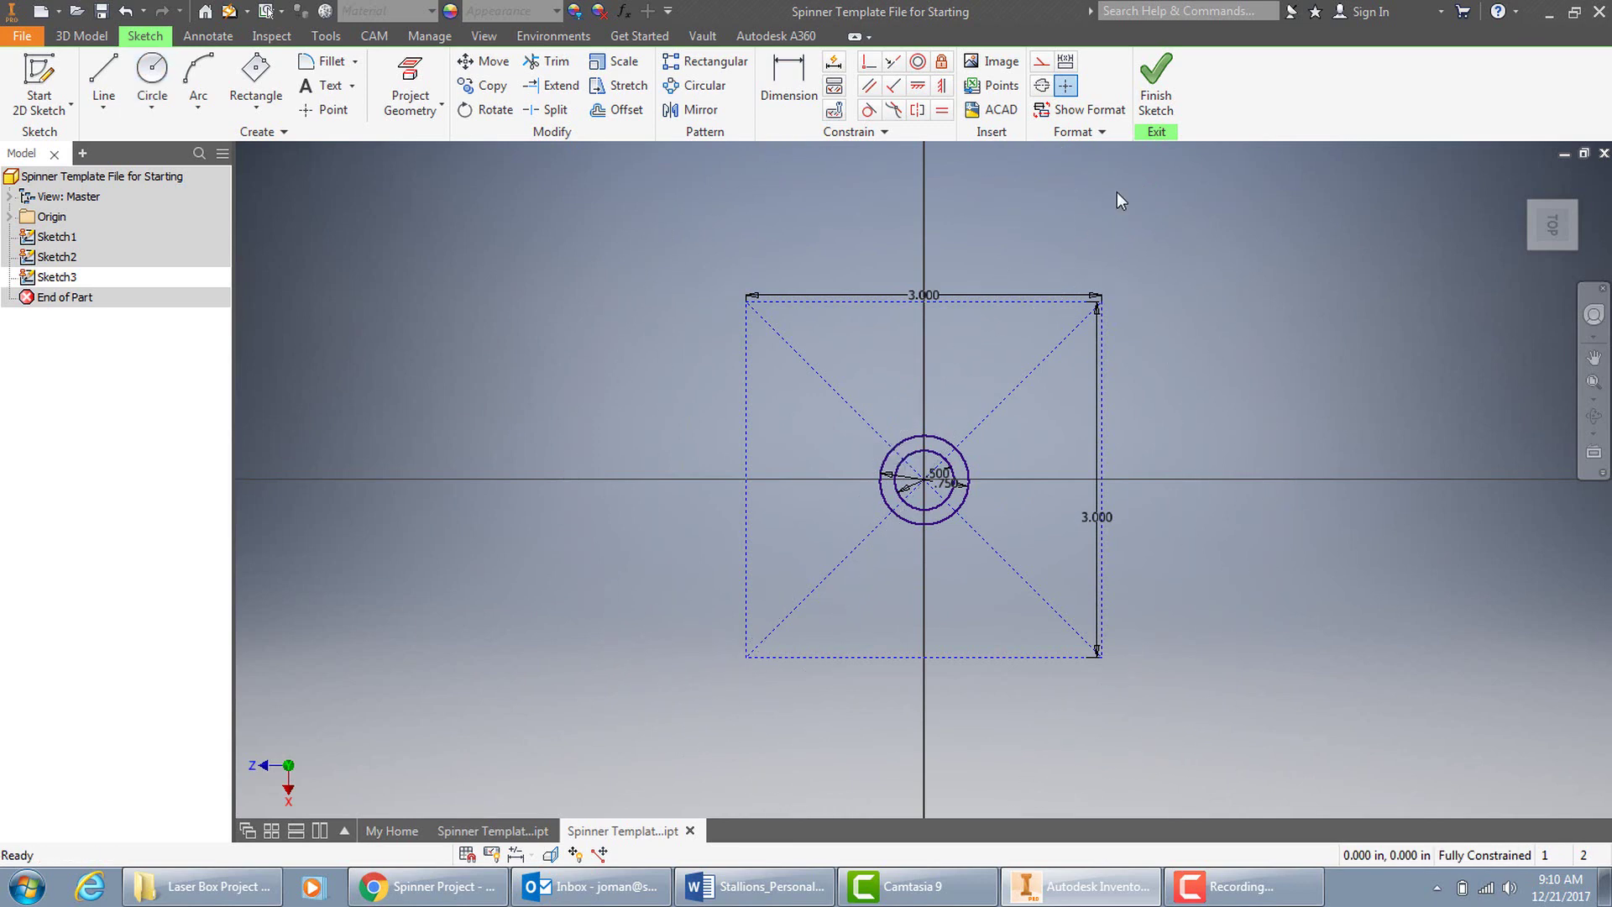
{"action": "left_click", "coordinate": [1041, 64]}
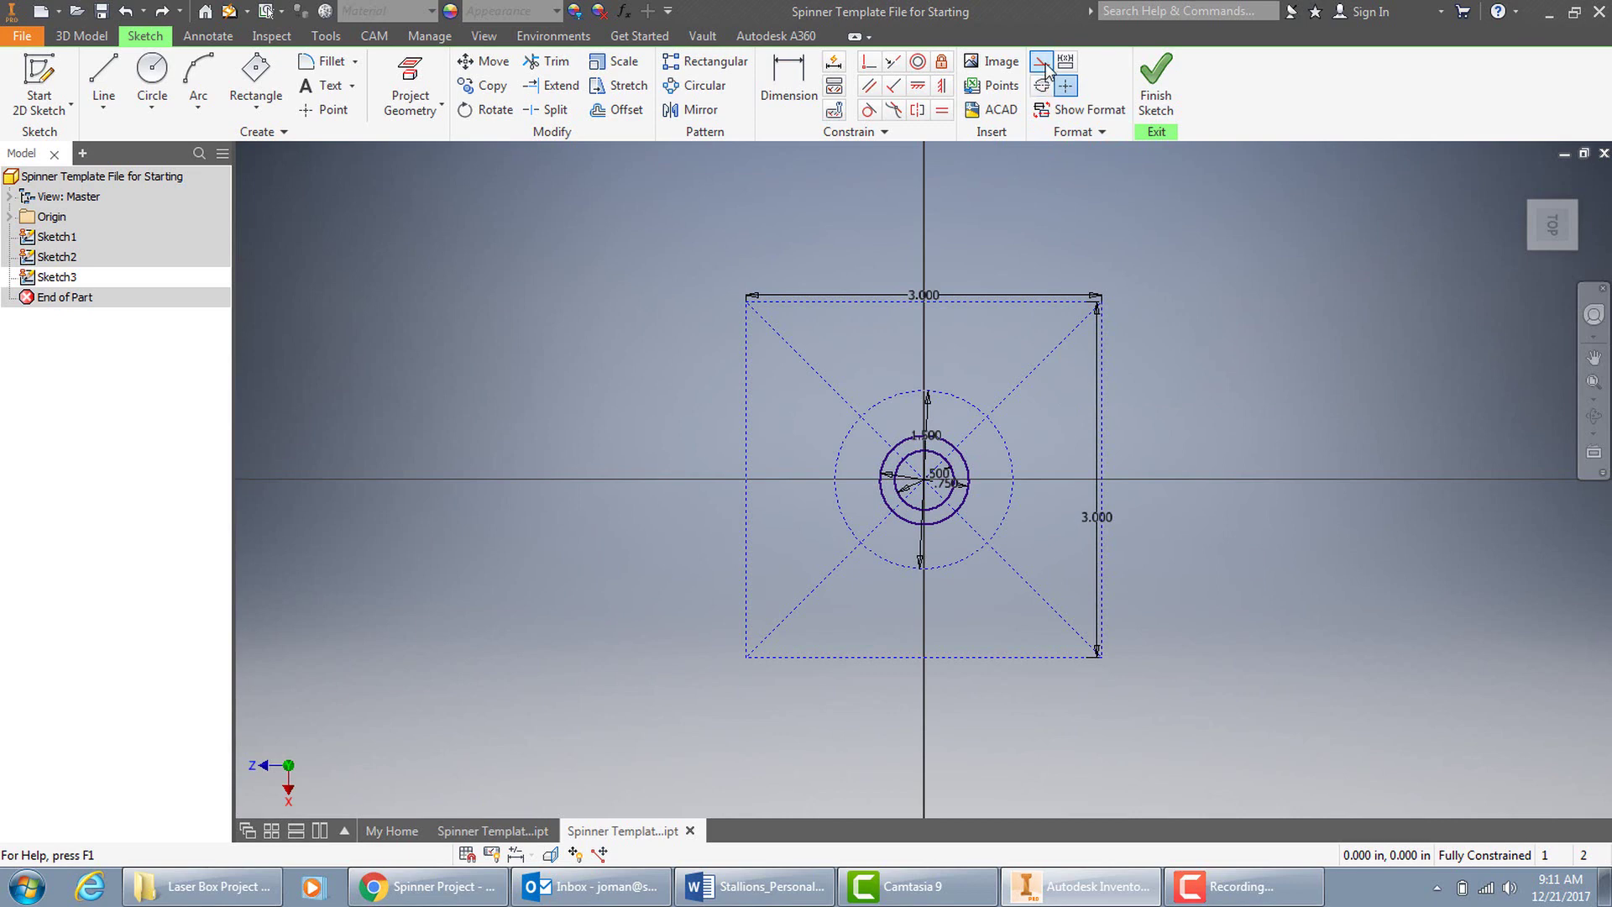
Step: Sketch a 0.5 in diameter circle centred where the construction circle crosses the vertical axis above the origin
{"action": "left_click", "coordinate": [144, 76]}
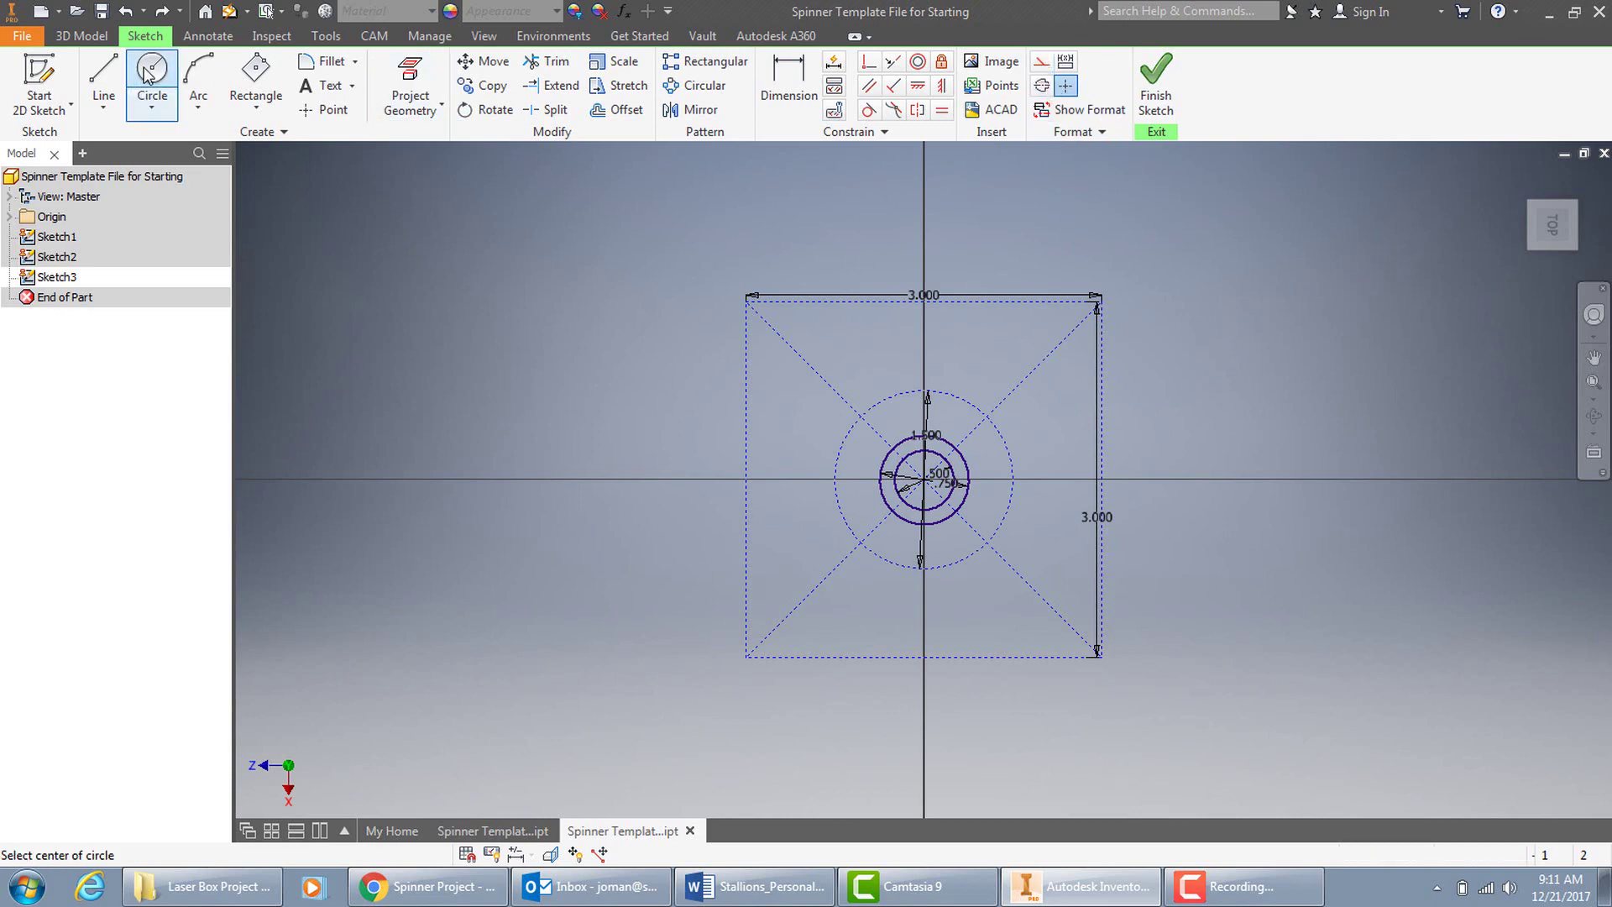
{"action": "left_click", "coordinate": [924, 390]}
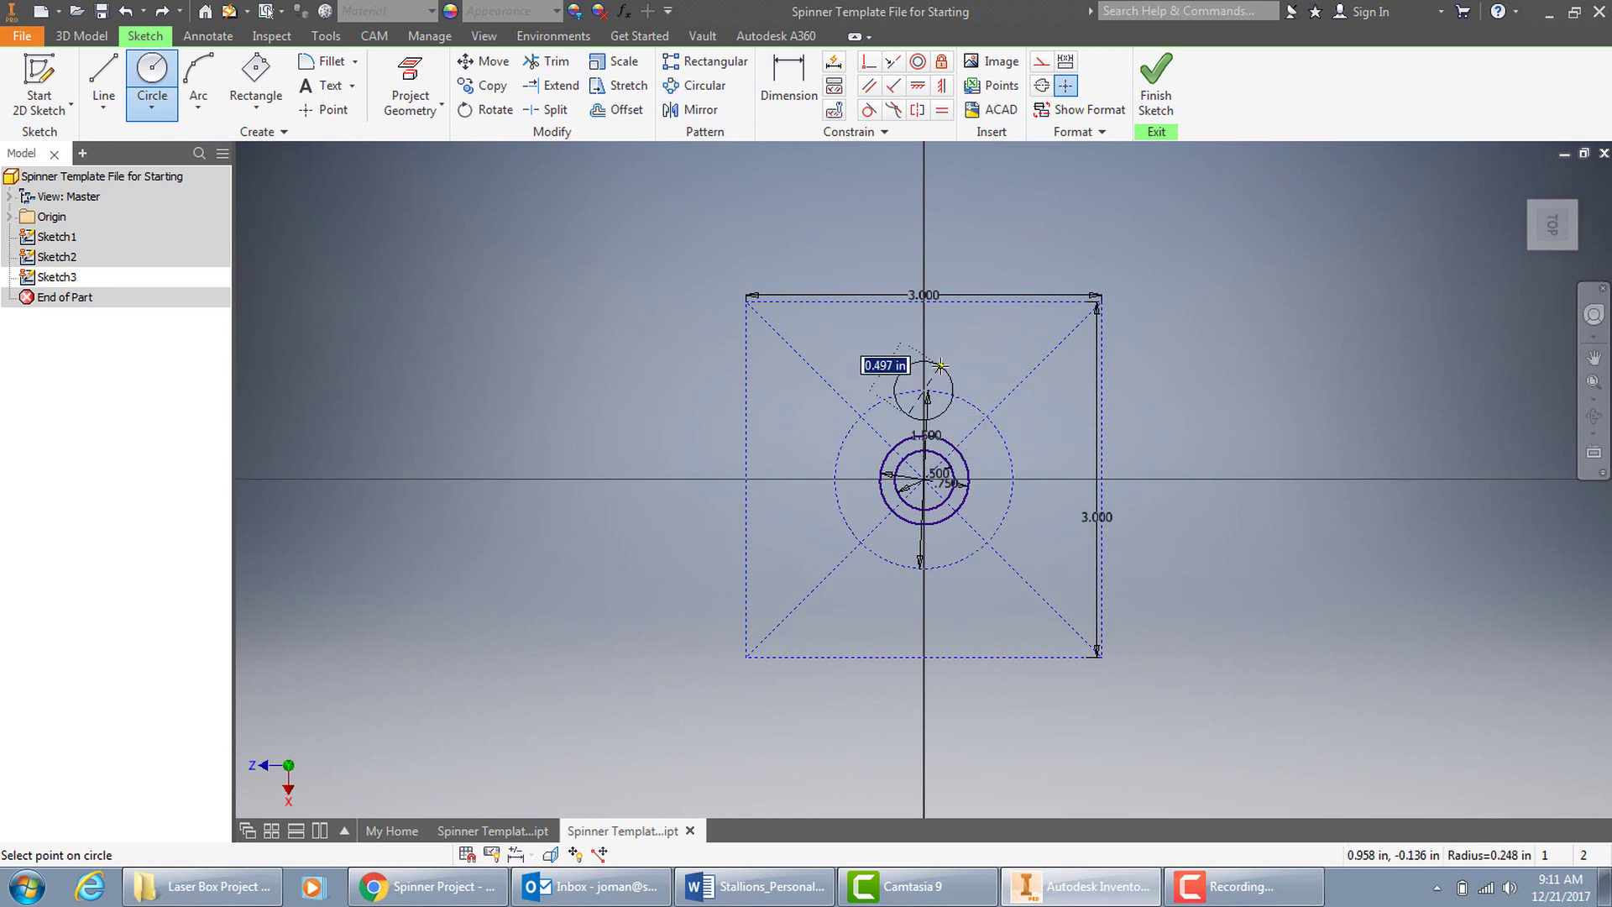
{"action": "type", "text": ".5"}
{"action": "key", "text": "Return"}
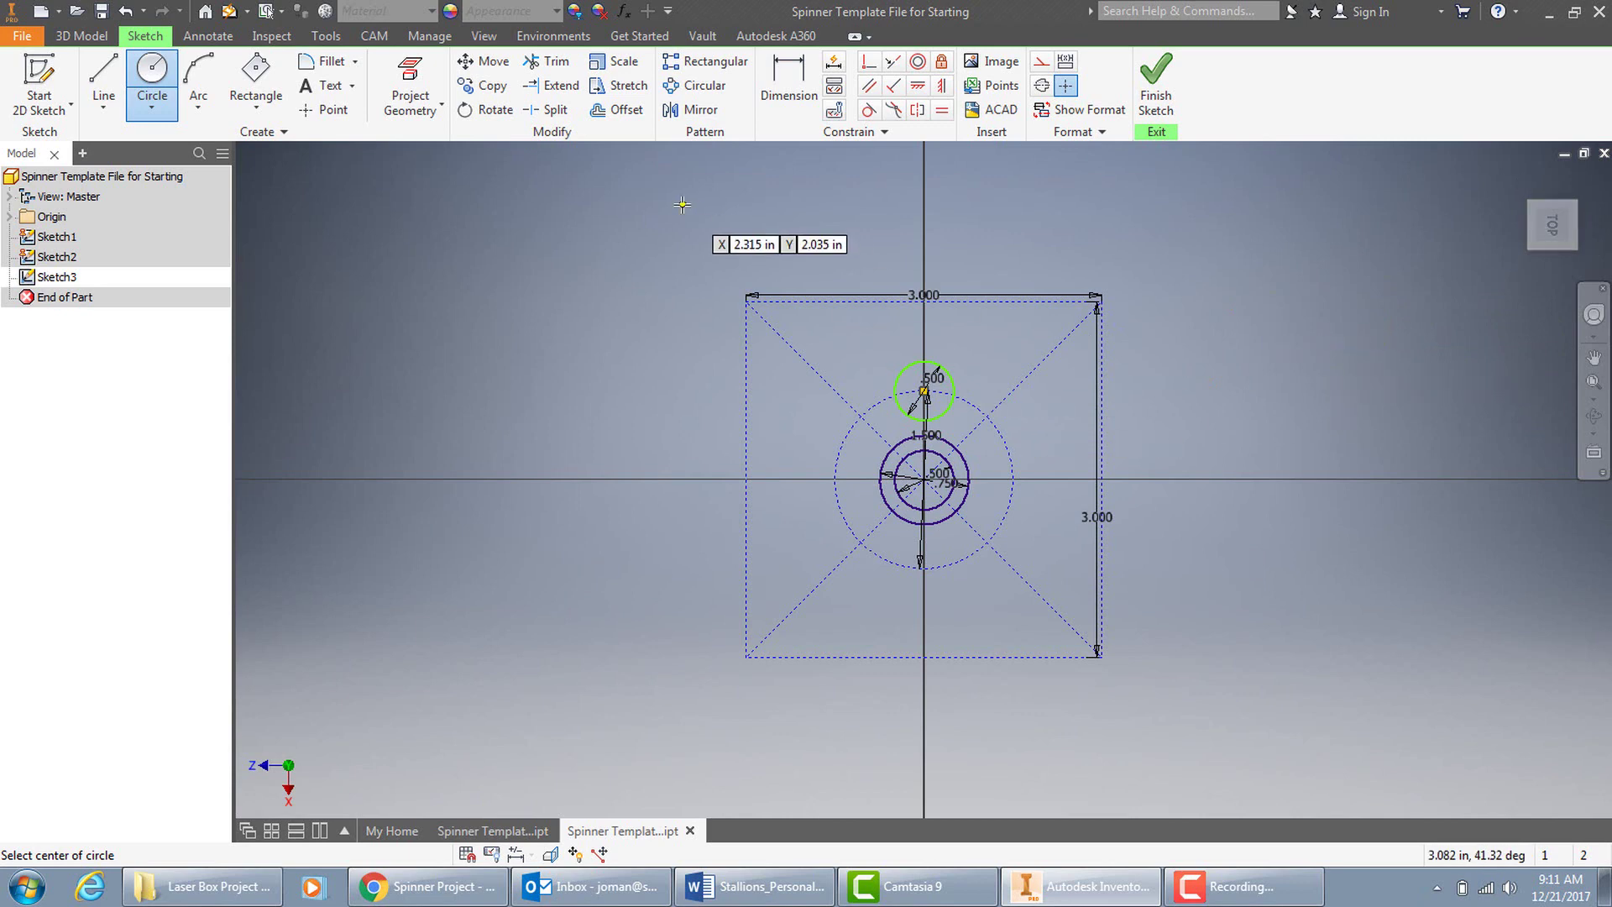
Step: Connect the sides of the upper circle to the 0.750 in circle with two vertical lines and trim the arcs inside the arm
{"action": "left_click", "coordinate": [104, 74]}
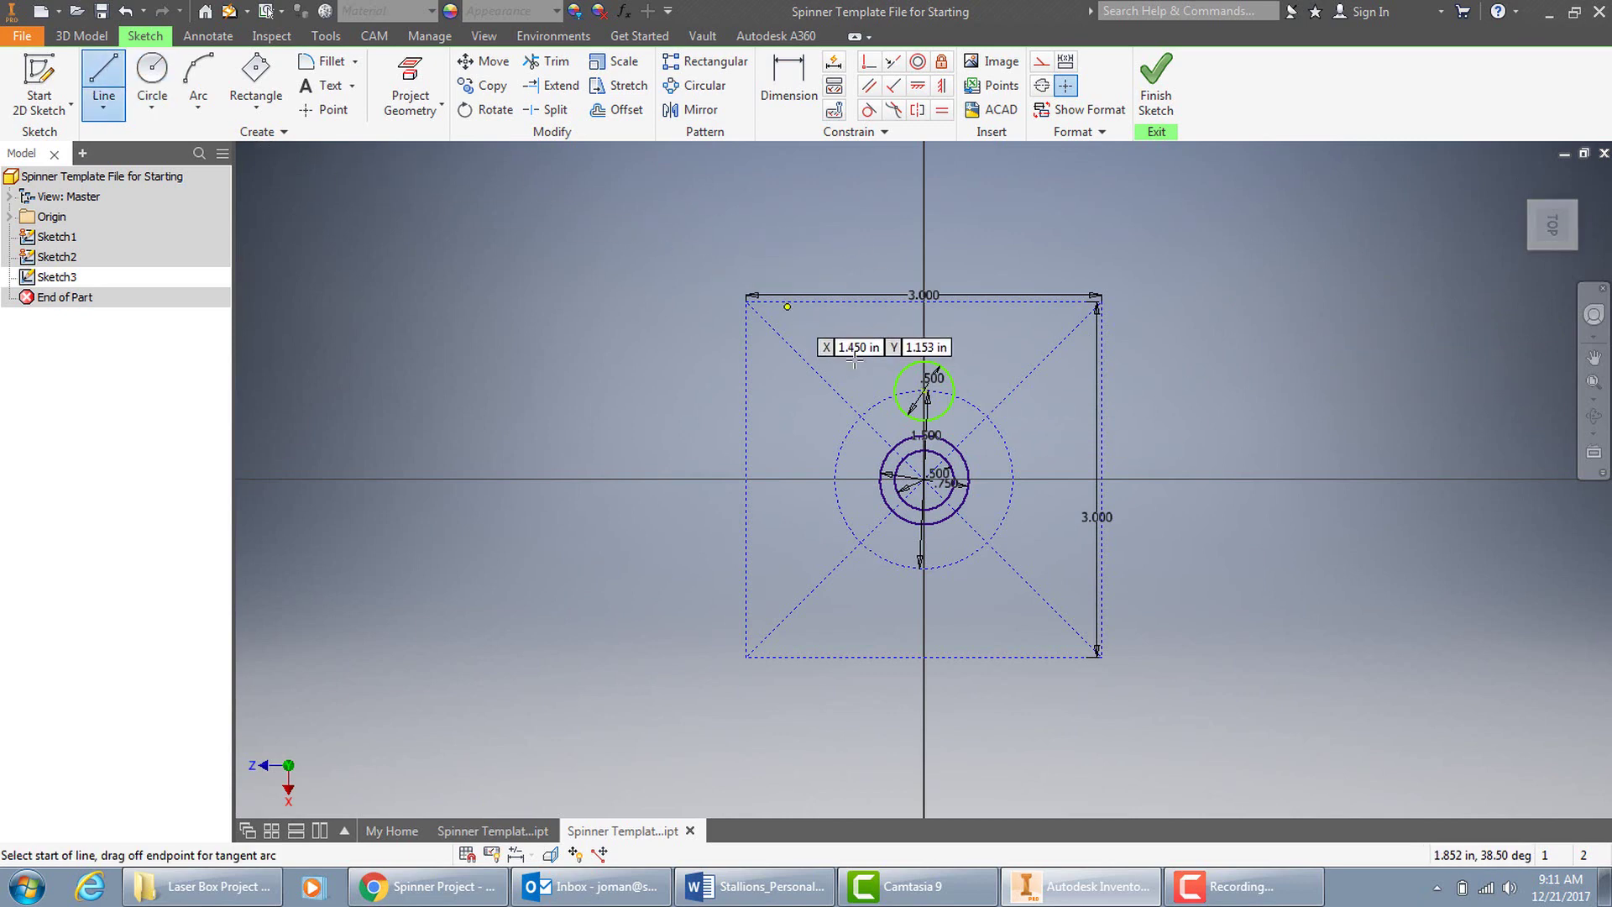
{"action": "left_click", "coordinate": [895, 387]}
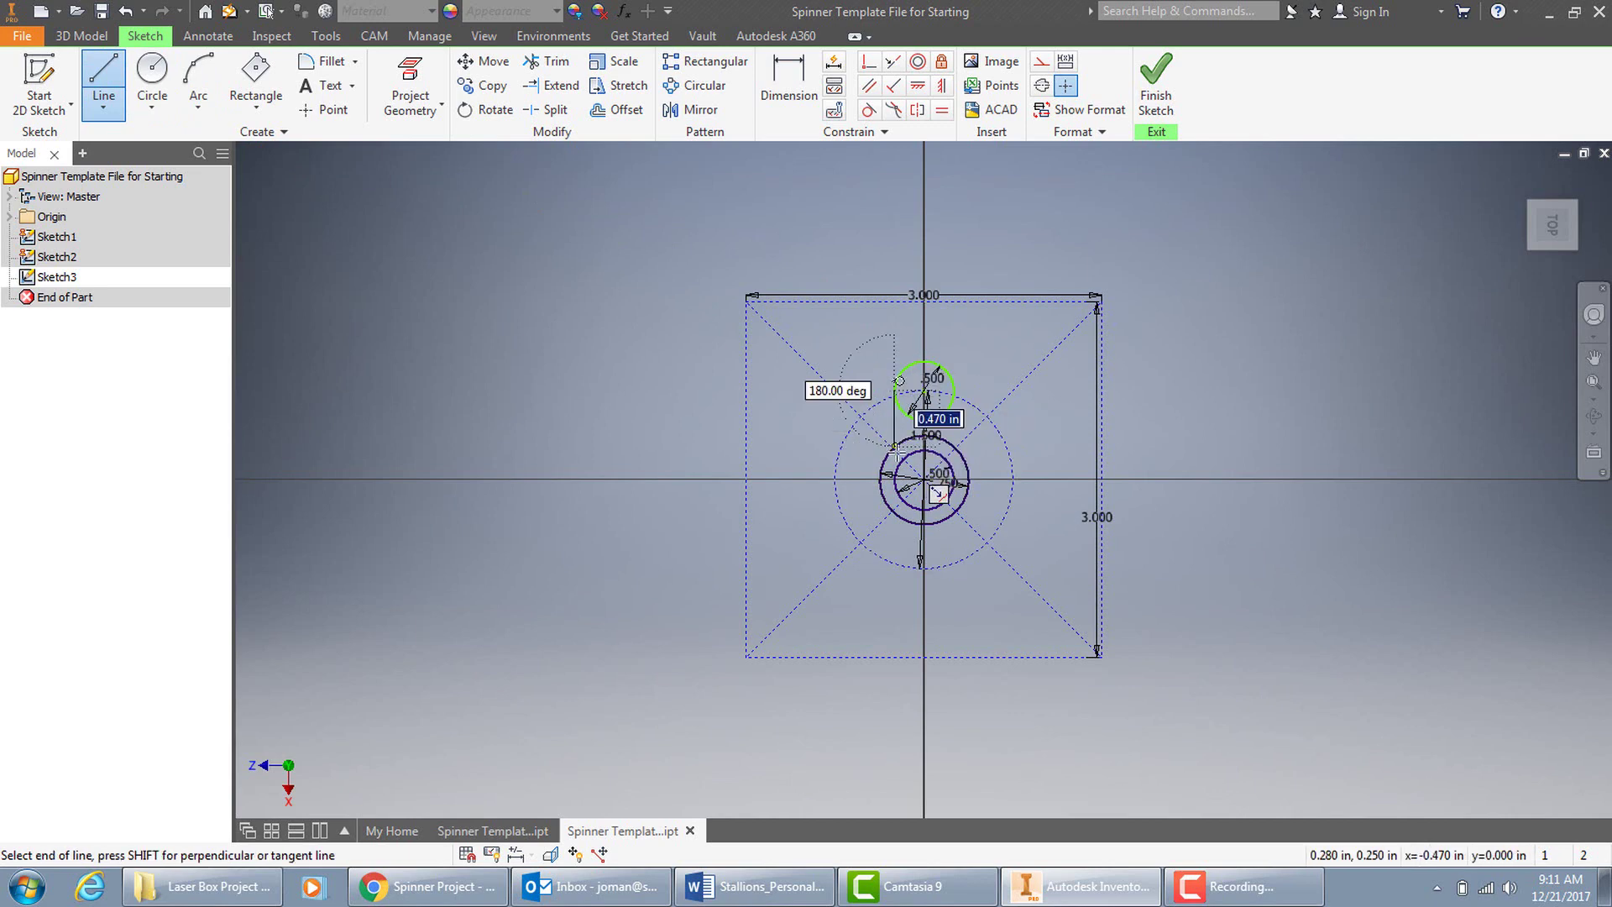
{"action": "double_click", "coordinate": [896, 447]}
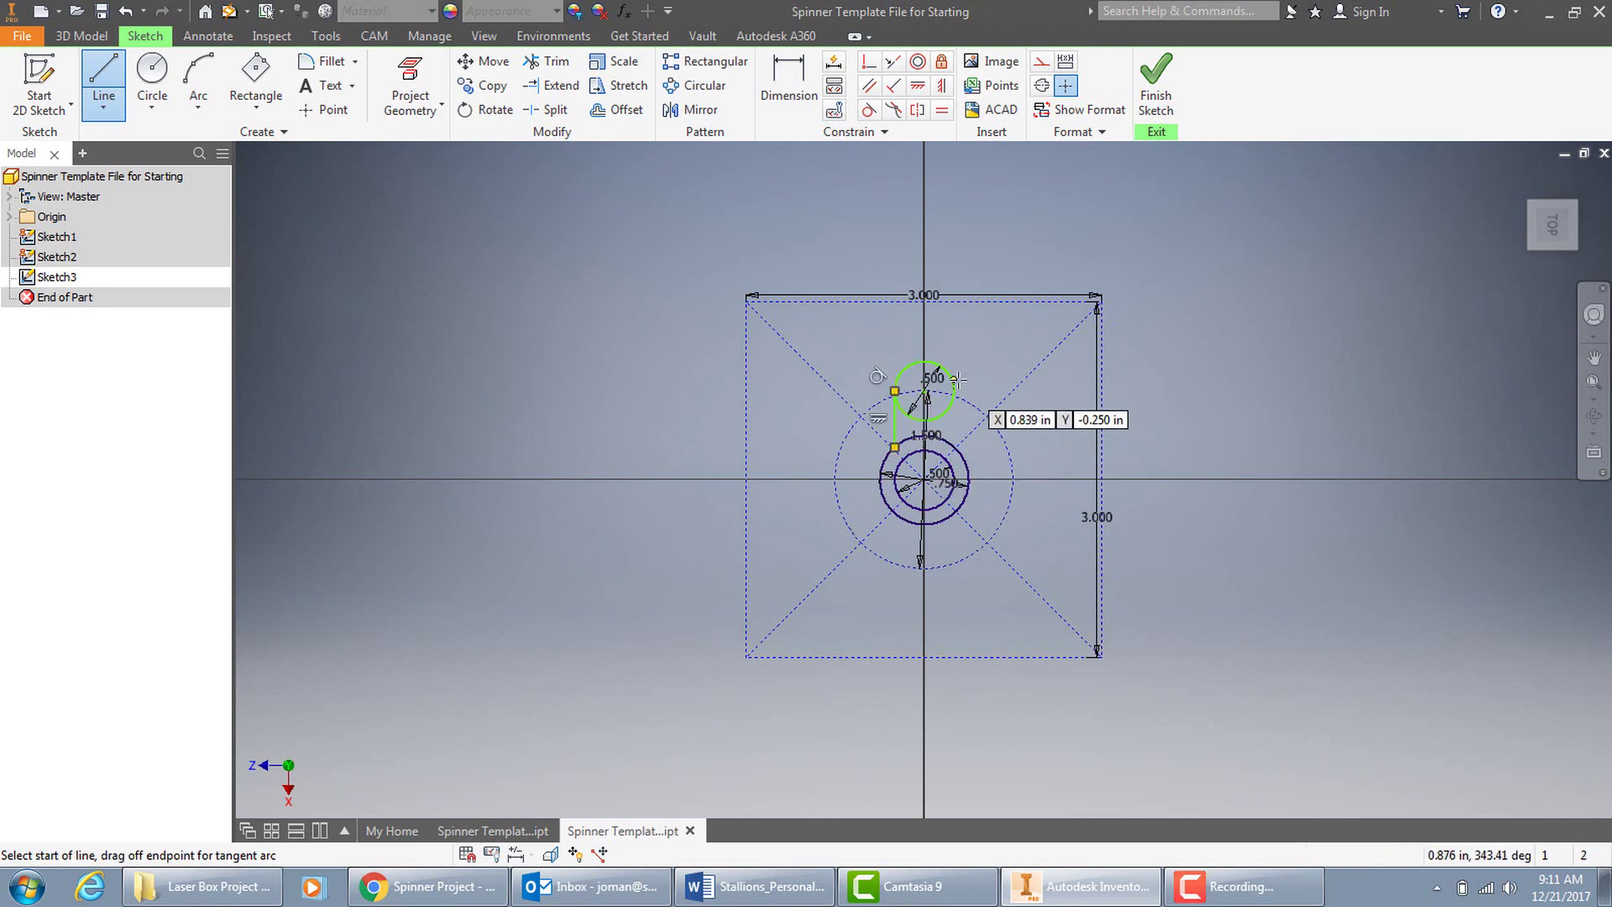
{"action": "left_click", "coordinate": [955, 385]}
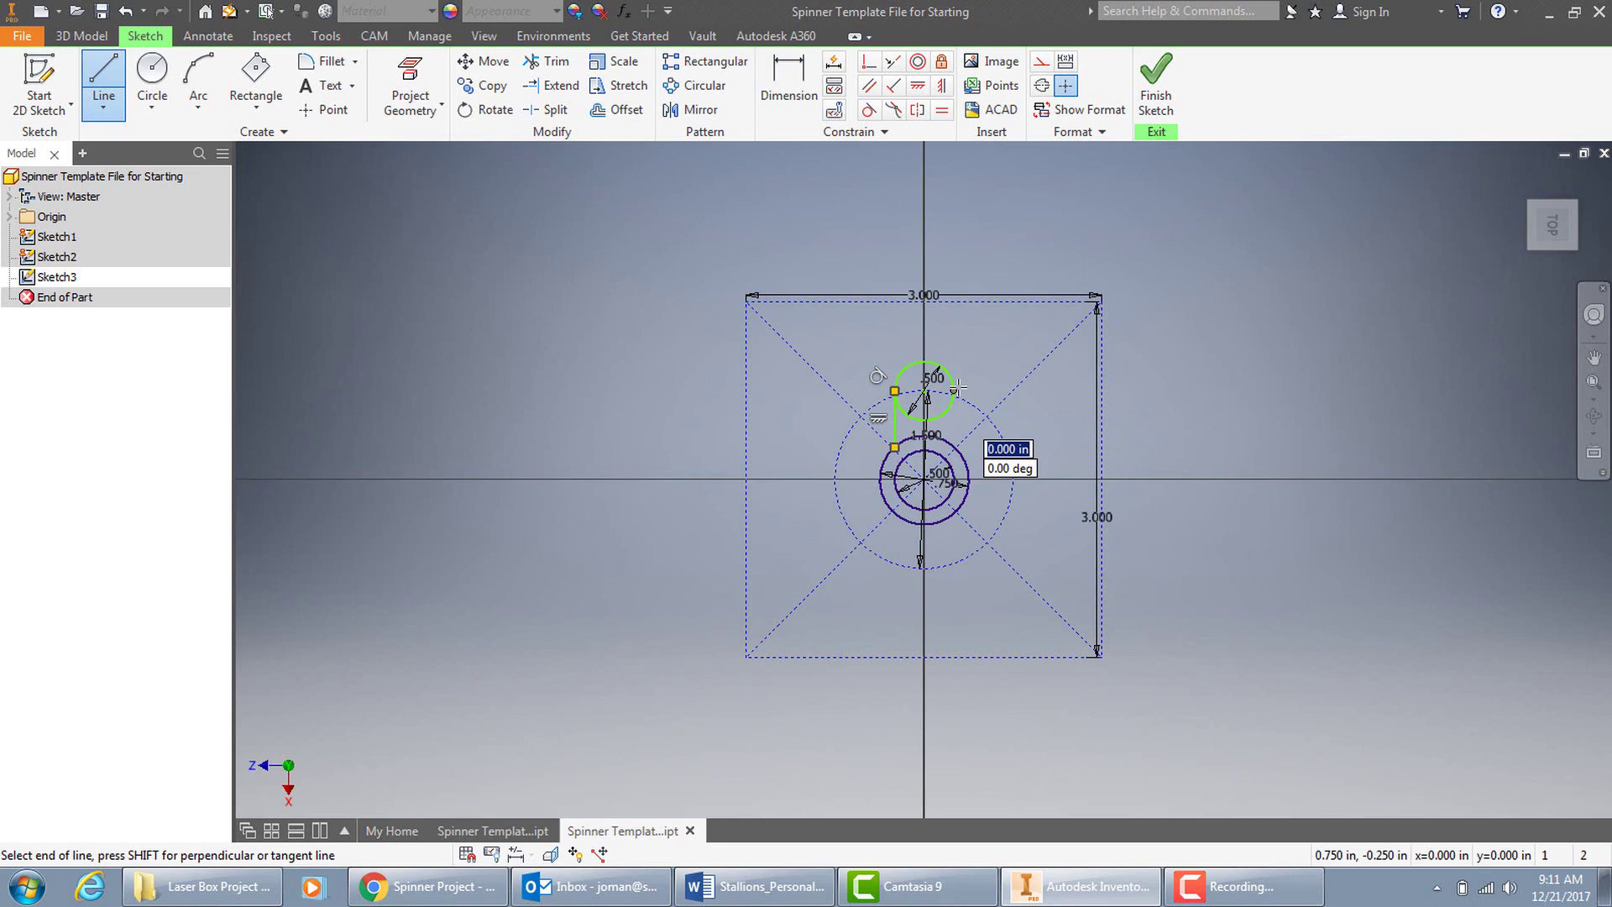
{"action": "left_click", "coordinate": [953, 447]}
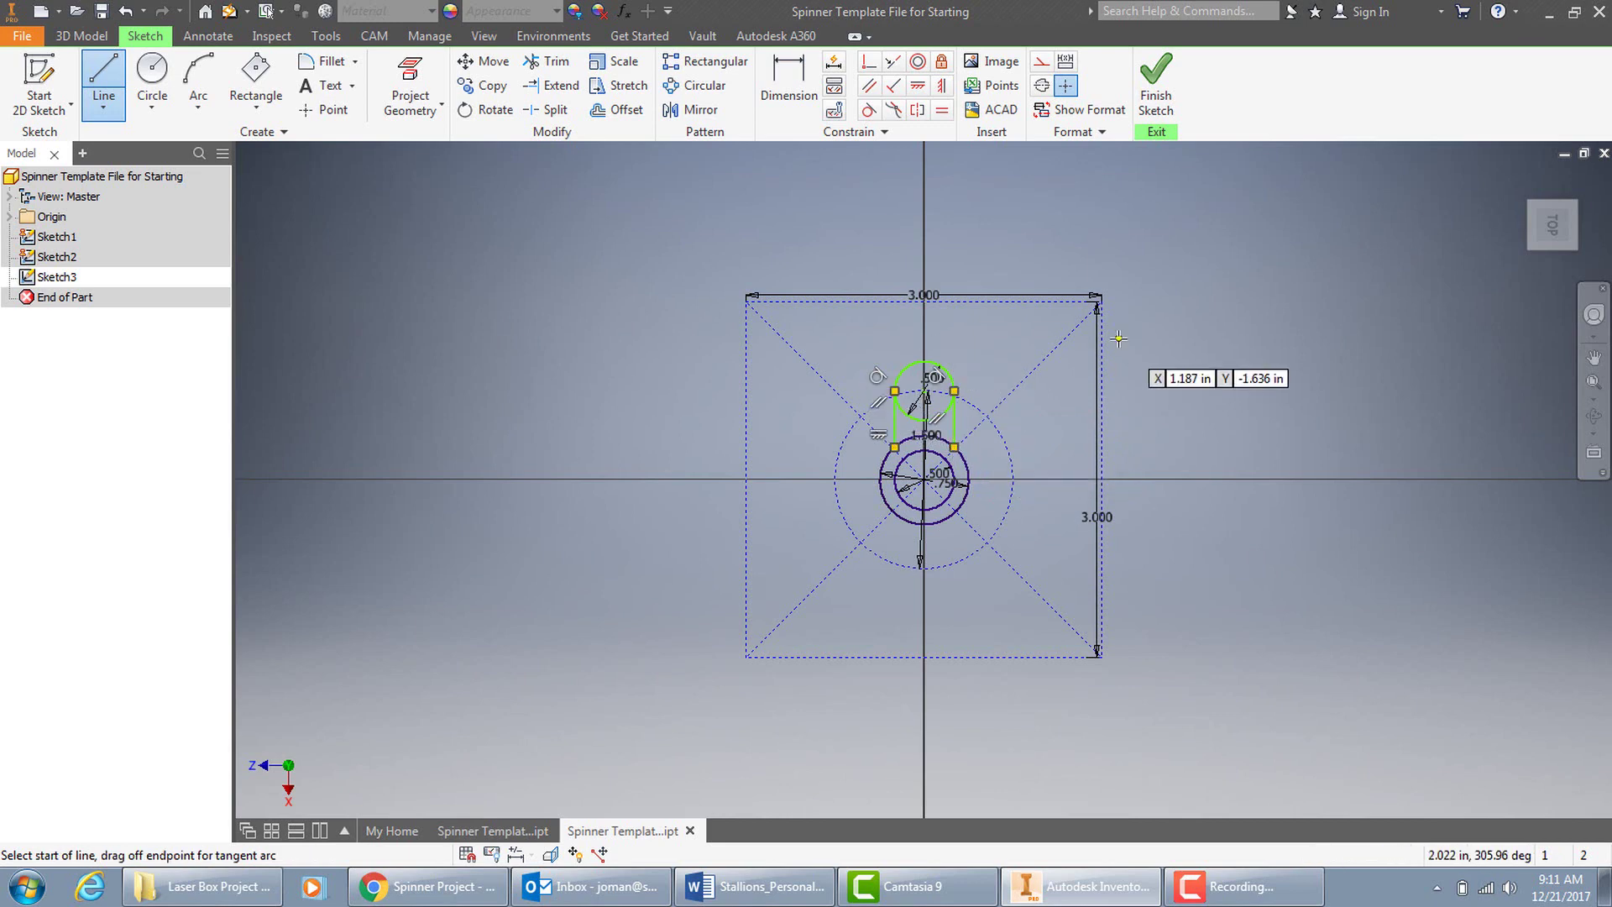
{"action": "left_click", "coordinate": [534, 62]}
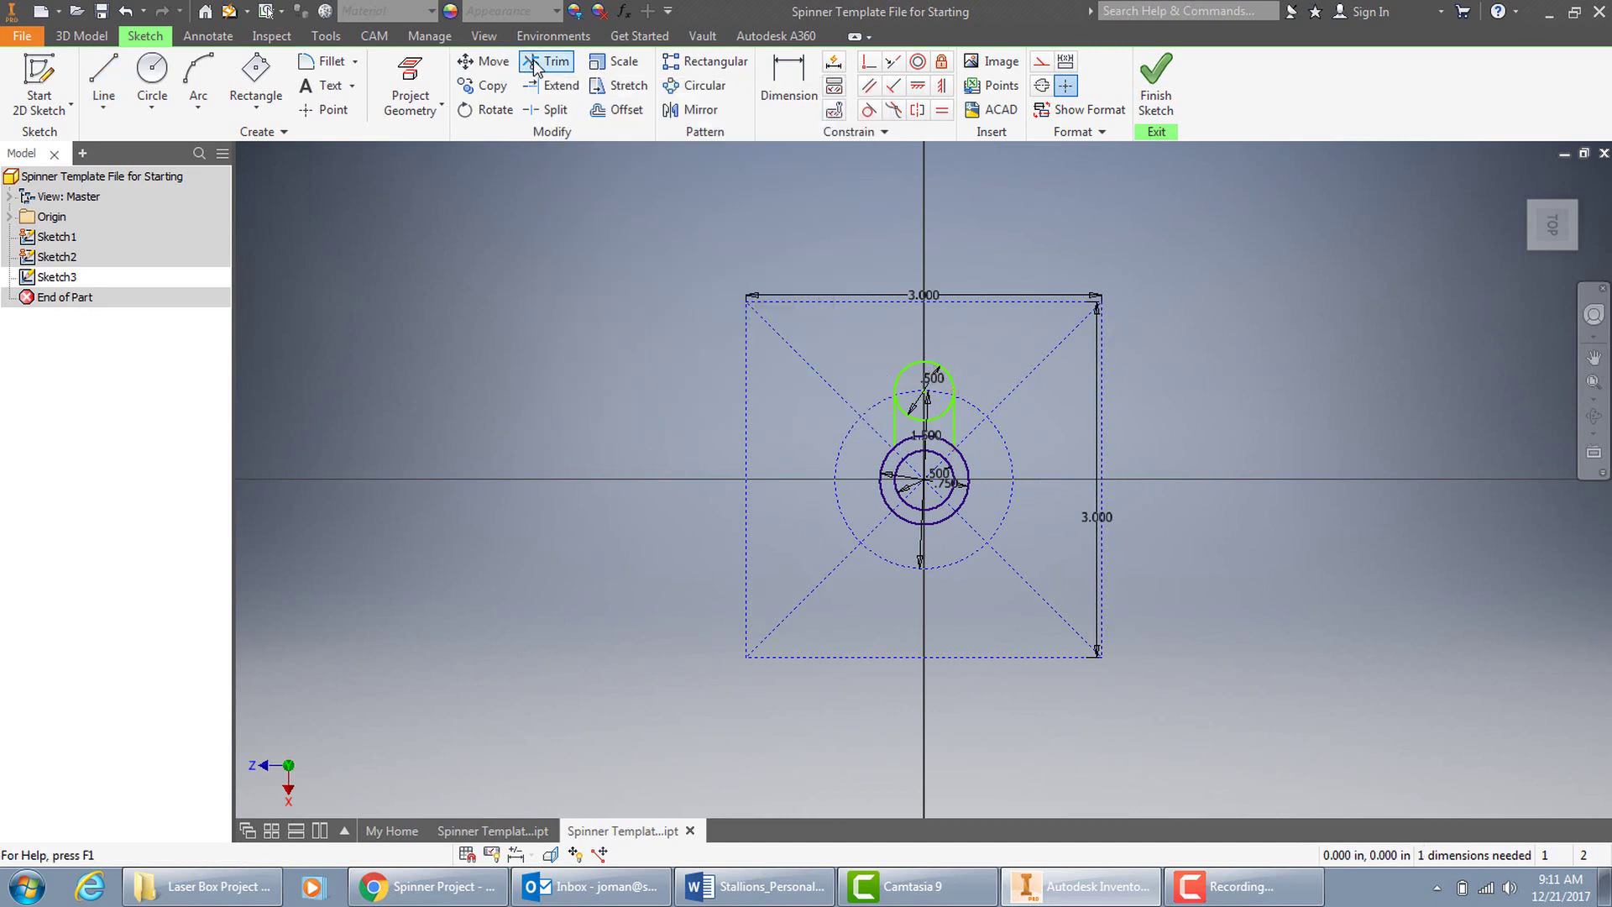
{"action": "left_click", "coordinate": [942, 420]}
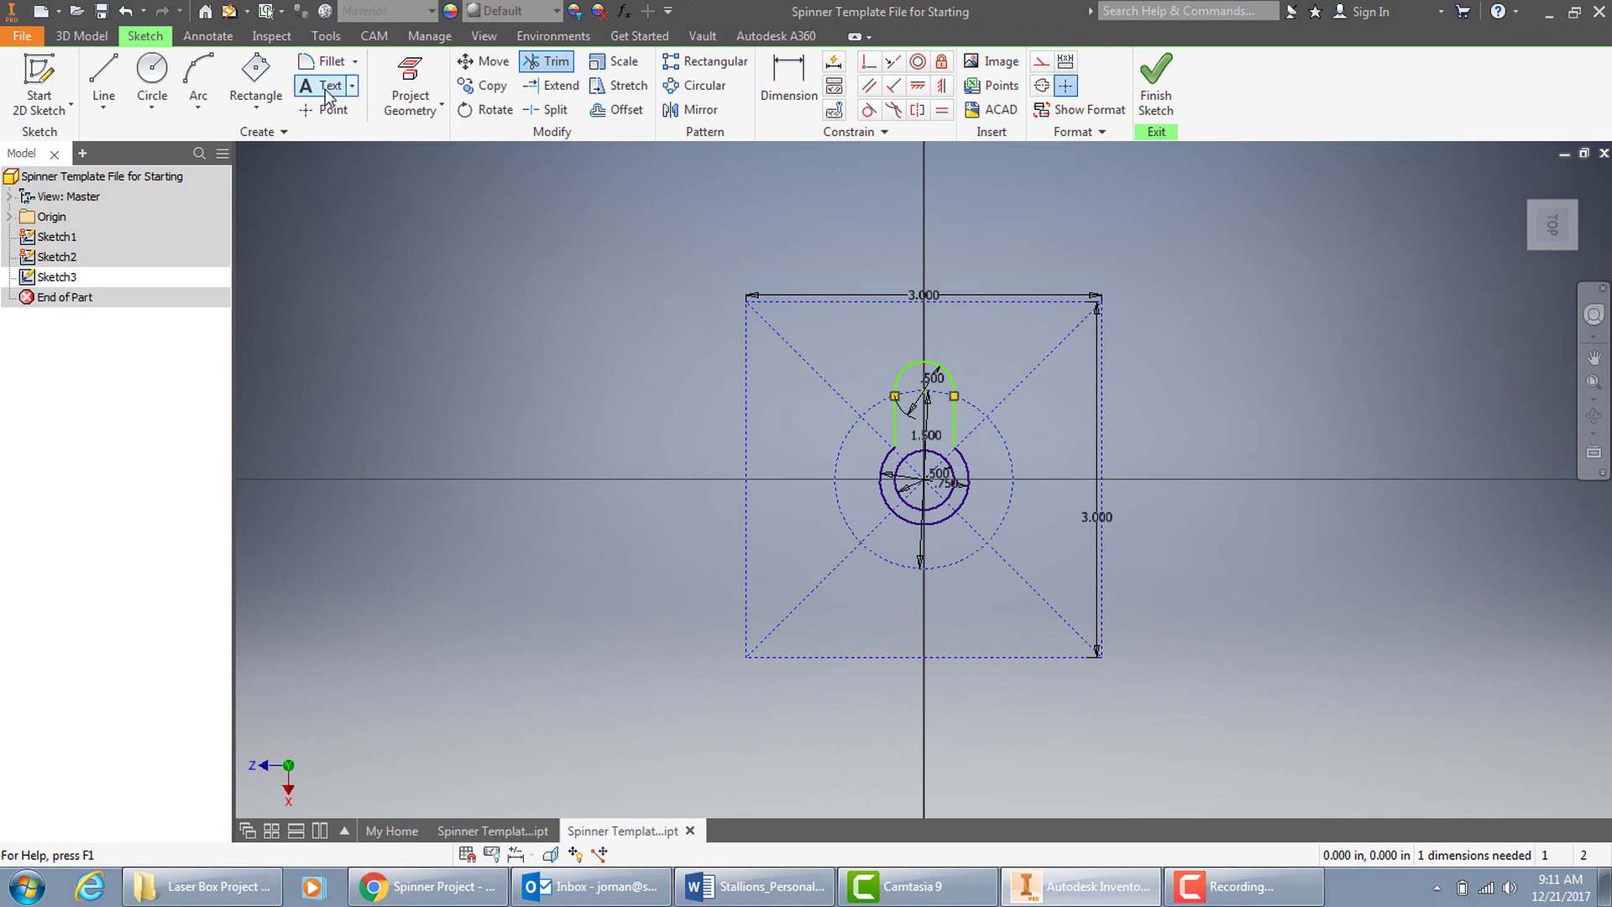
Step: Sketch a six-sided polygon about 0.2 in across flats, centred on the arm's rounded end
{"action": "left_click", "coordinate": [266, 111]}
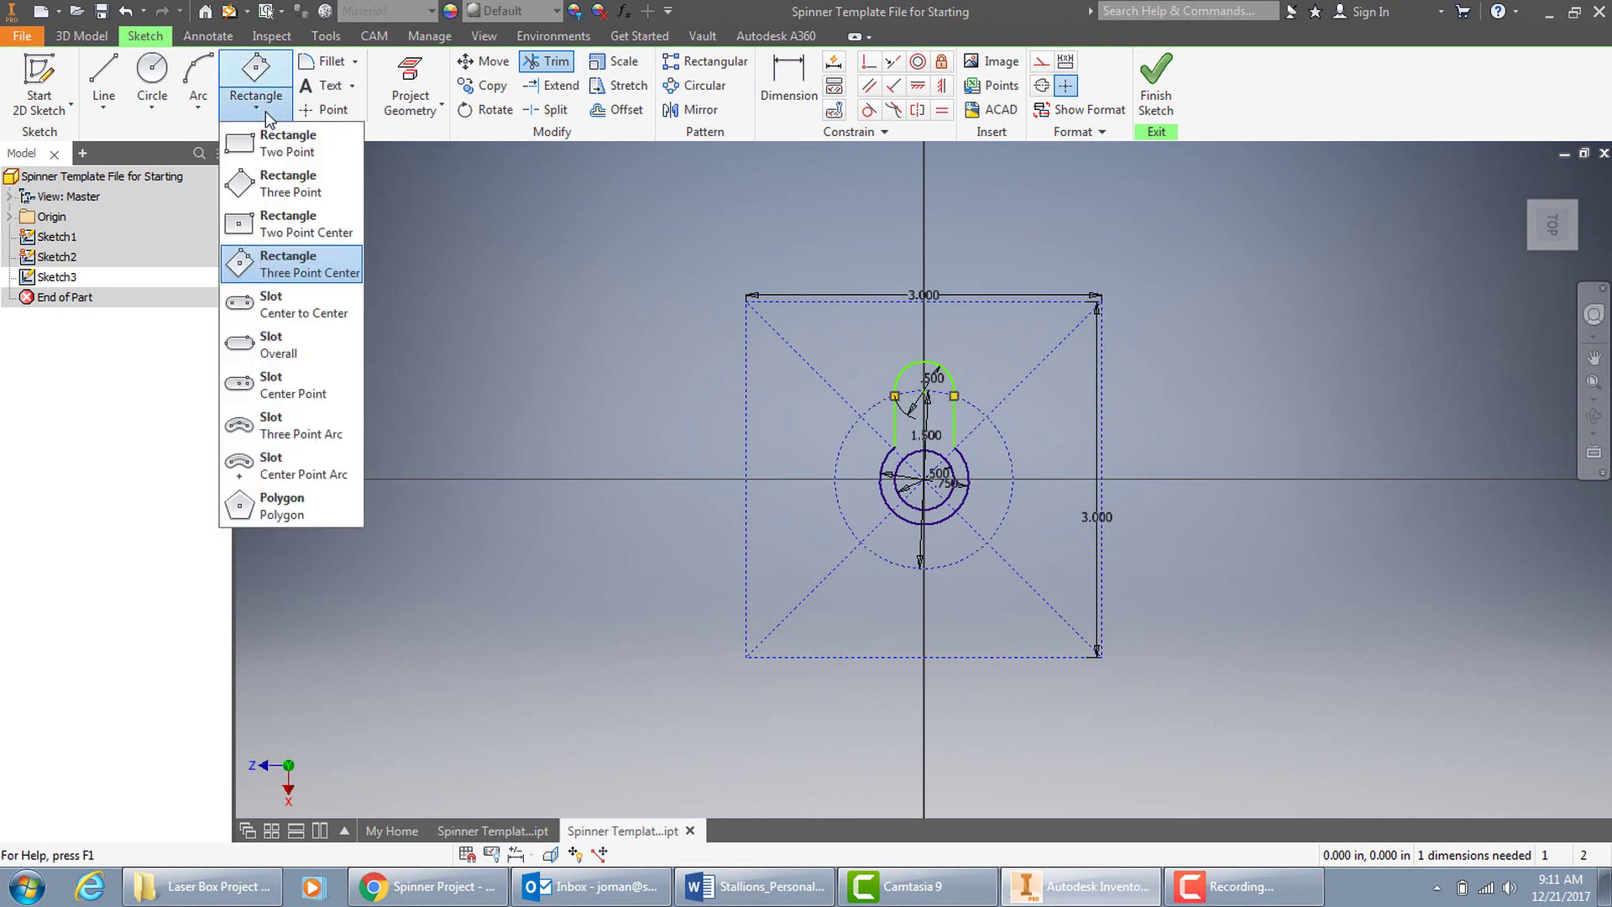
{"action": "left_click", "coordinate": [299, 514]}
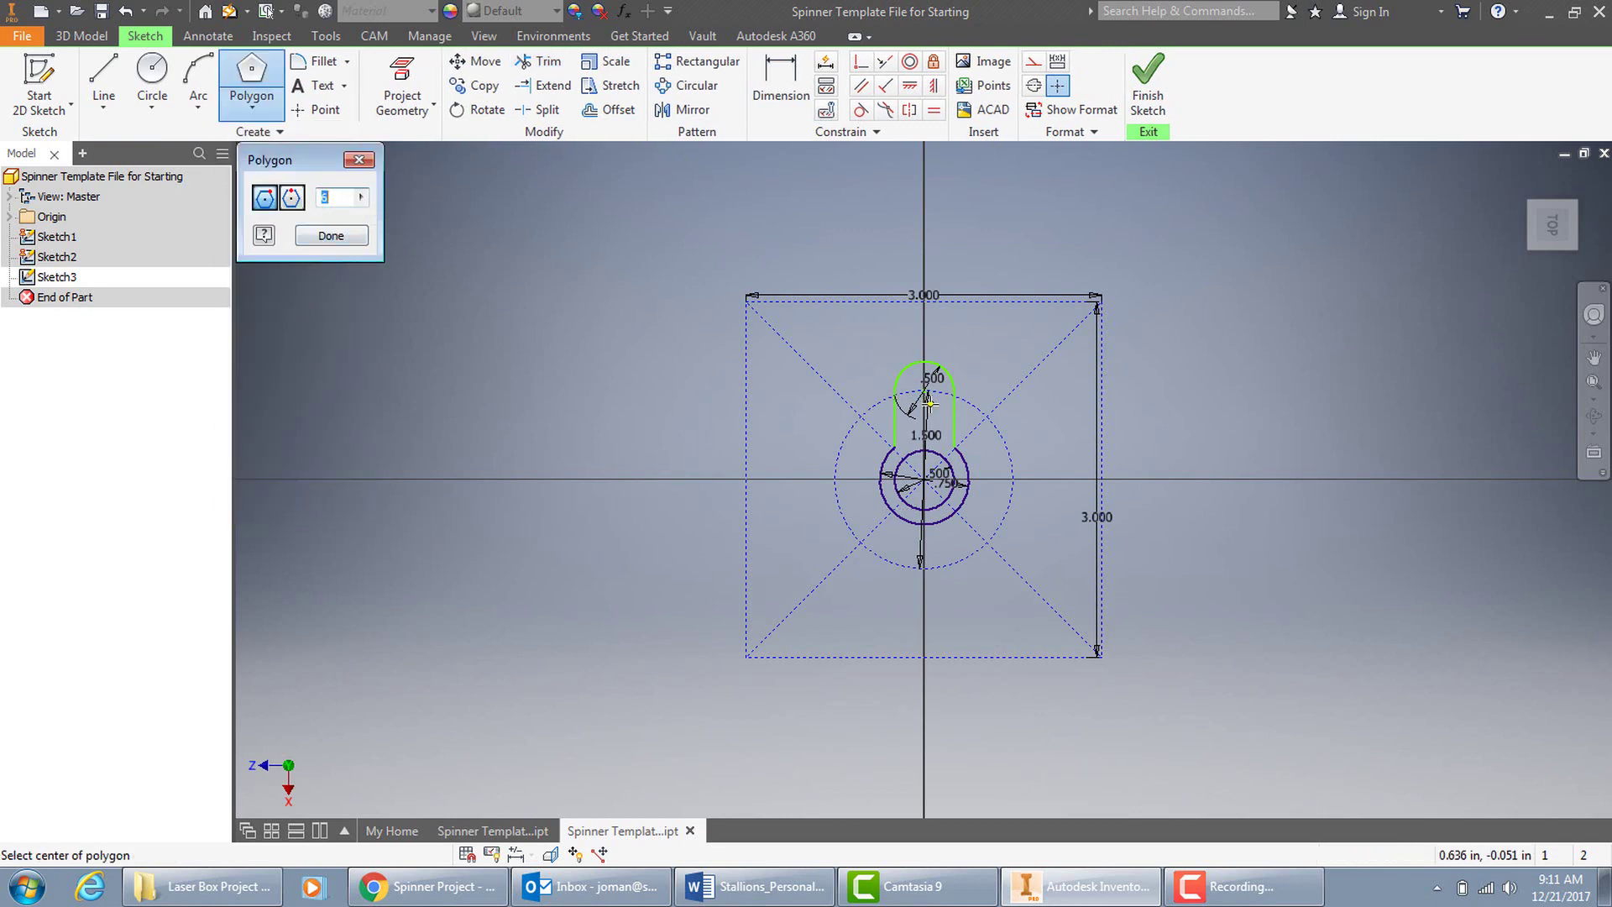
{"action": "left_click", "coordinate": [925, 392]}
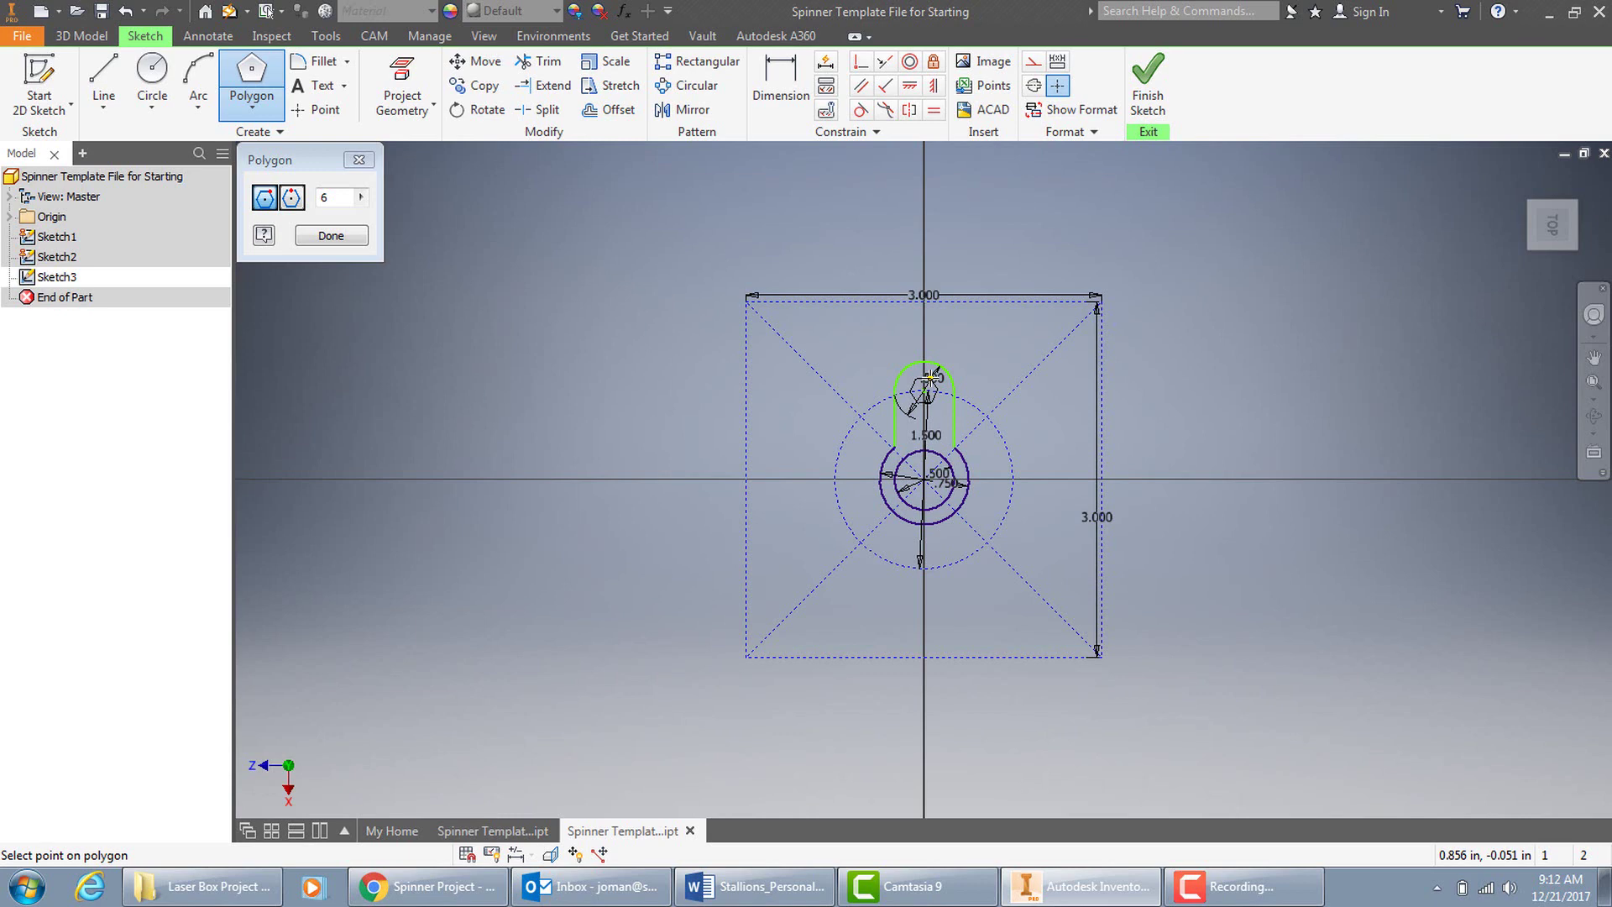
{"action": "left_click", "coordinate": [929, 378]}
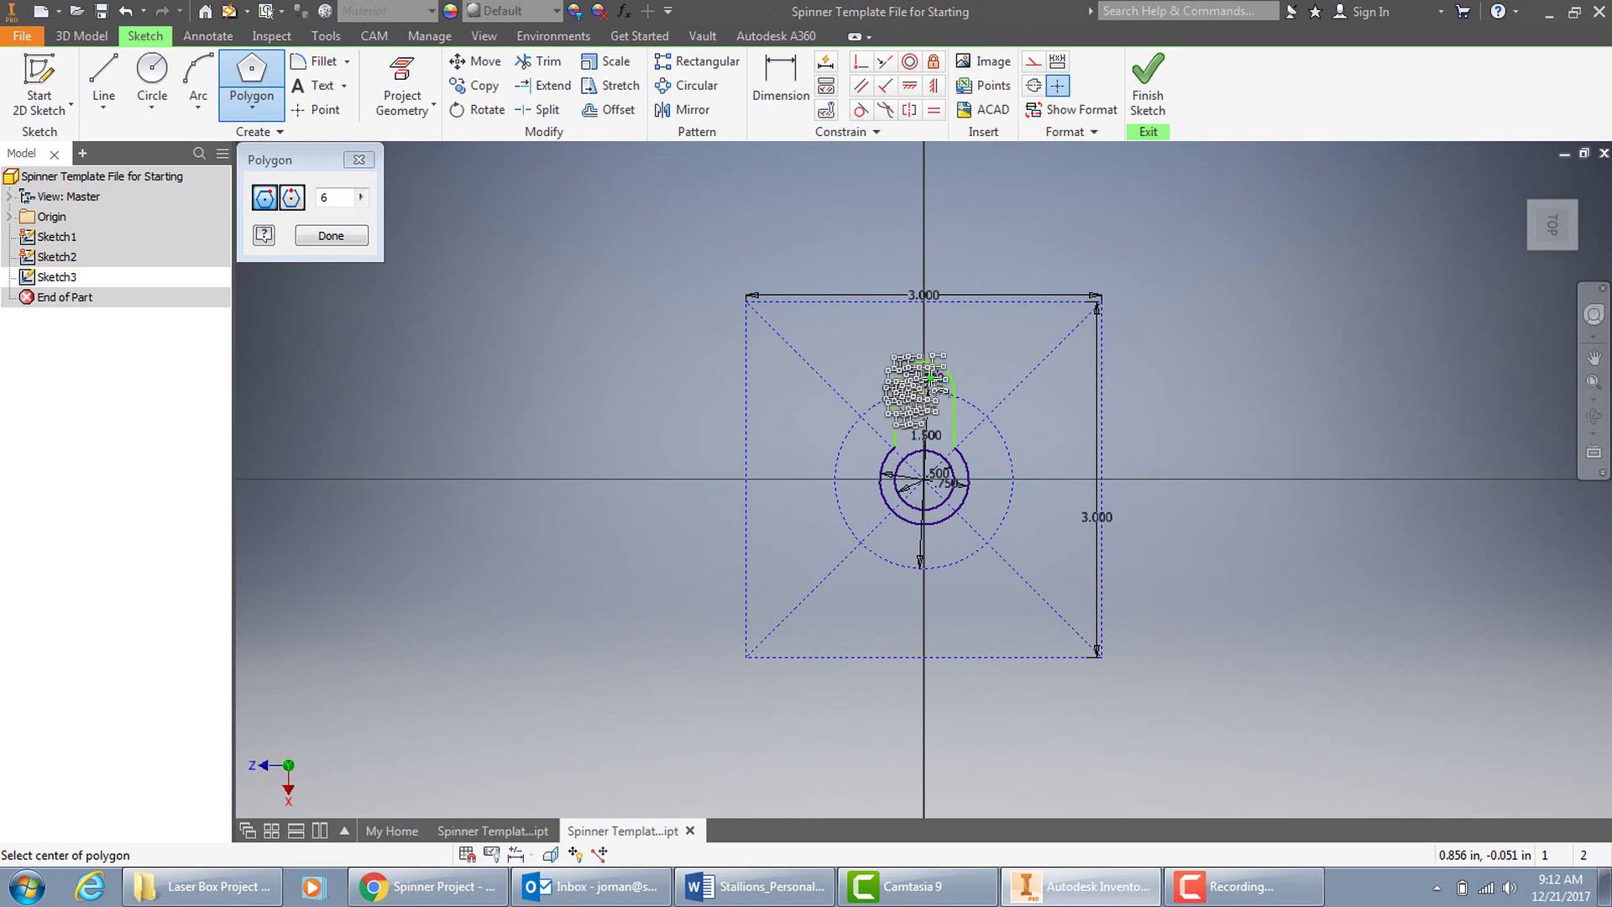
{"action": "key", "text": "Escape"}
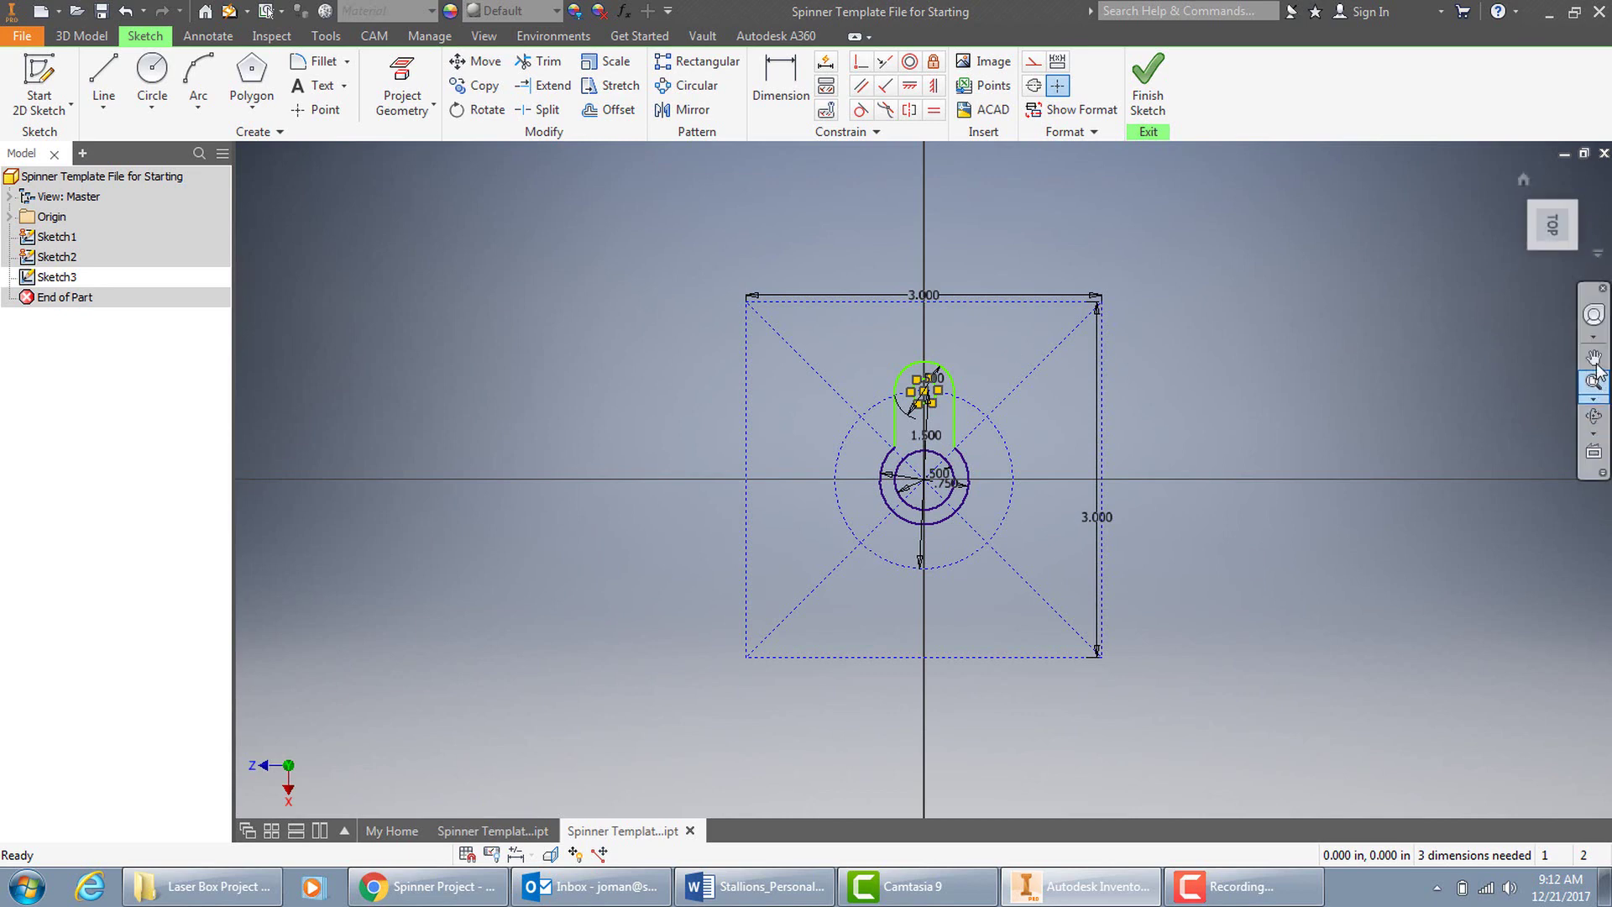
Step: Dimension the hexagon across two opposite flats and set it to 0.43 in, checking the Spinner Project drawing in the browser for the value
{"action": "left_click", "coordinate": [1594, 387]}
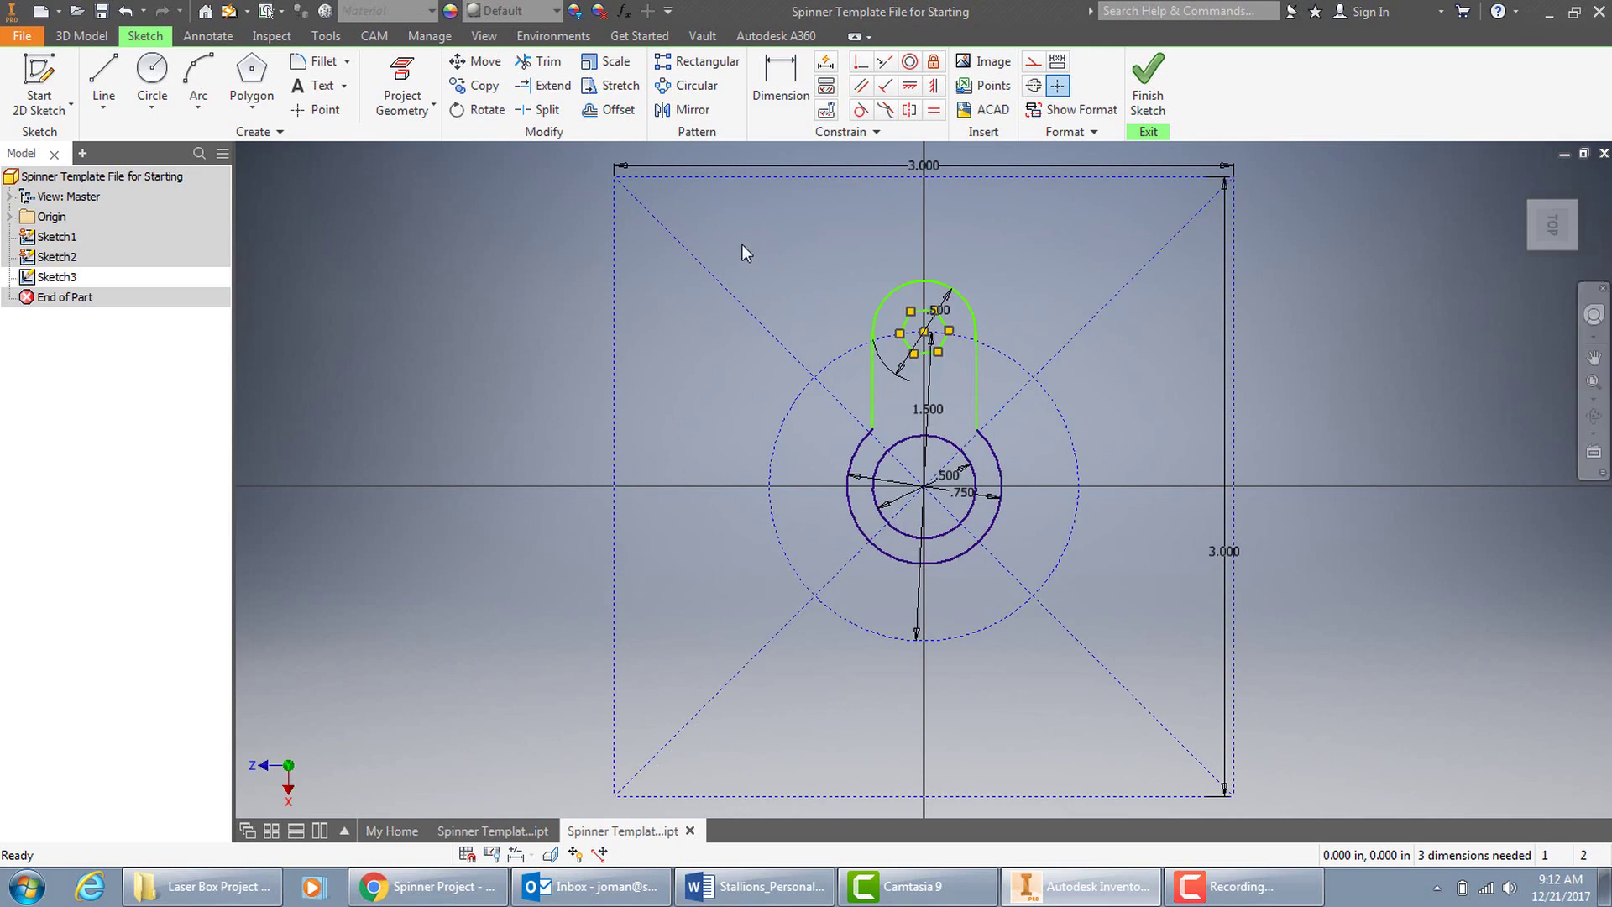
{"action": "left_click_drag", "start_coordinate": [743, 242], "coordinate": [995, 341]}
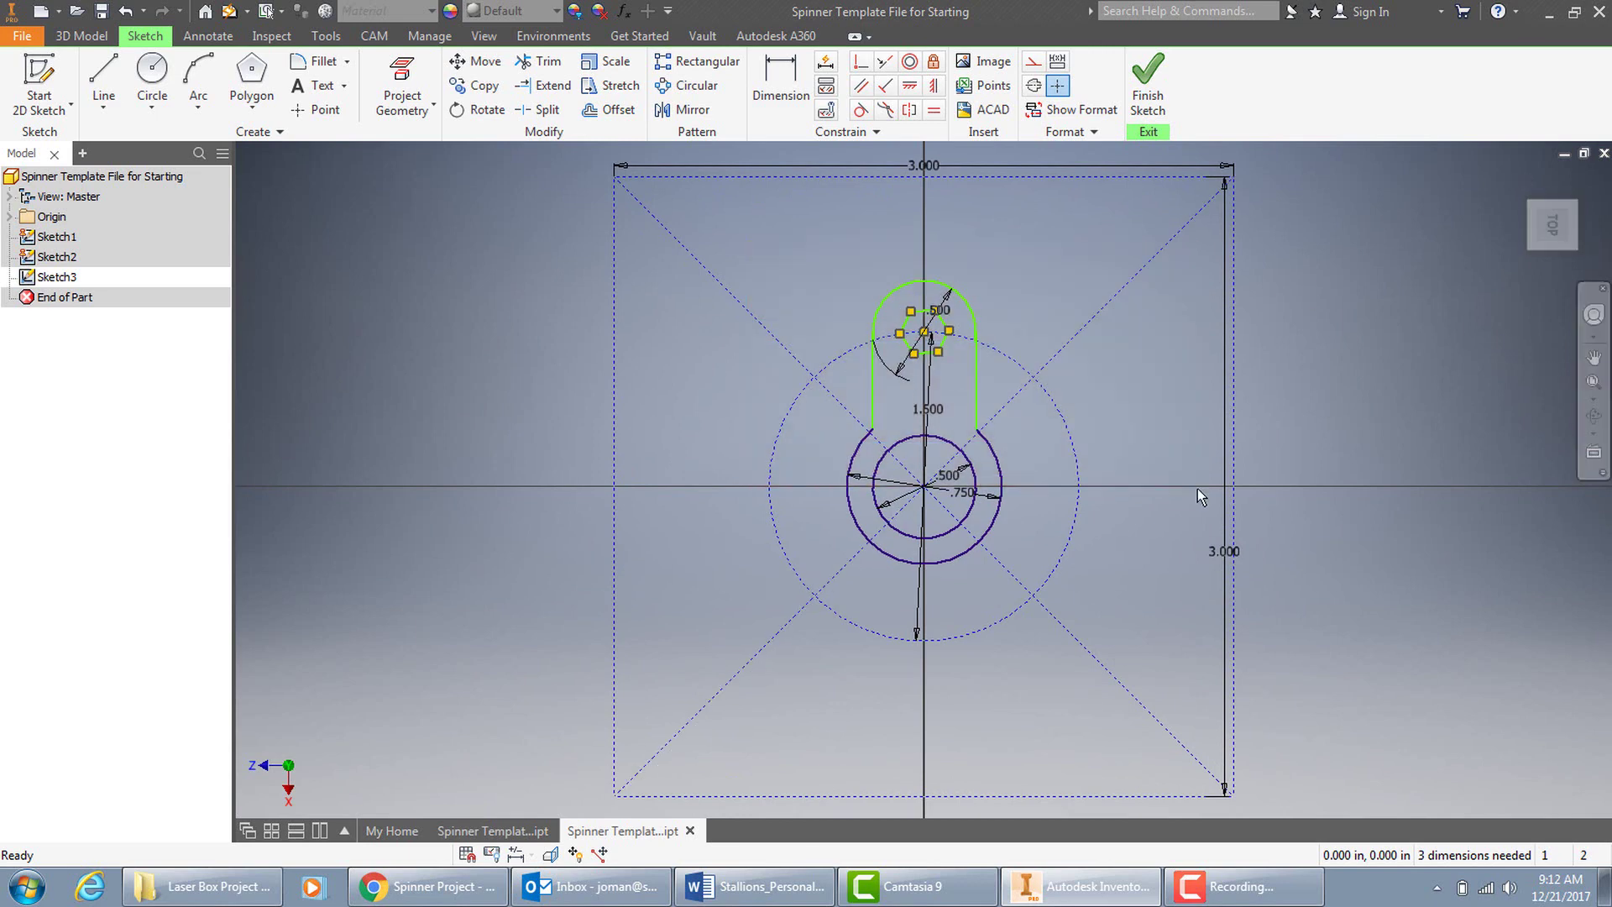
{"action": "left_click", "coordinate": [1141, 358]}
{"action": "left_click", "coordinate": [781, 84]}
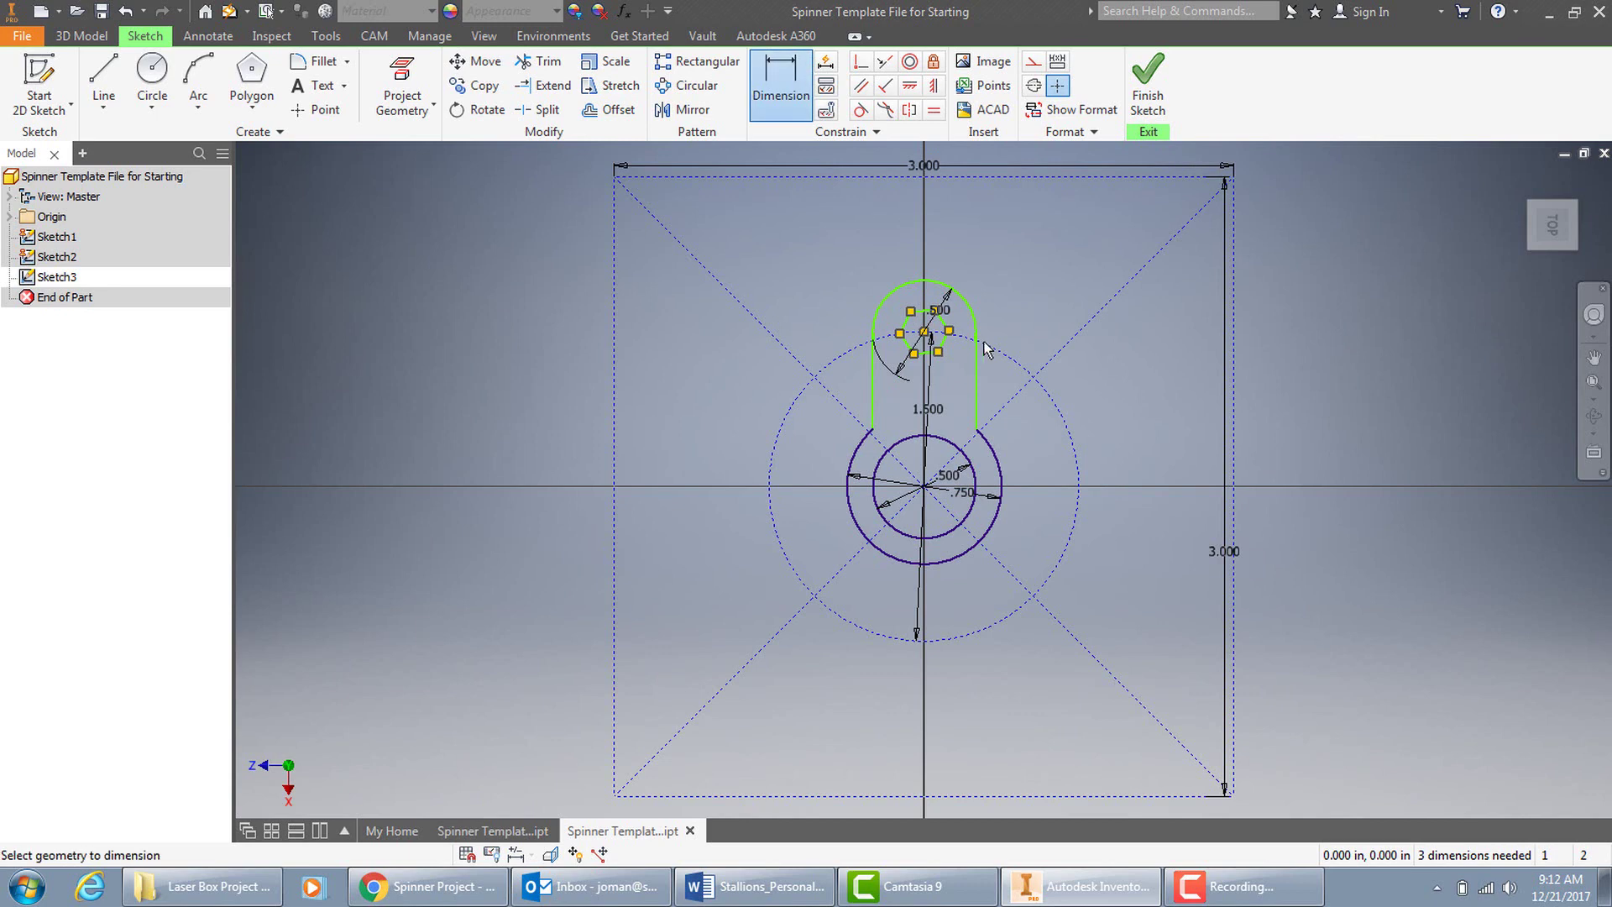
{"action": "left_click", "coordinate": [927, 311]}
{"action": "left_click", "coordinate": [928, 352]}
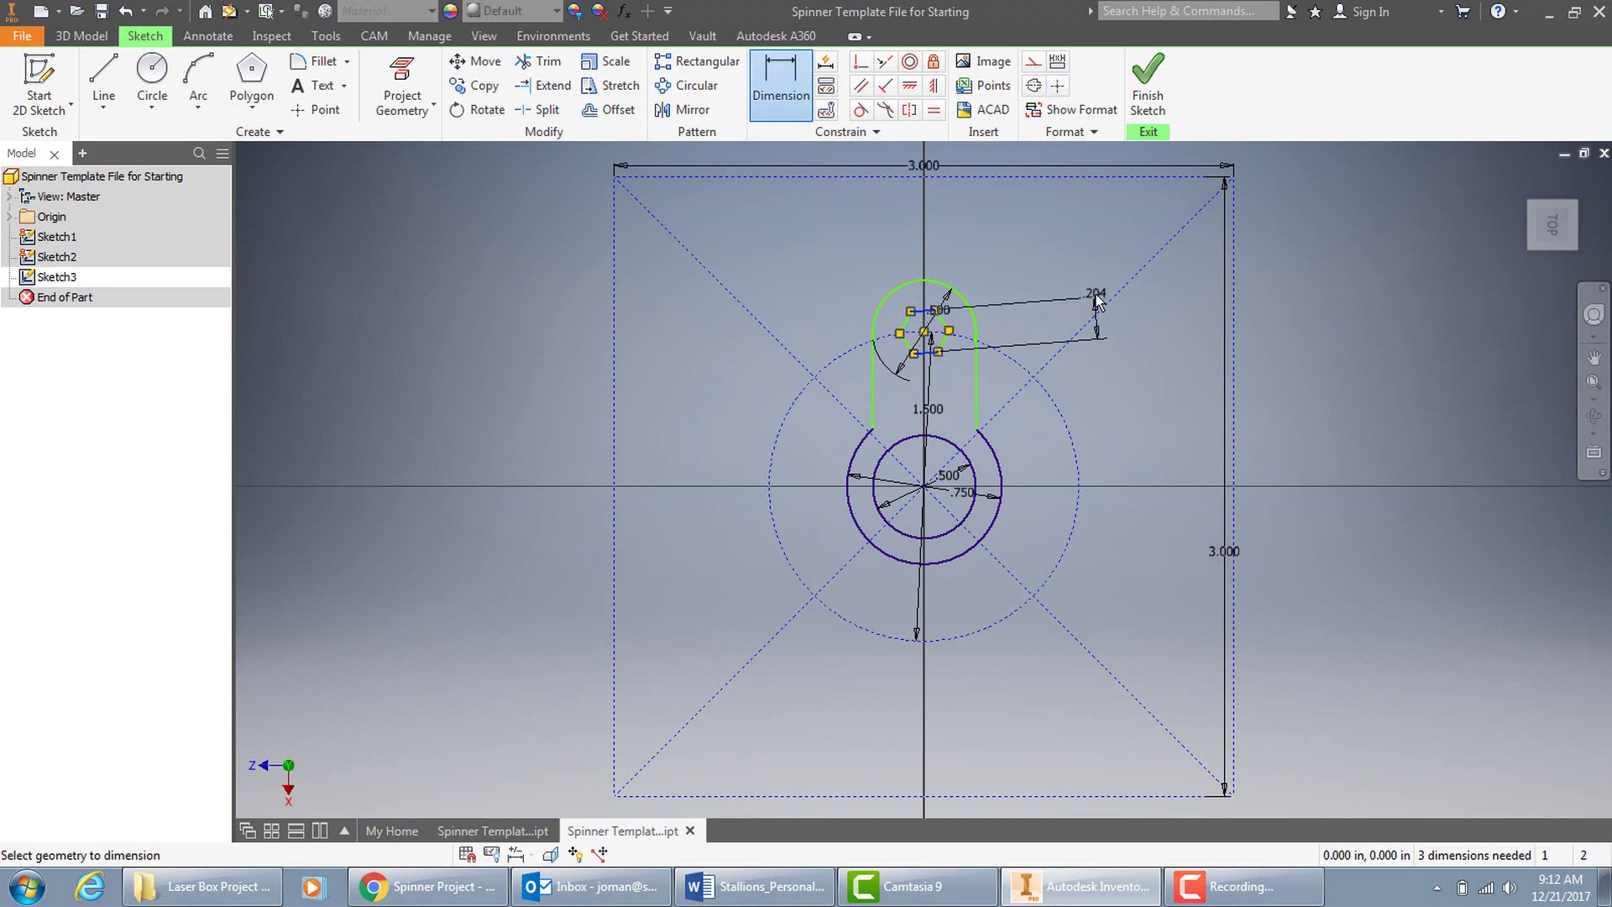
{"action": "left_click", "coordinate": [1096, 299]}
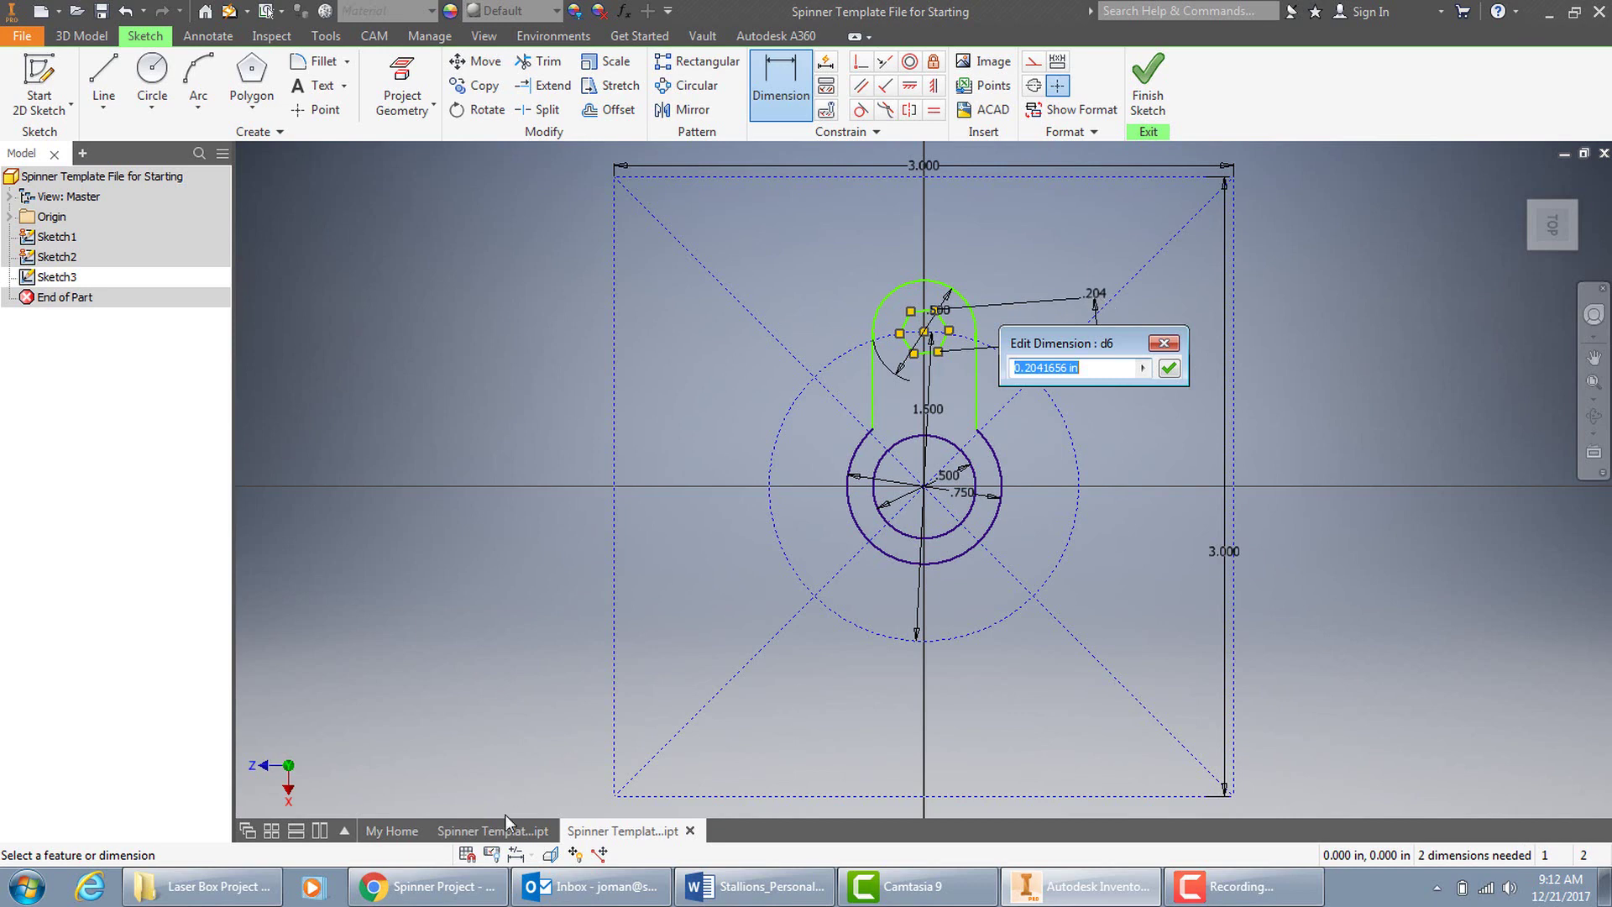
{"action": "left_click", "coordinate": [429, 887]}
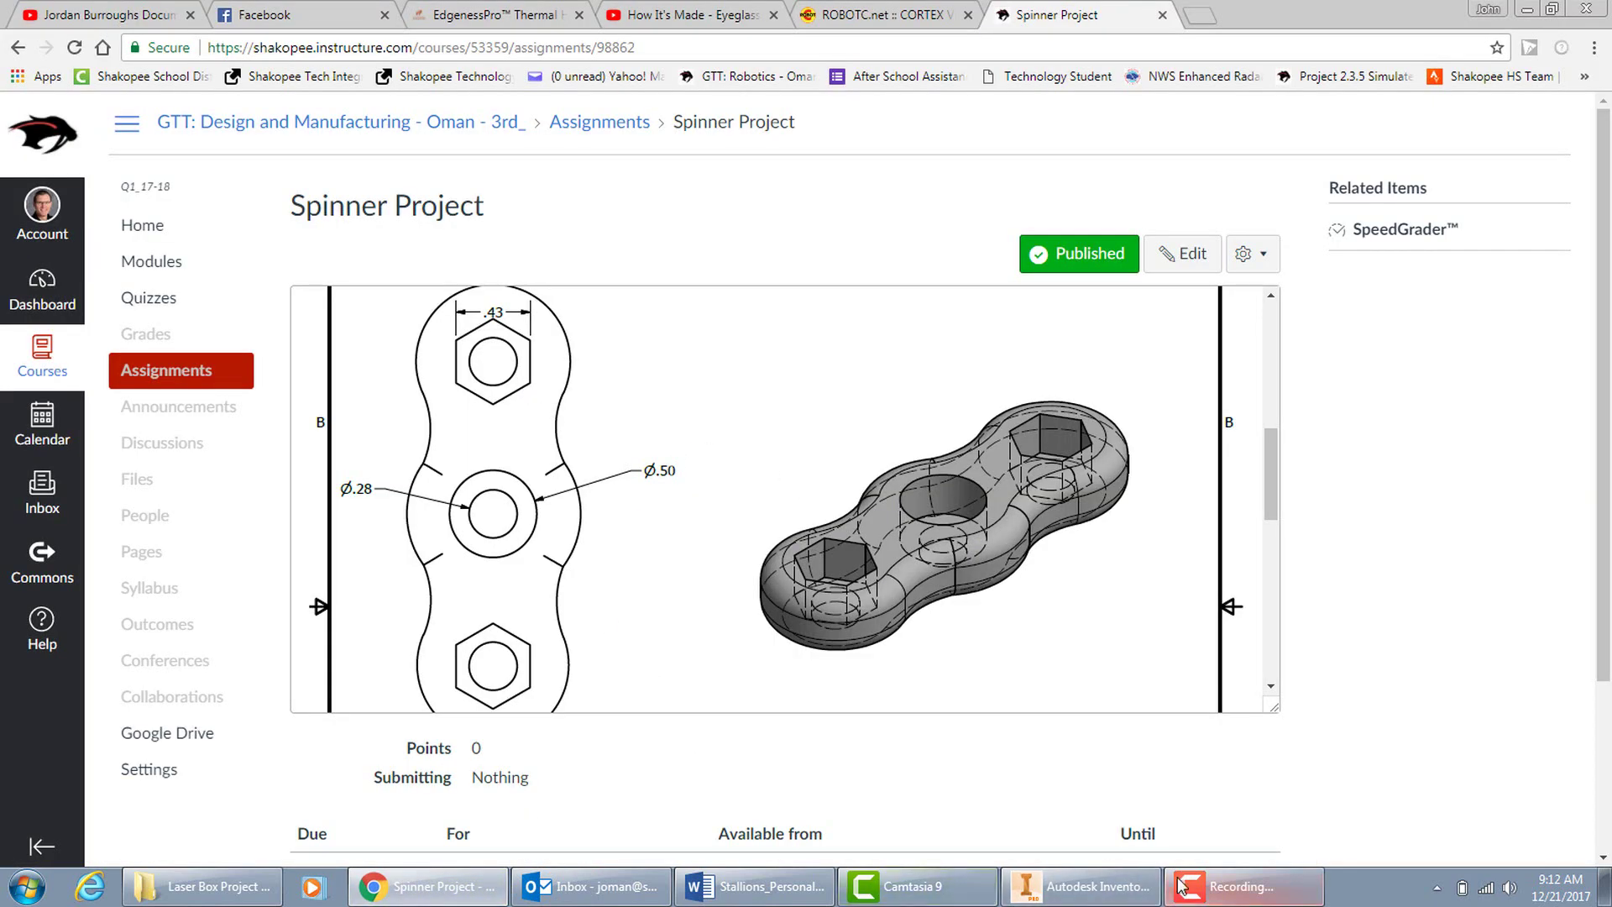
{"action": "left_click", "coordinate": [1083, 886]}
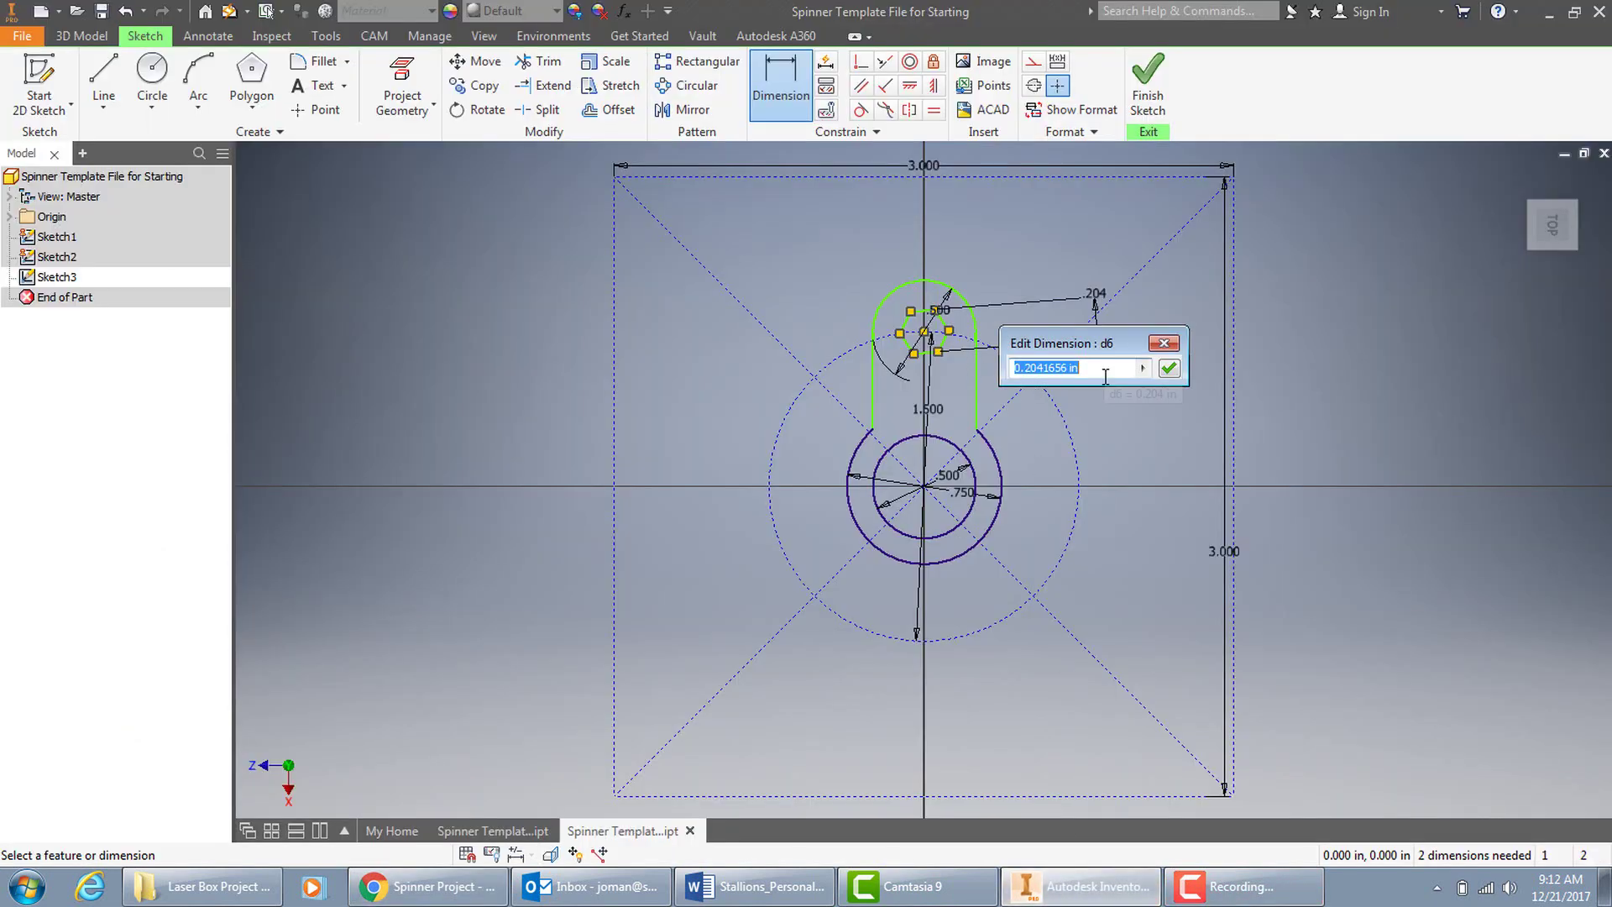
{"action": "type", "text": ".43"}
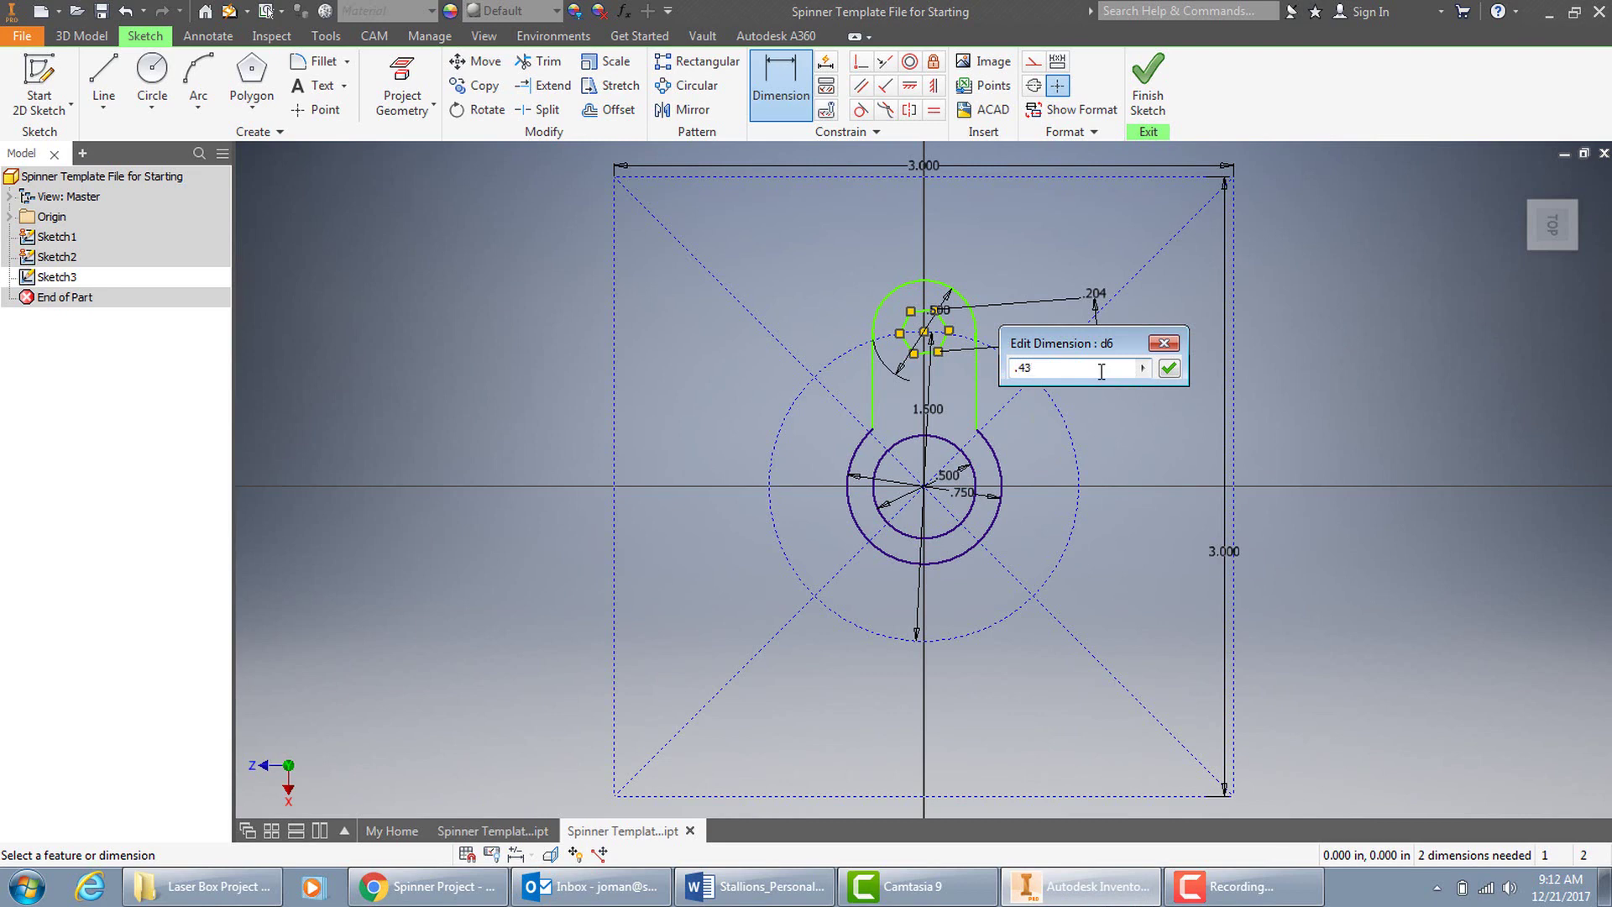
{"action": "key", "text": "Return"}
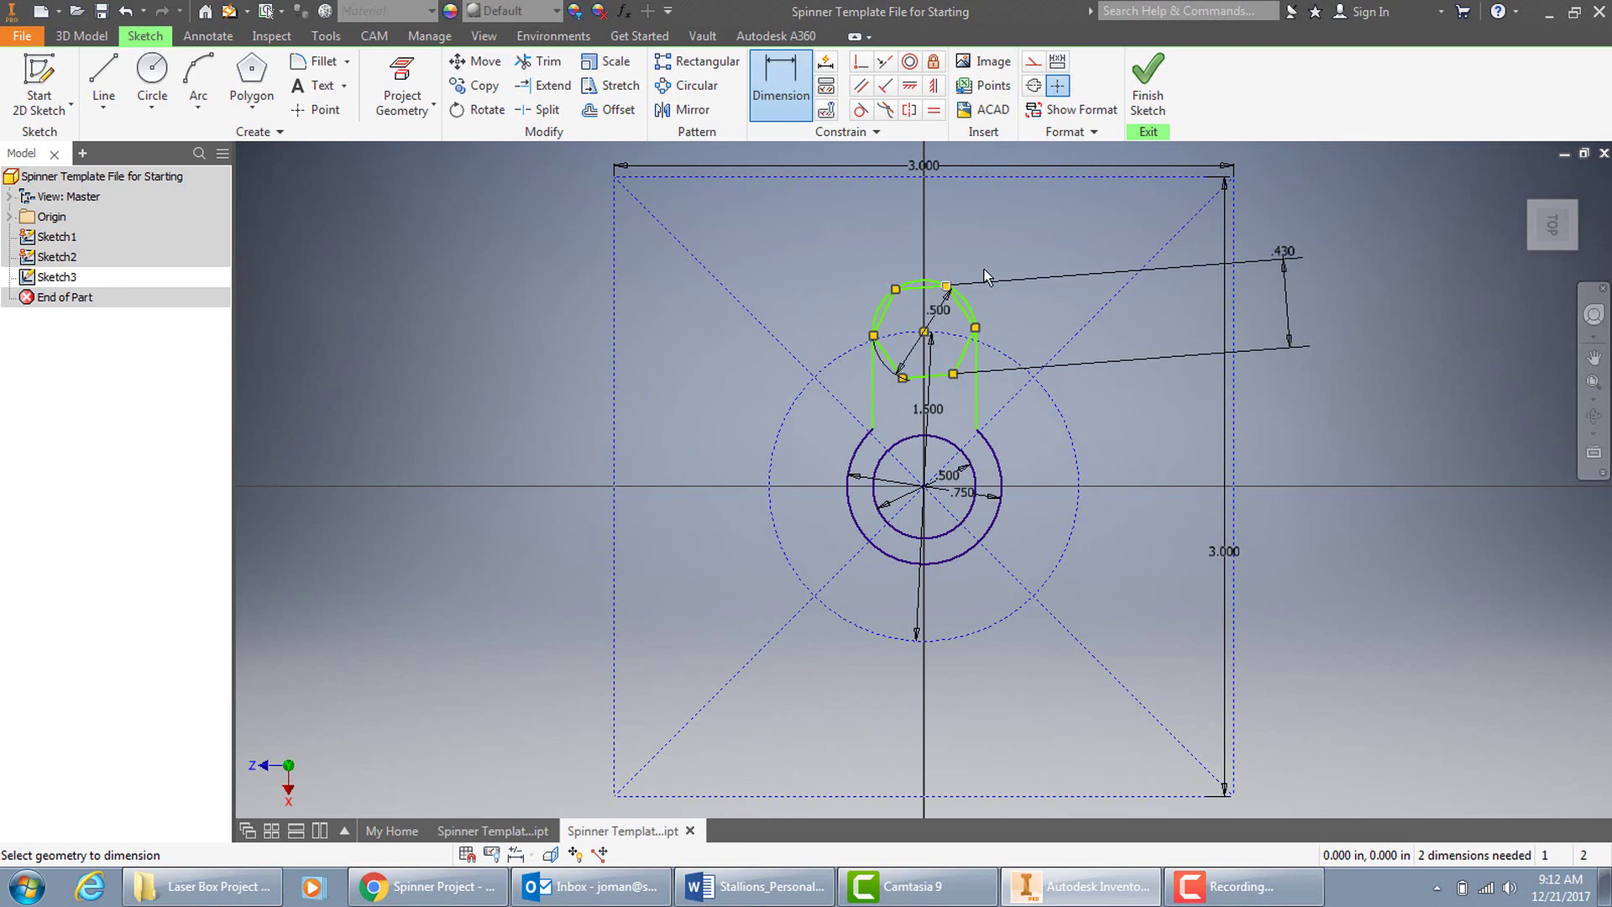
{"action": "left_click", "coordinate": [791, 97]}
{"action": "left_click", "coordinate": [921, 288]}
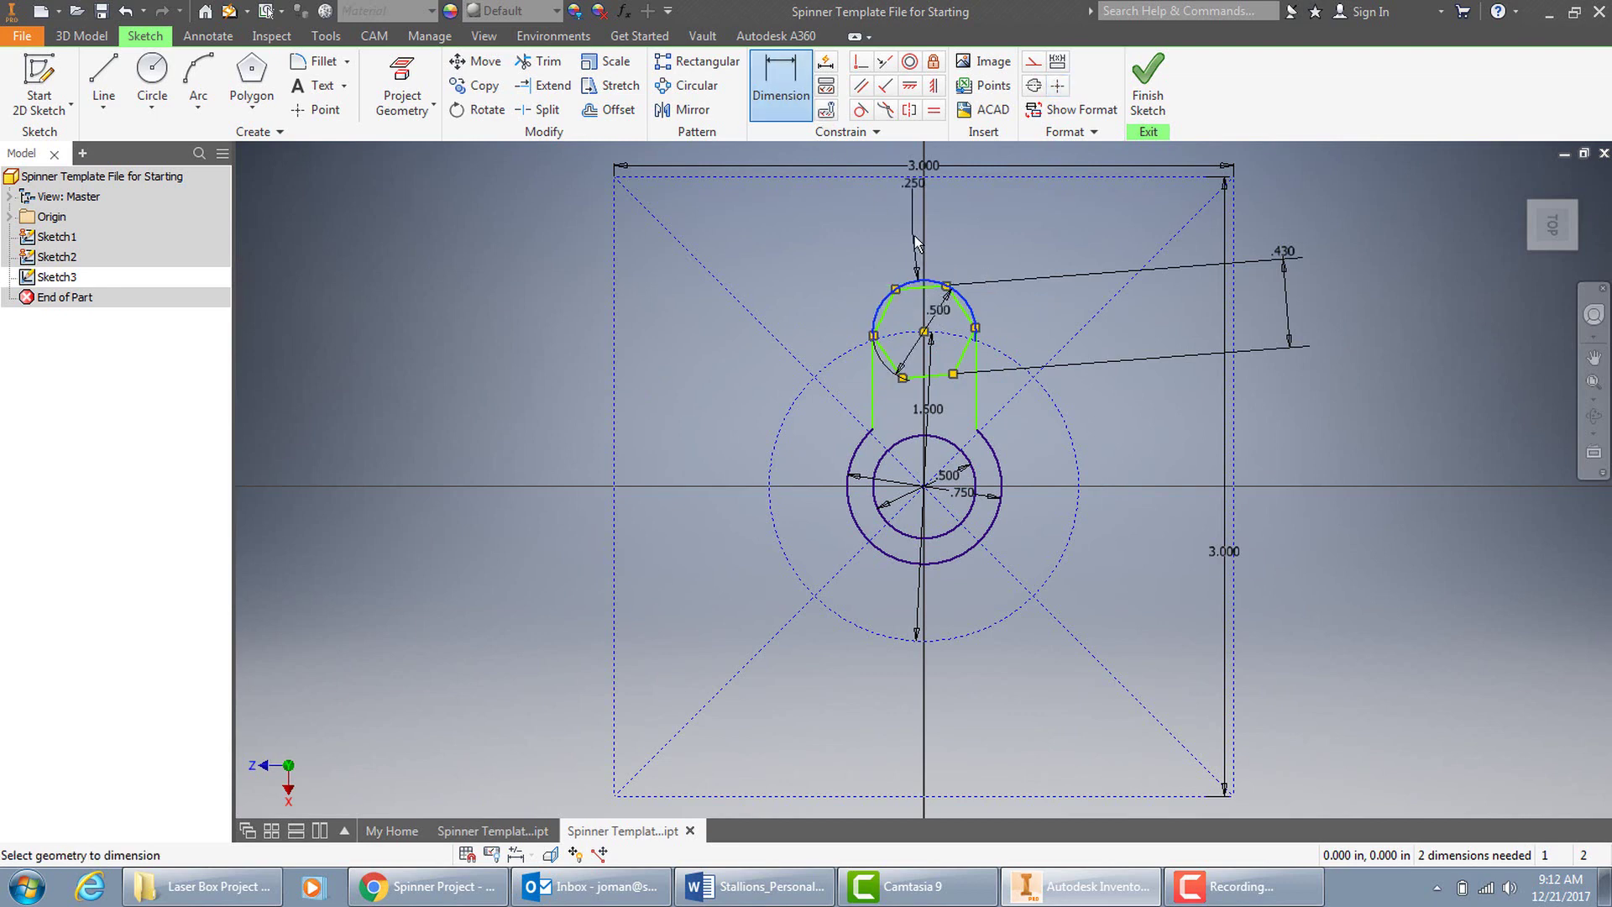
{"action": "left_click", "coordinate": [913, 251]}
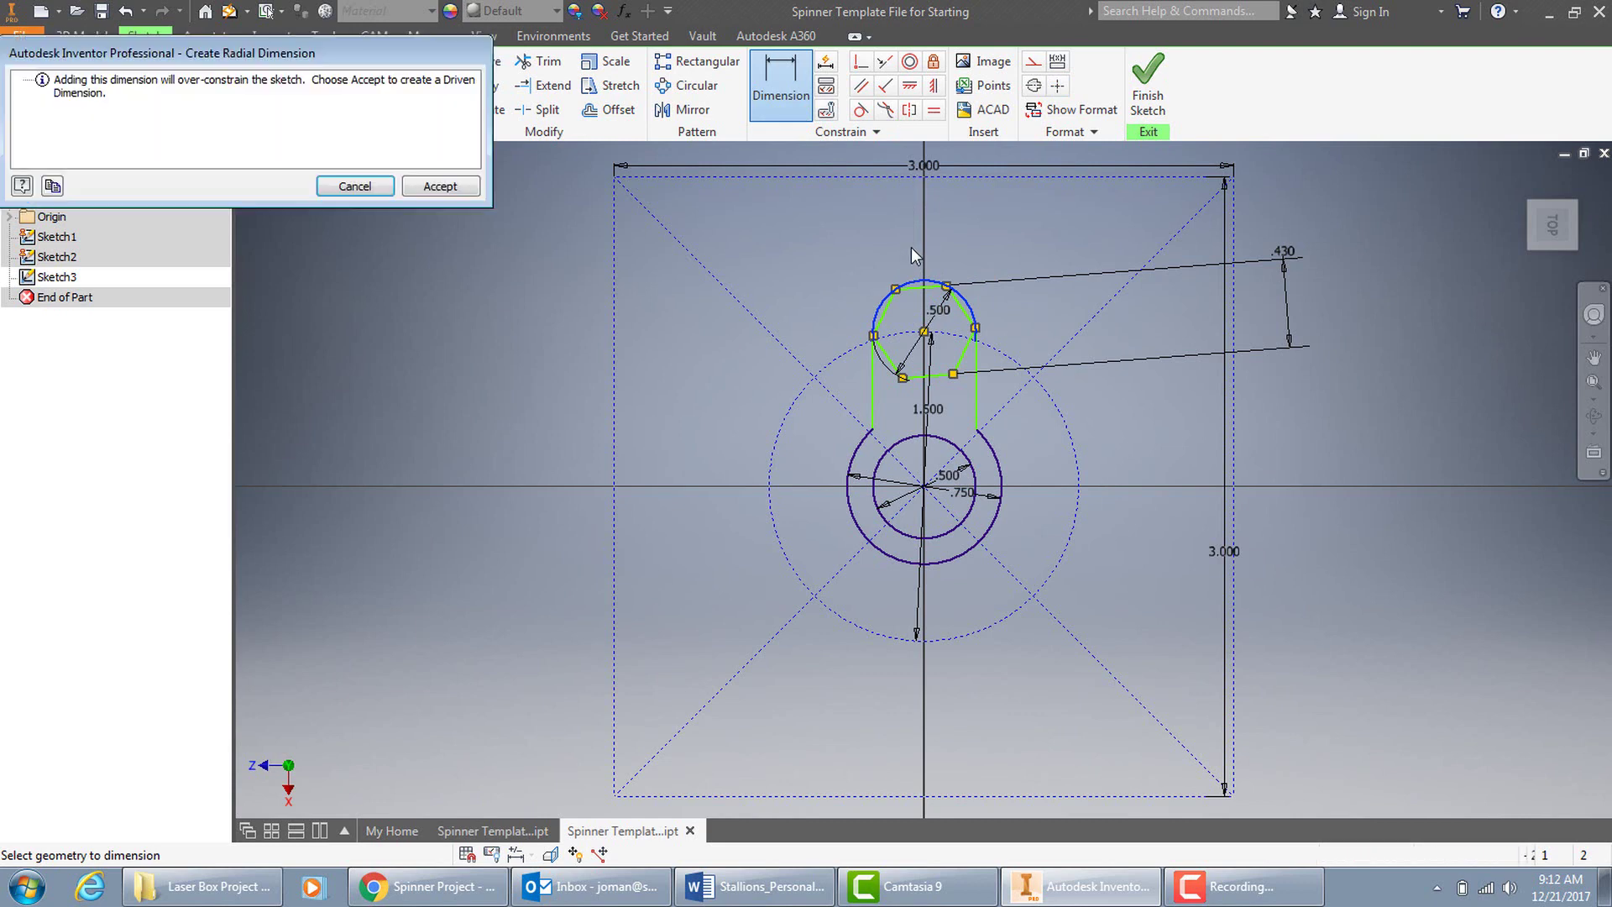
{"action": "left_click", "coordinate": [355, 186]}
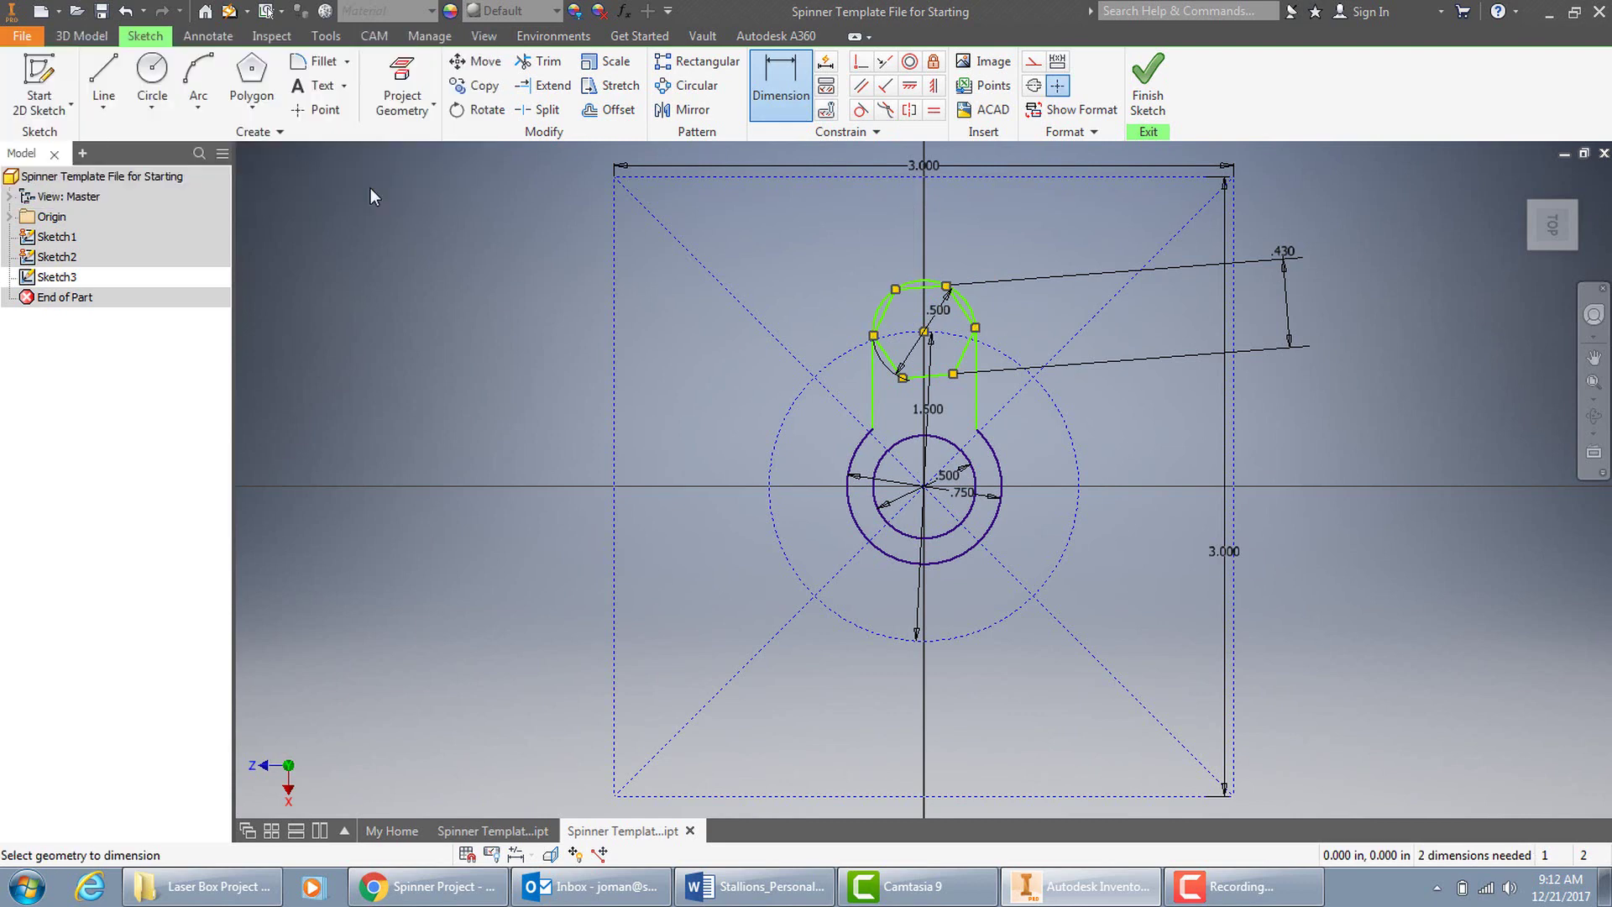
{"action": "key", "text": "Escape"}
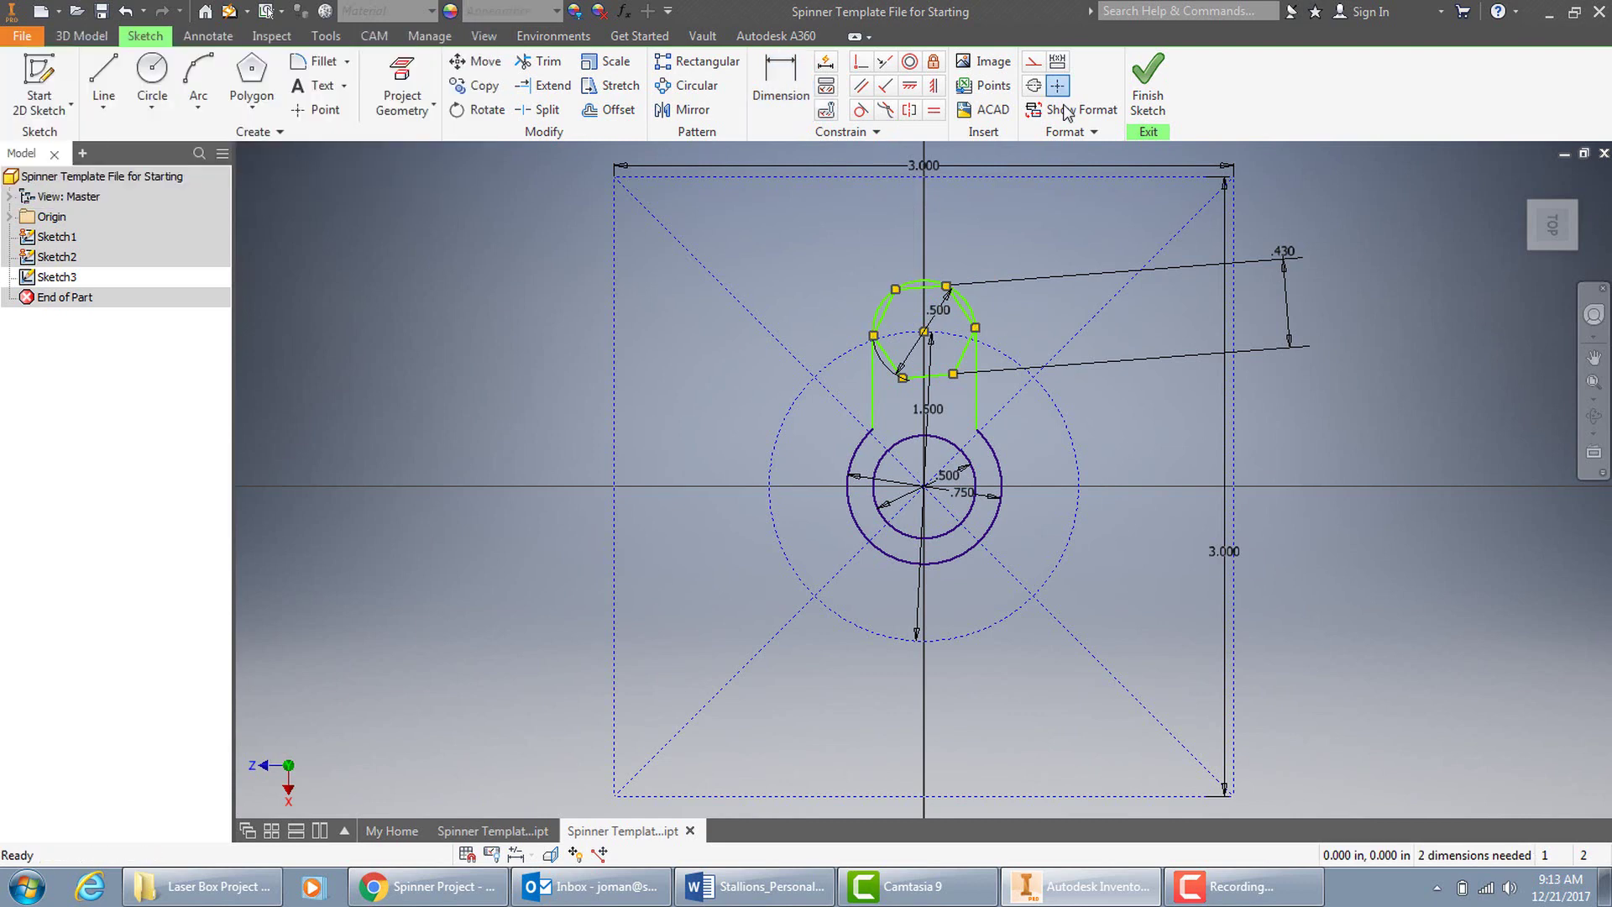
Step: Finish the sketch and extrude the hub and arm profile 0.38 in, leaving the centre hole and hexagon open
{"action": "left_click", "coordinate": [1149, 94]}
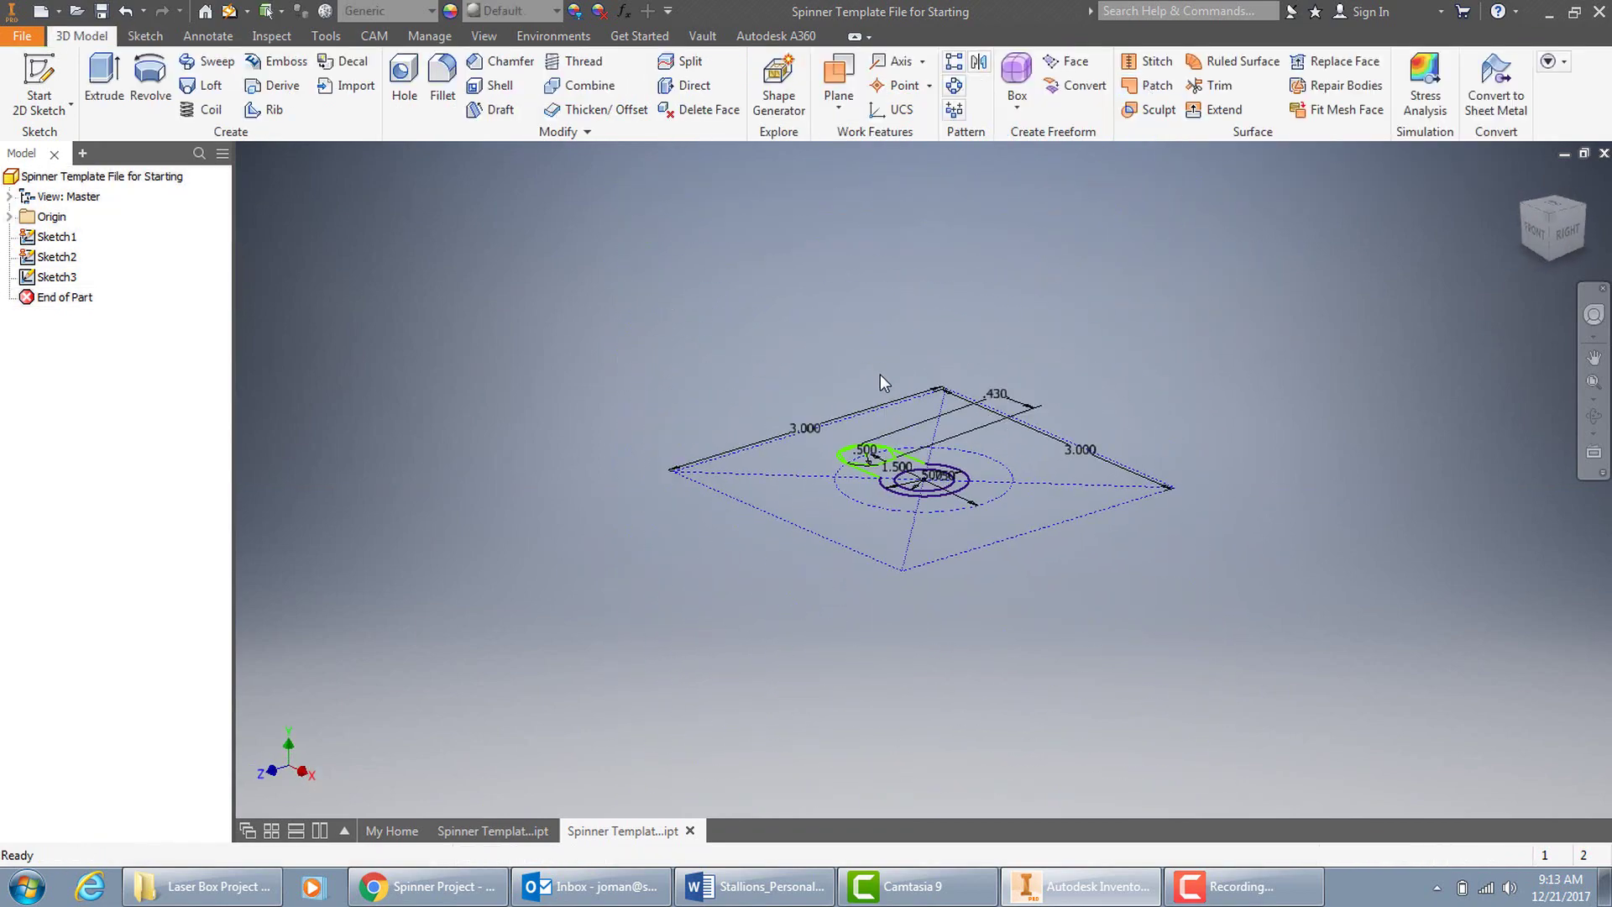
{"action": "scroll", "coordinate": [729, 381], "scroll_direction": "up", "scroll_amount": 5}
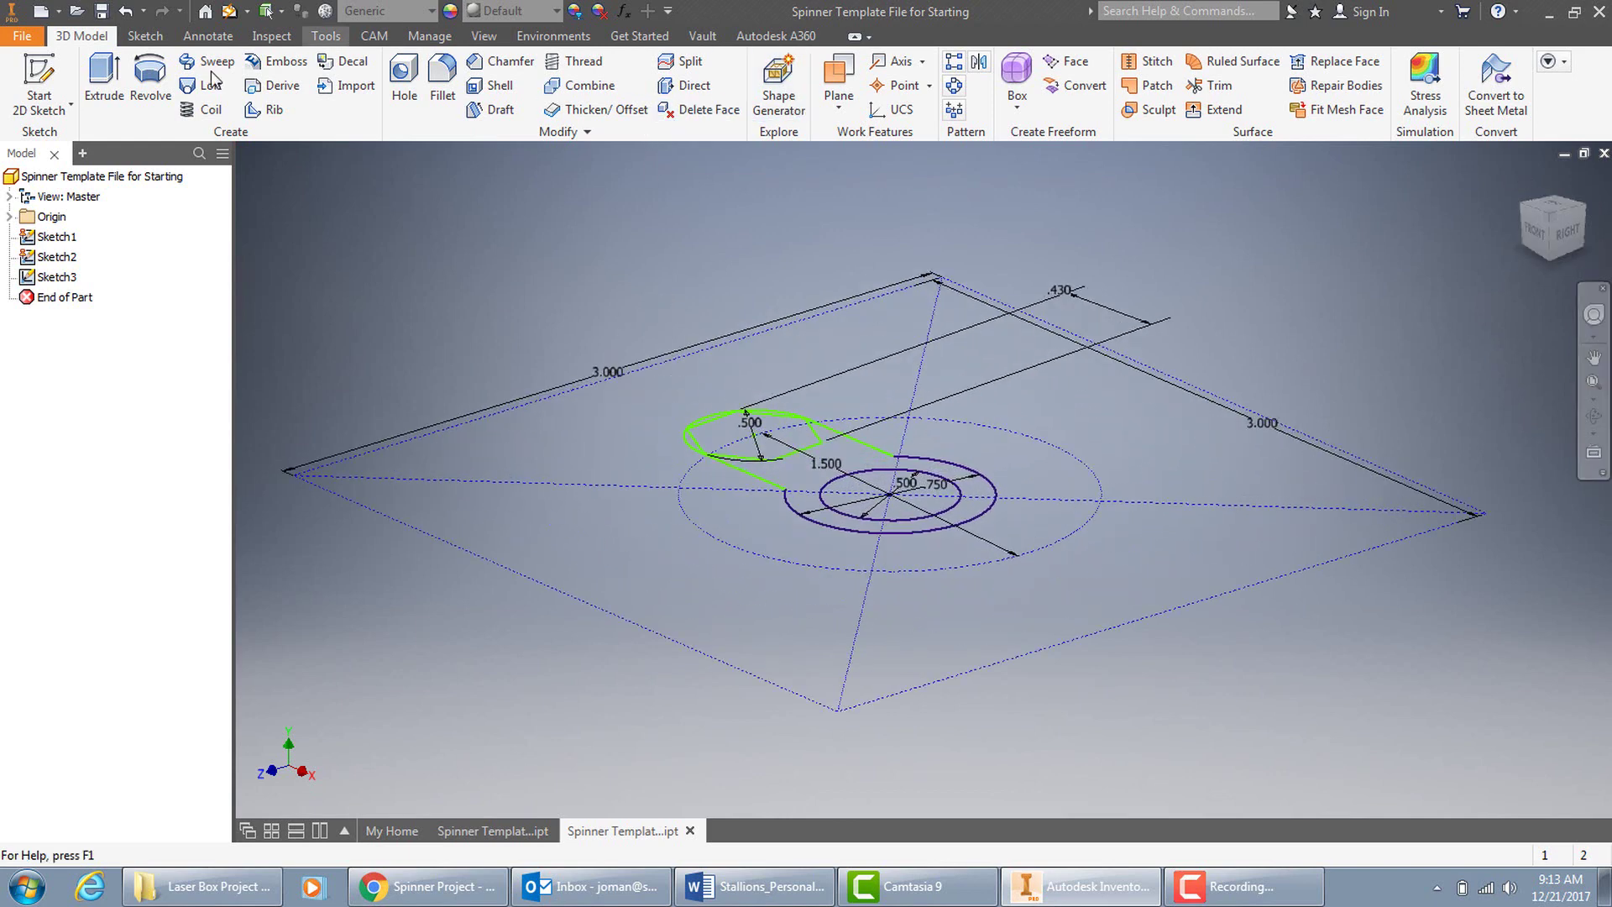
{"action": "left_click", "coordinate": [104, 81]}
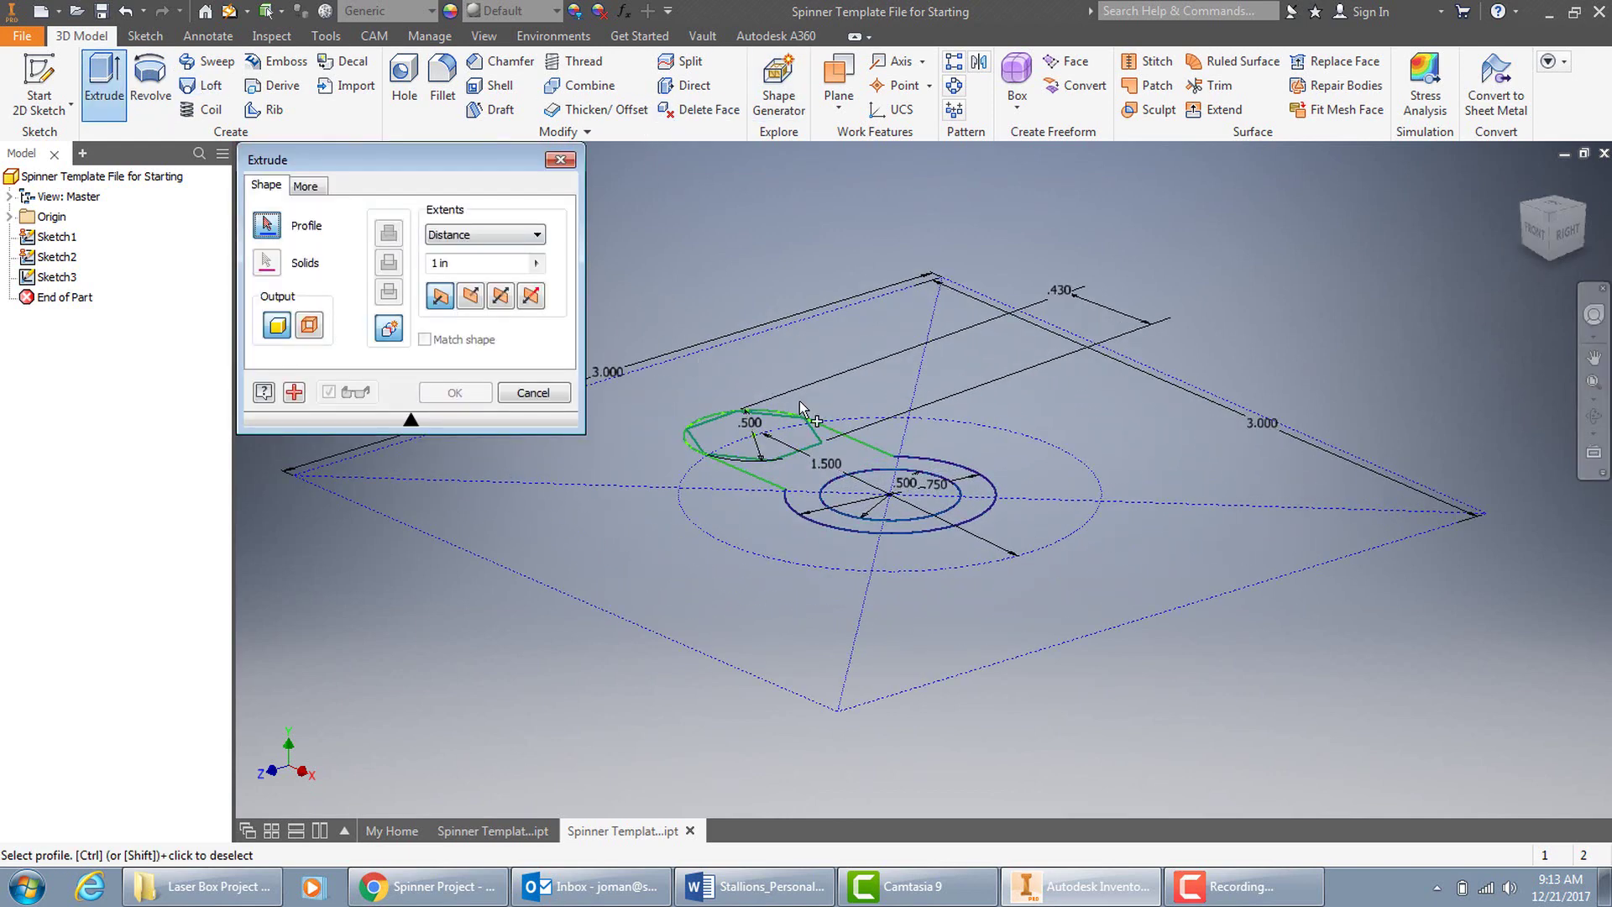
{"action": "left_click", "coordinate": [794, 470]}
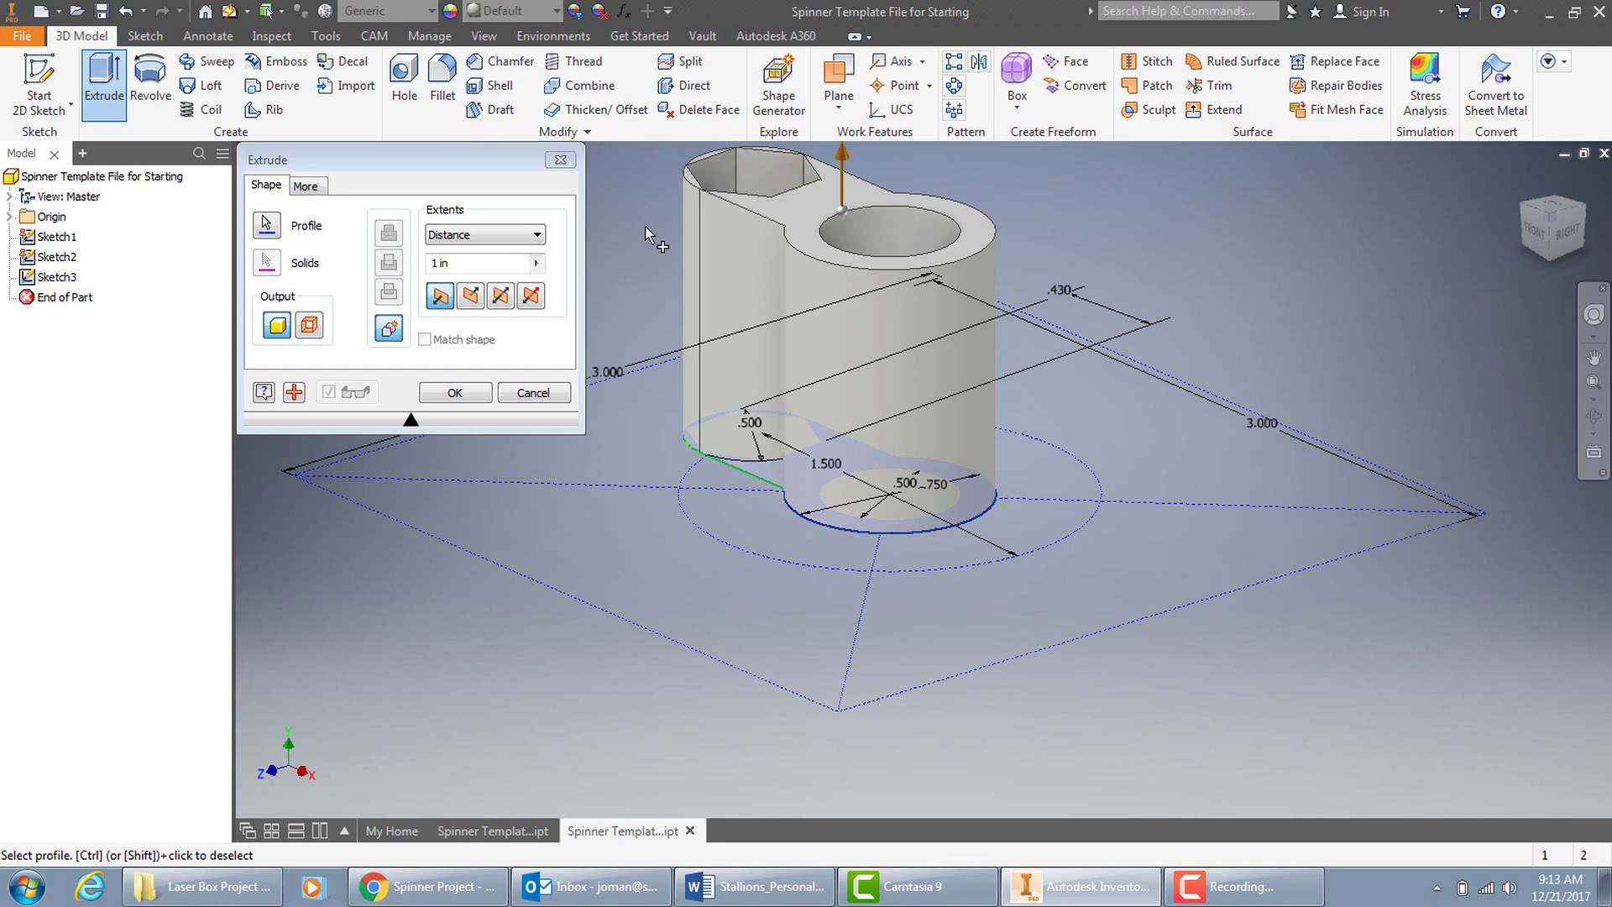
{"action": "double_click", "coordinate": [471, 263]}
{"action": "type", "text": ".3"}
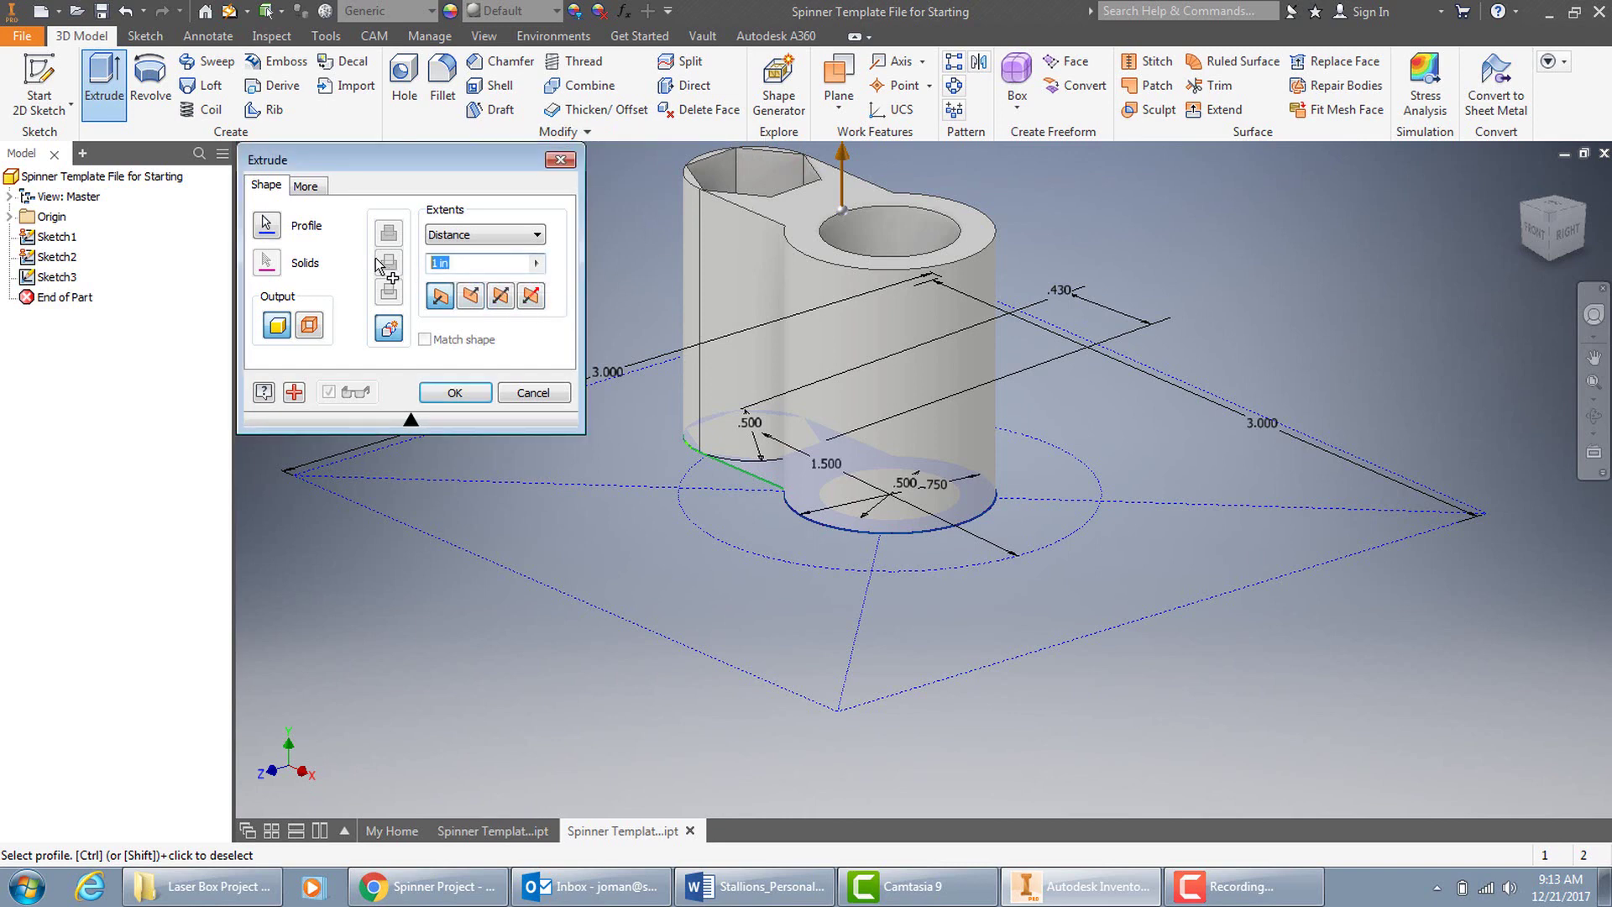
{"action": "type", "text": "8"}
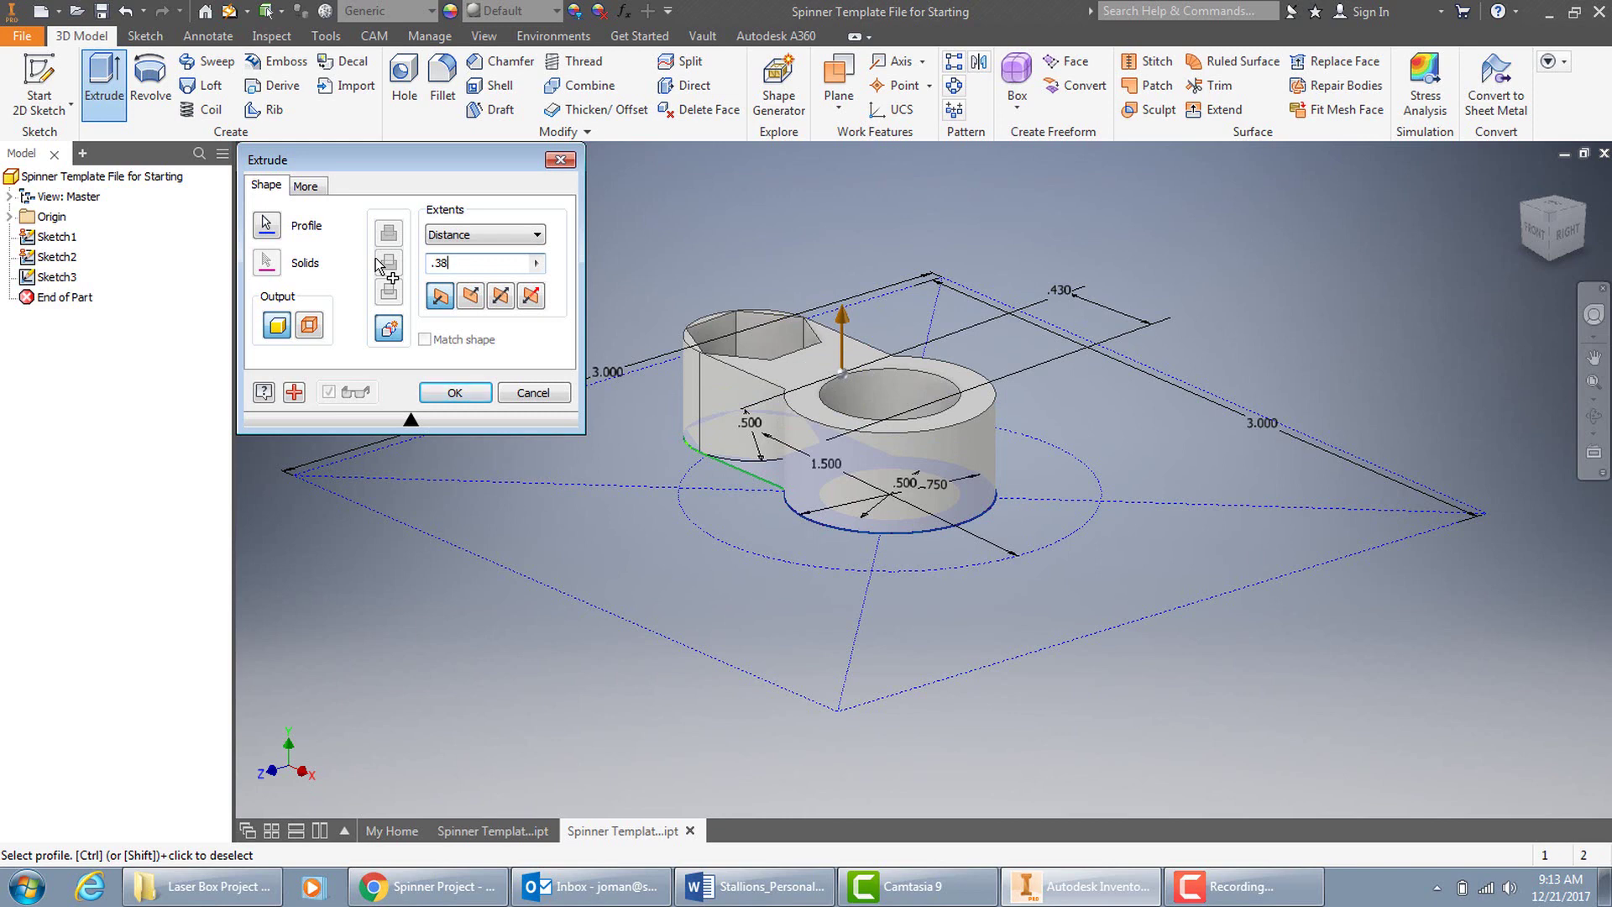
{"action": "key", "text": "Return"}
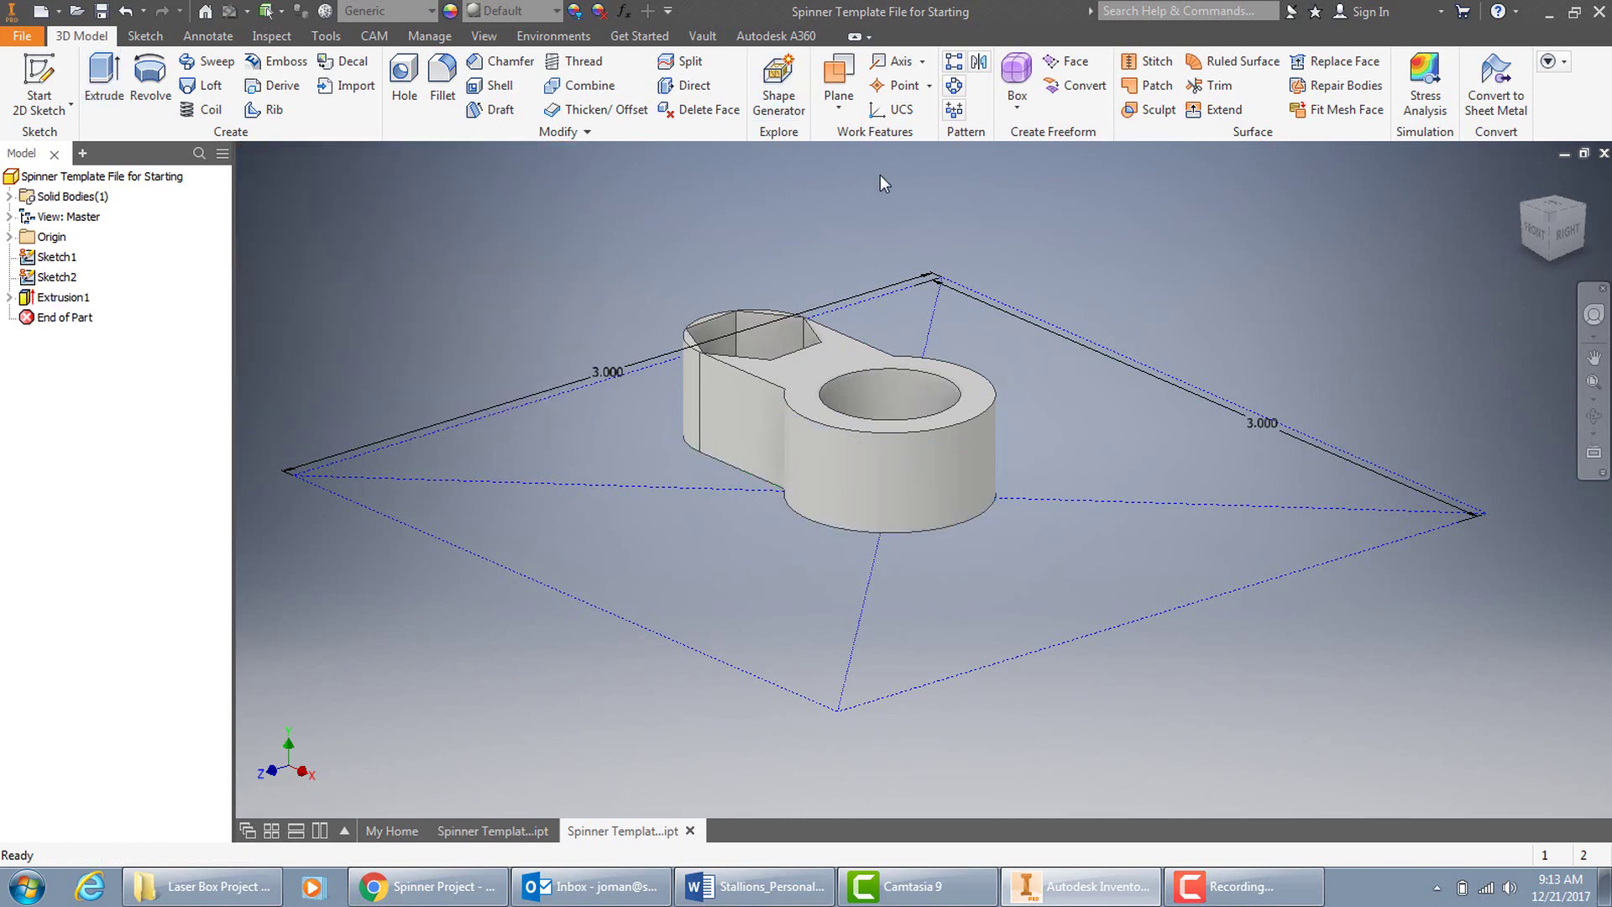
Step: Create a circular pattern of the extruded arm around the centre hole's axis with 6 occurrences over 360 degrees
{"action": "left_click", "coordinate": [954, 86]}
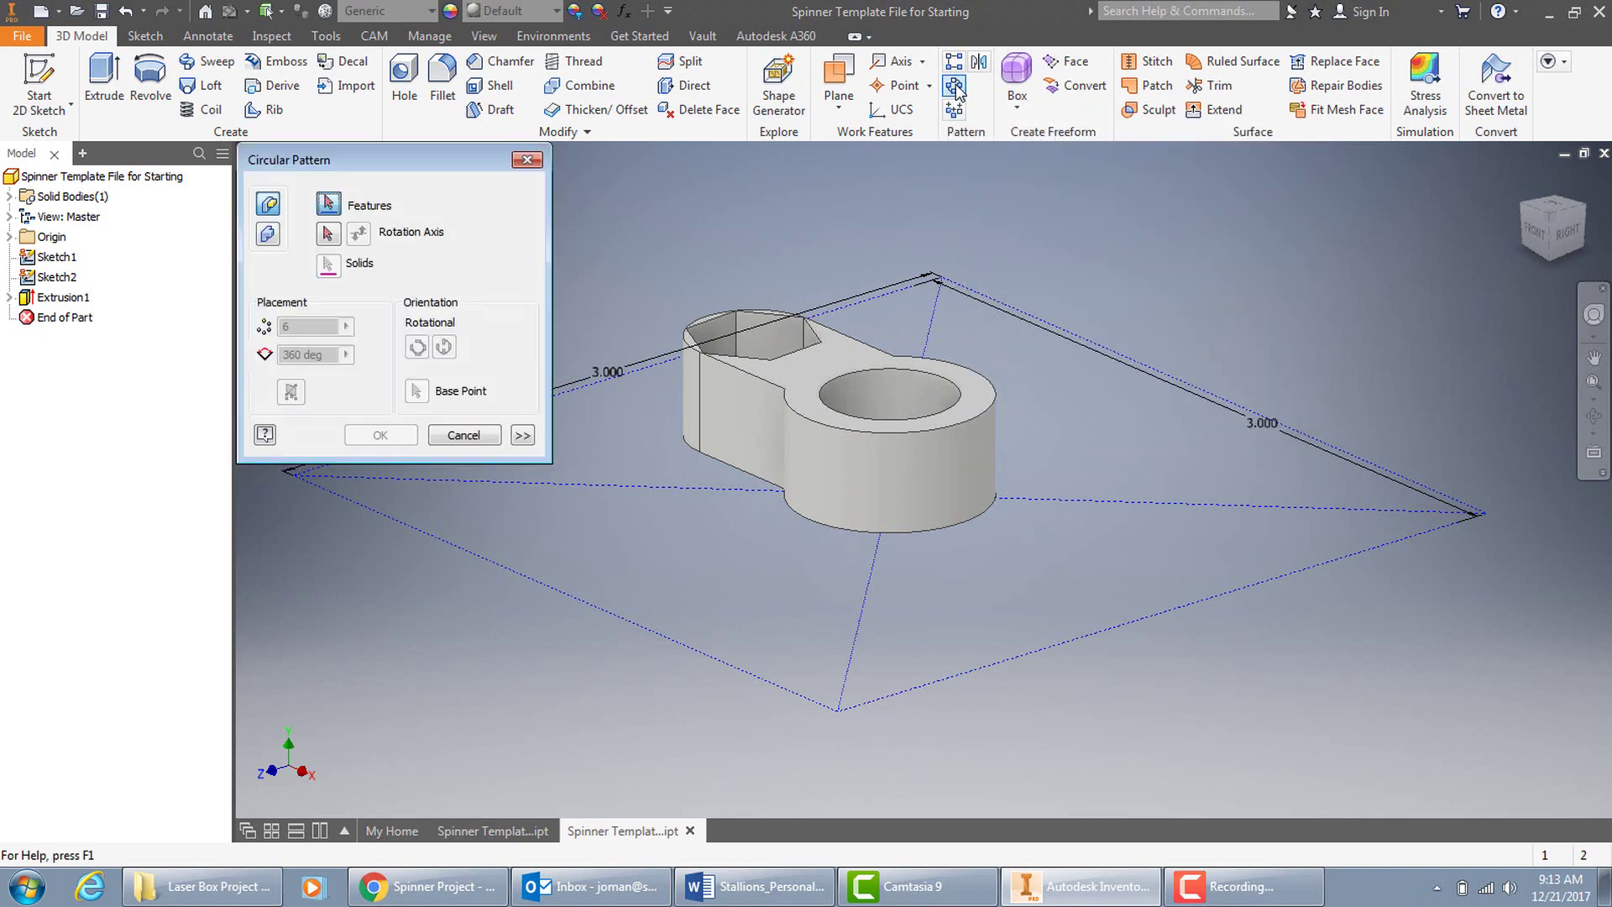
{"action": "left_click", "coordinate": [958, 388]}
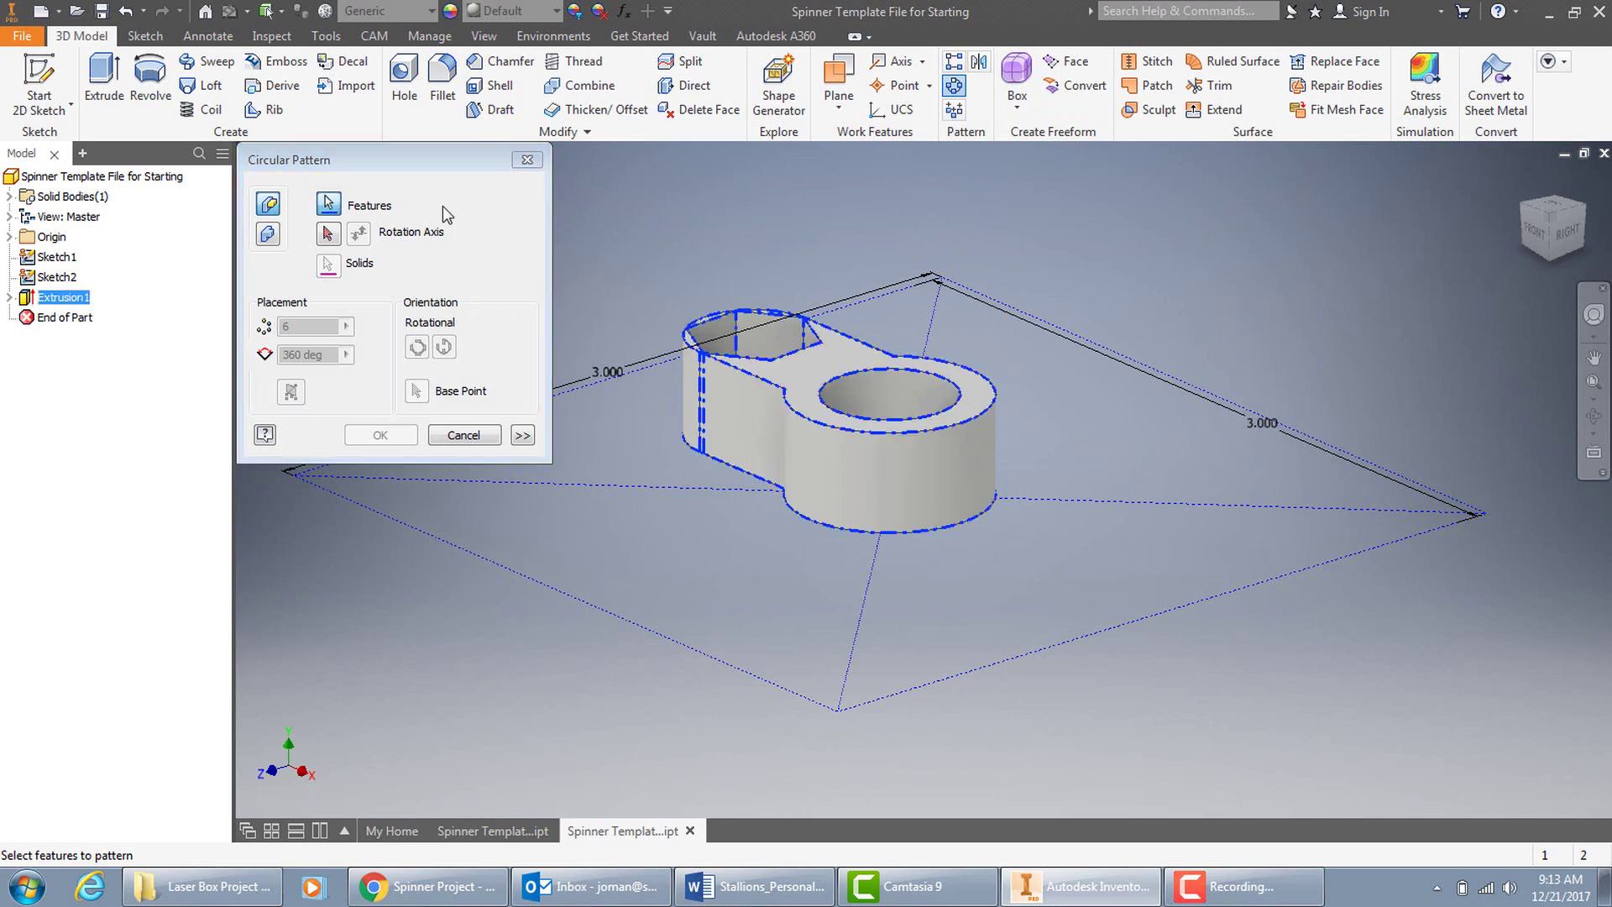
{"action": "left_click", "coordinate": [329, 234]}
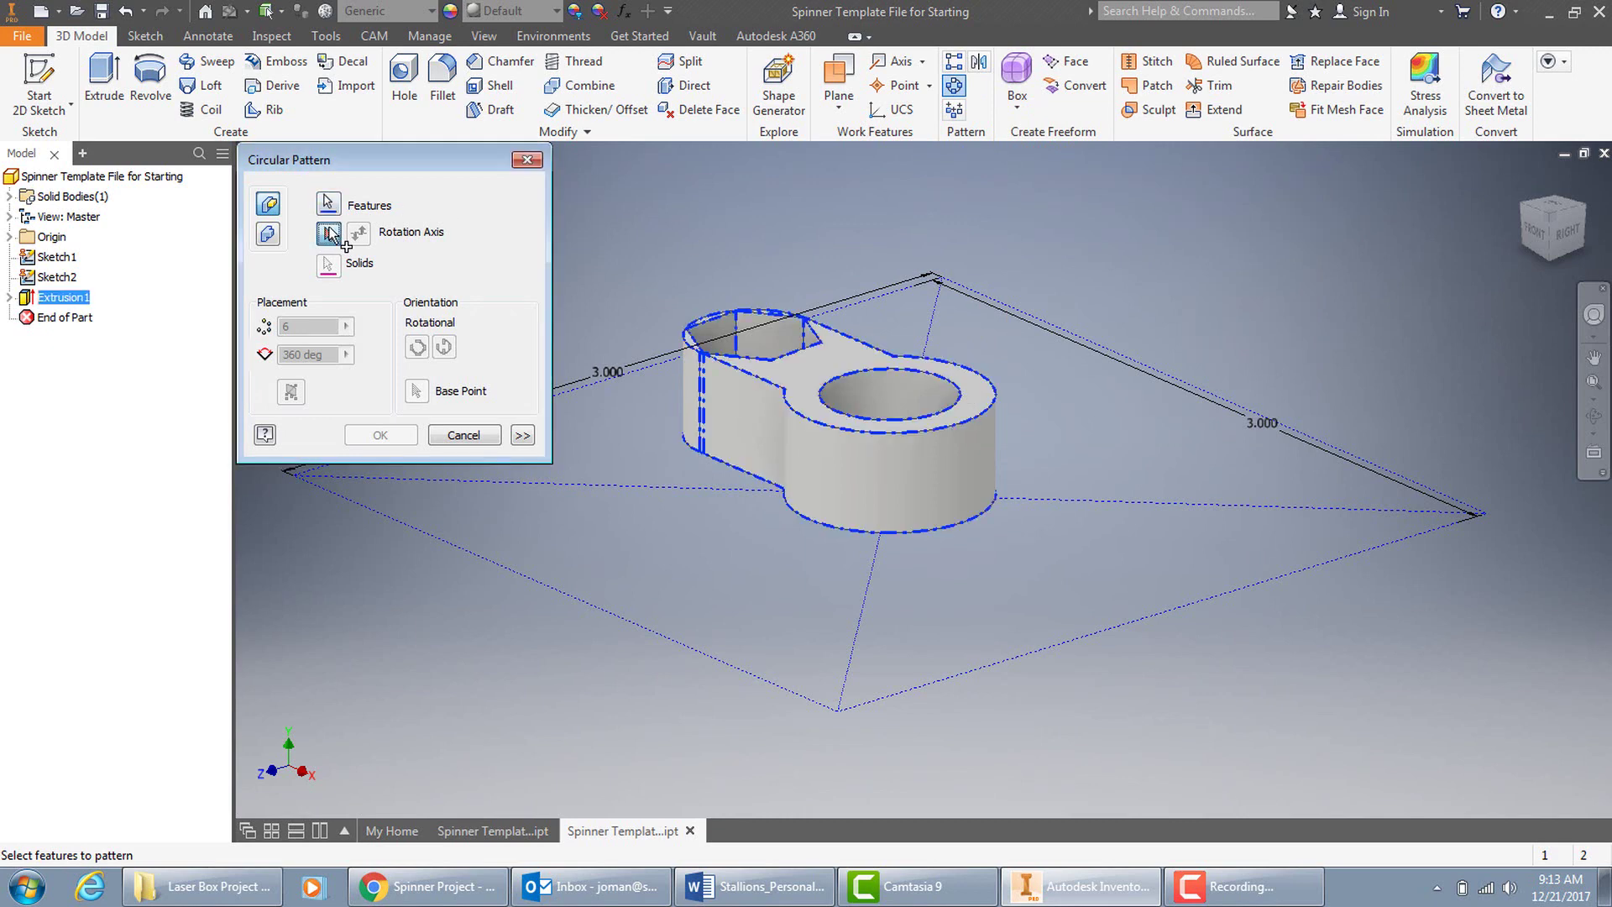
{"action": "left_click", "coordinate": [899, 372]}
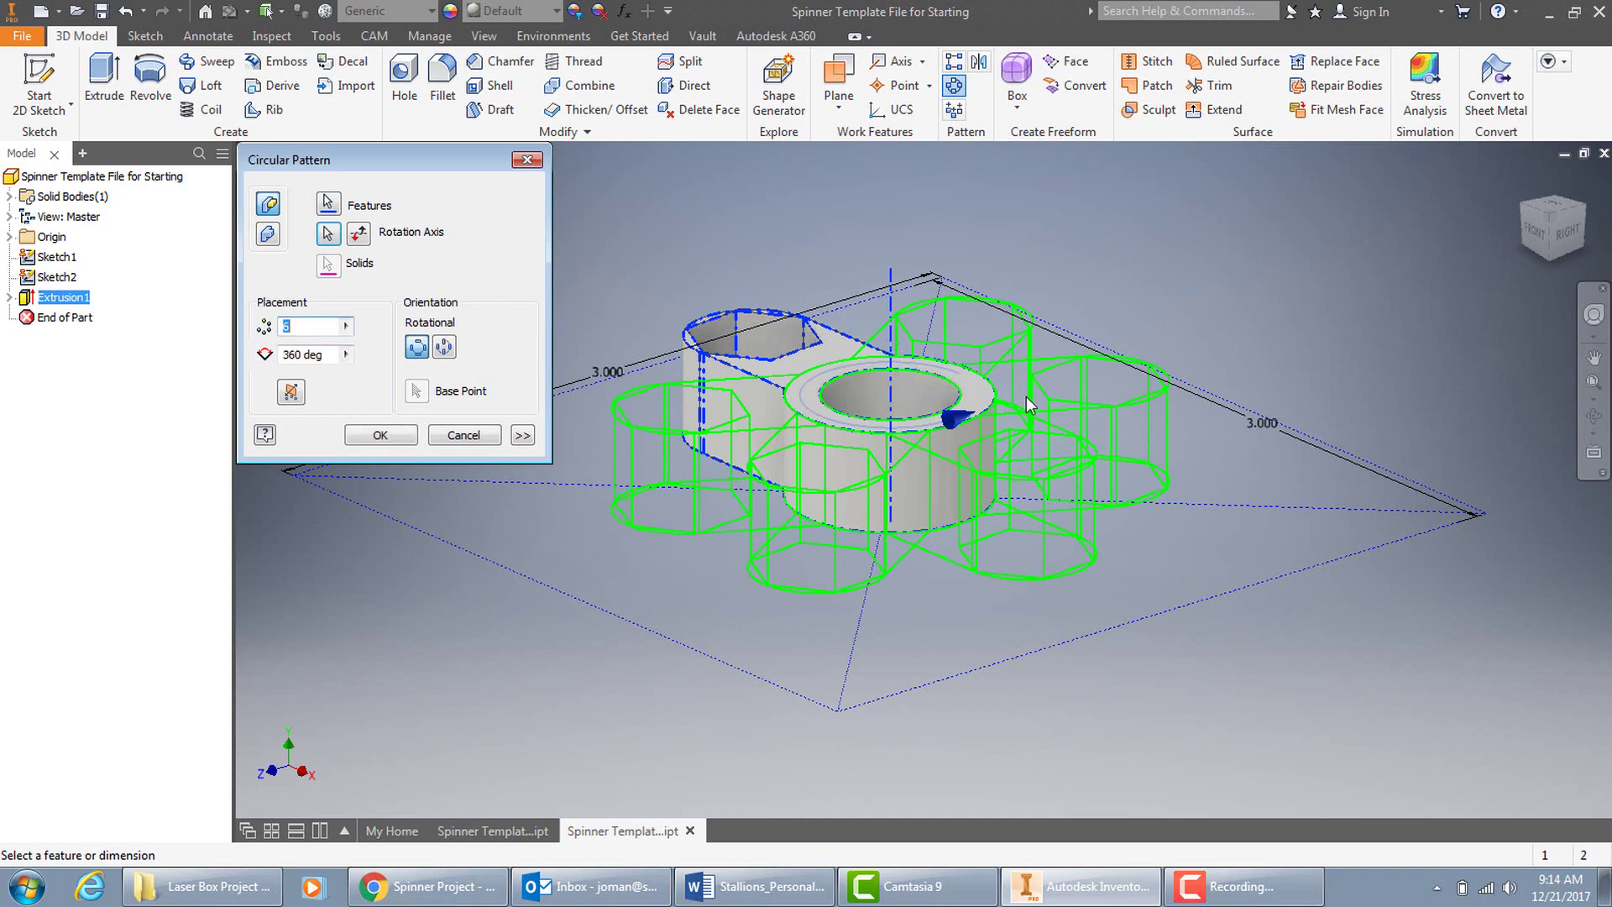
{"action": "left_click", "coordinate": [379, 435]}
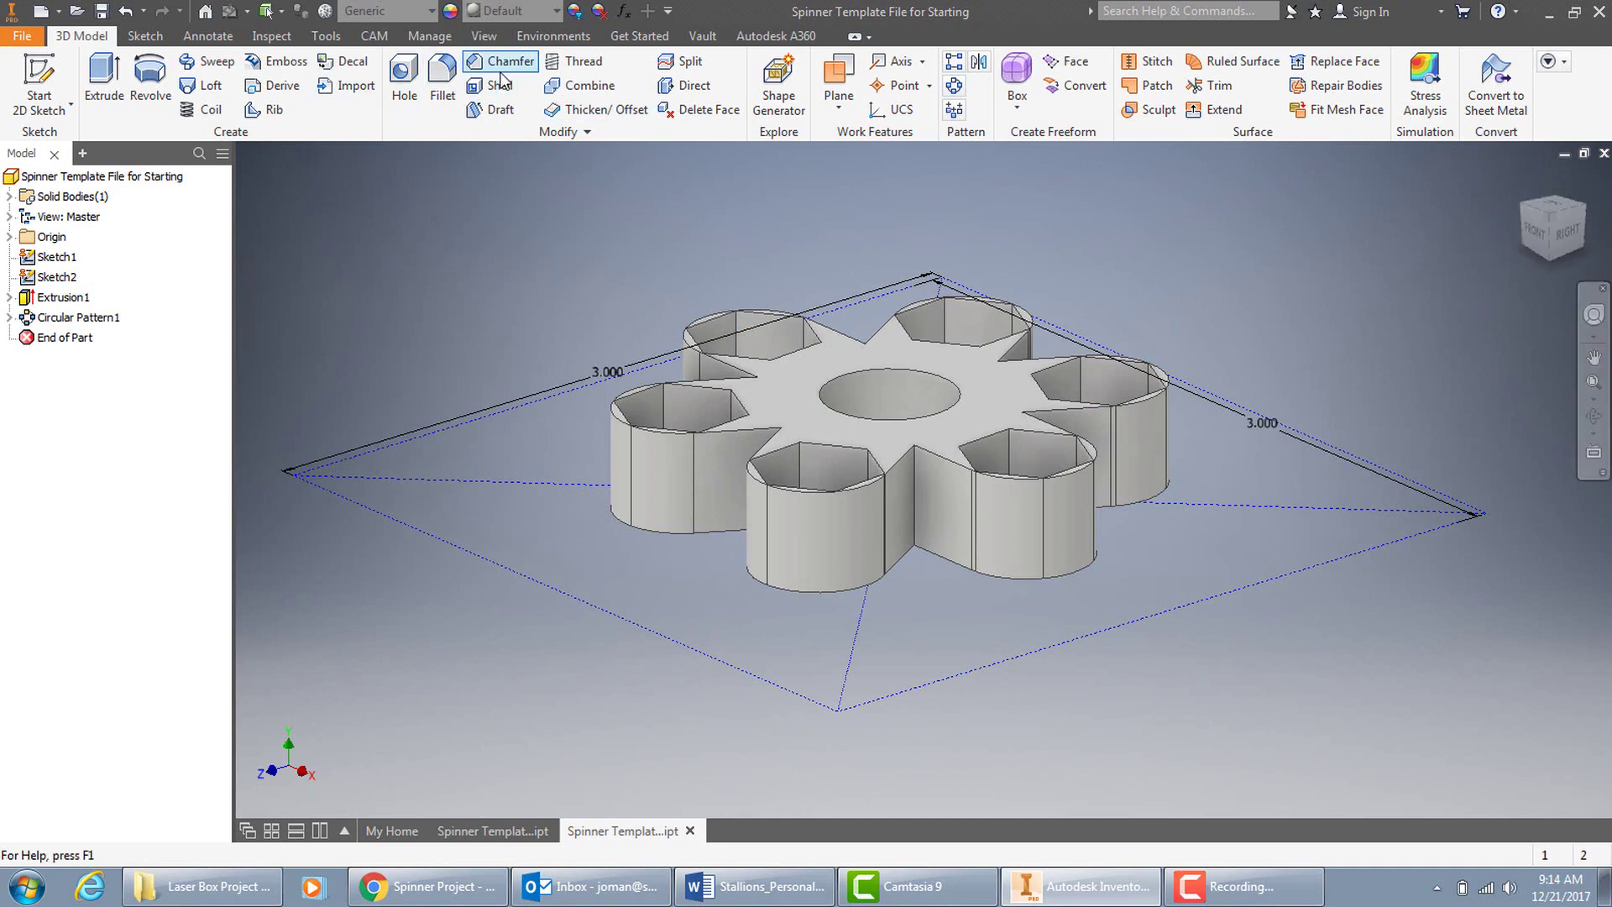
{"action": "left_click", "coordinate": [442, 77]}
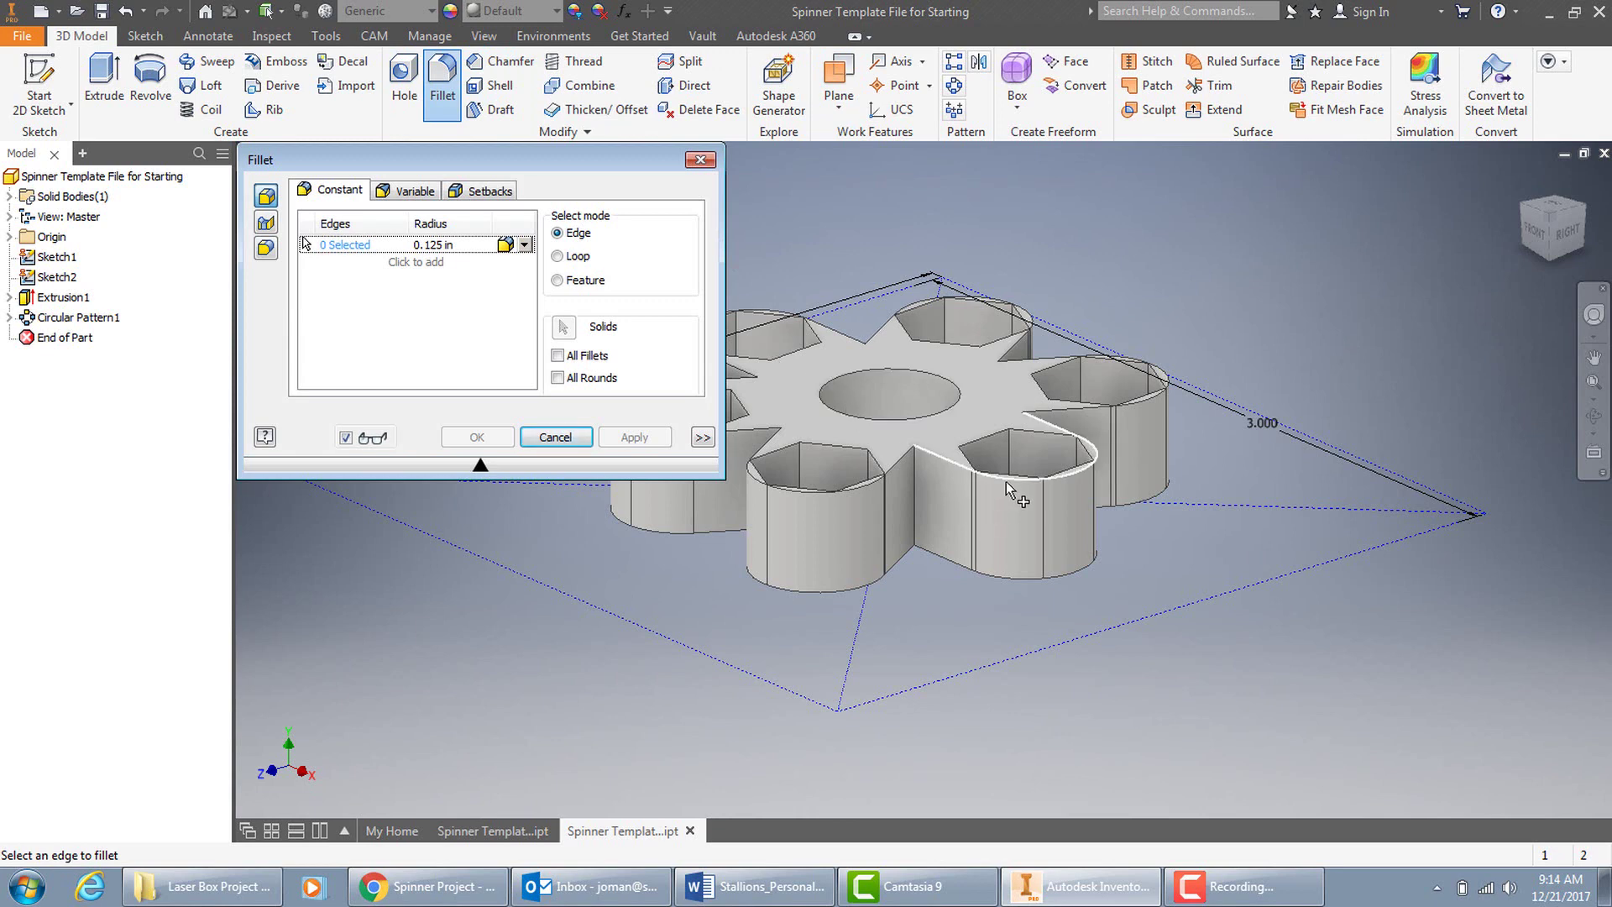
{"action": "left_click", "coordinate": [555, 437]}
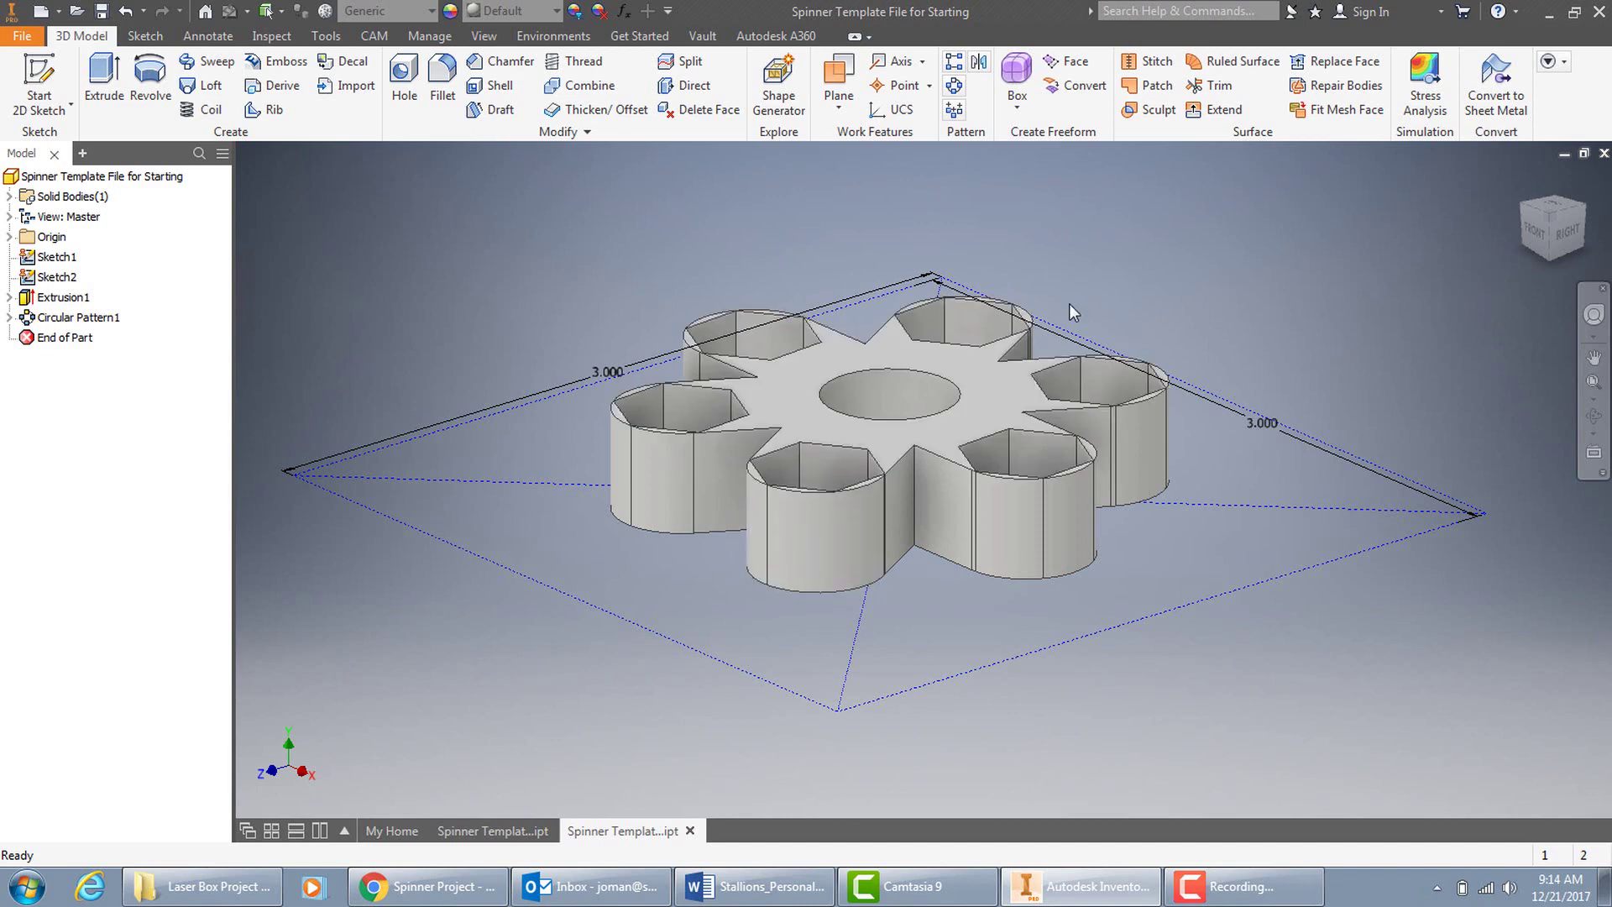
{"action": "left_click", "coordinate": [1243, 887]}
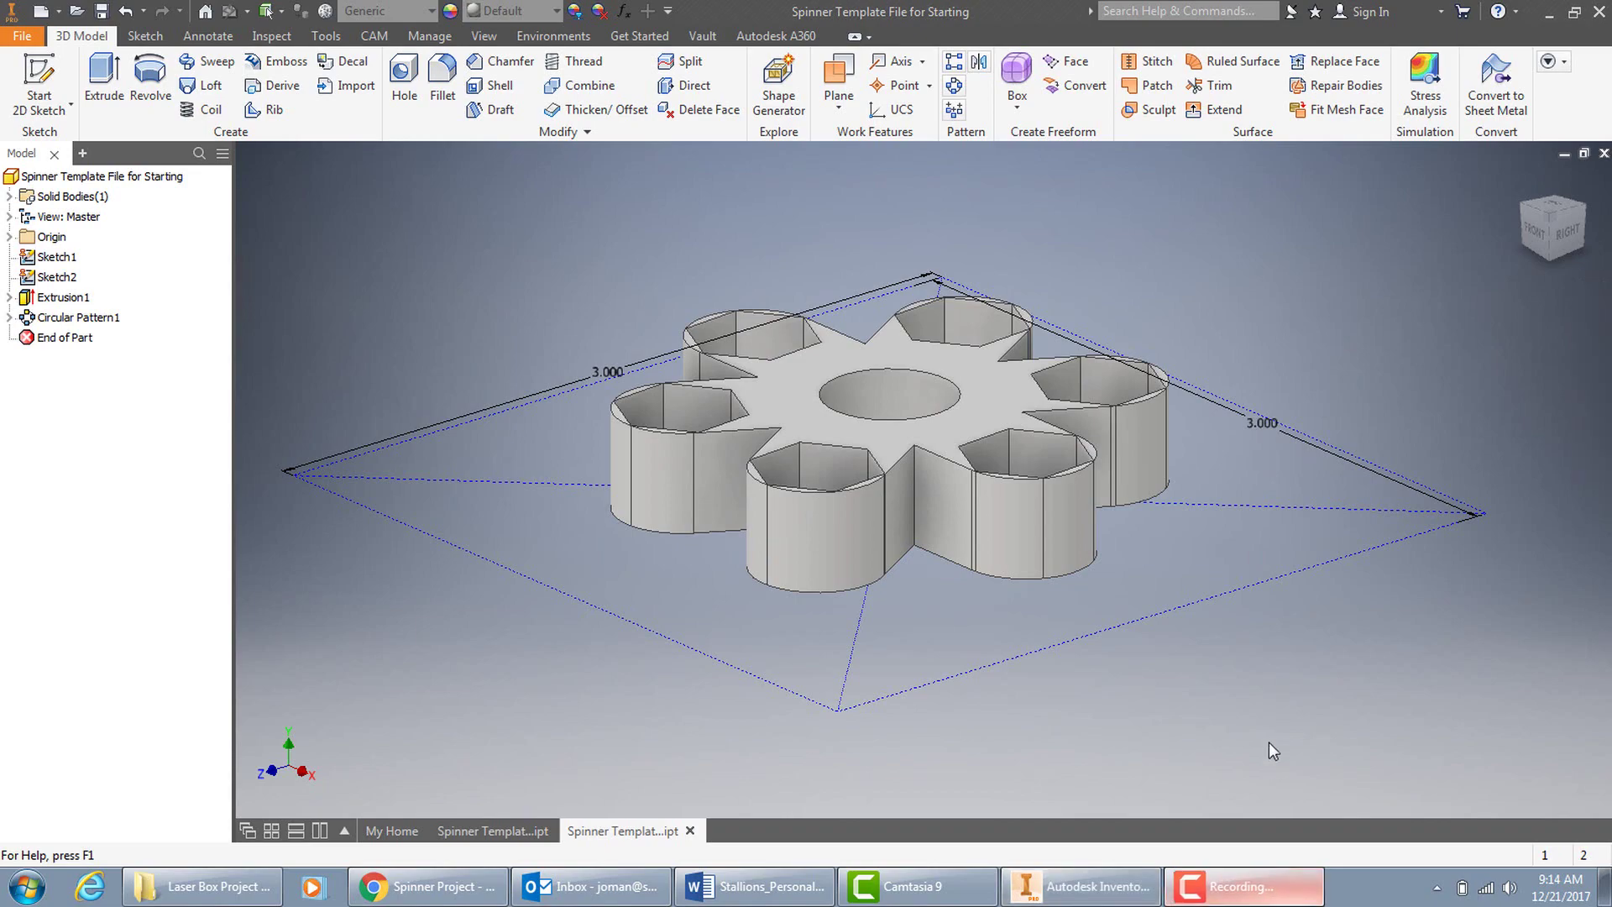
{"action": "left_click", "coordinate": [1516, 789]}
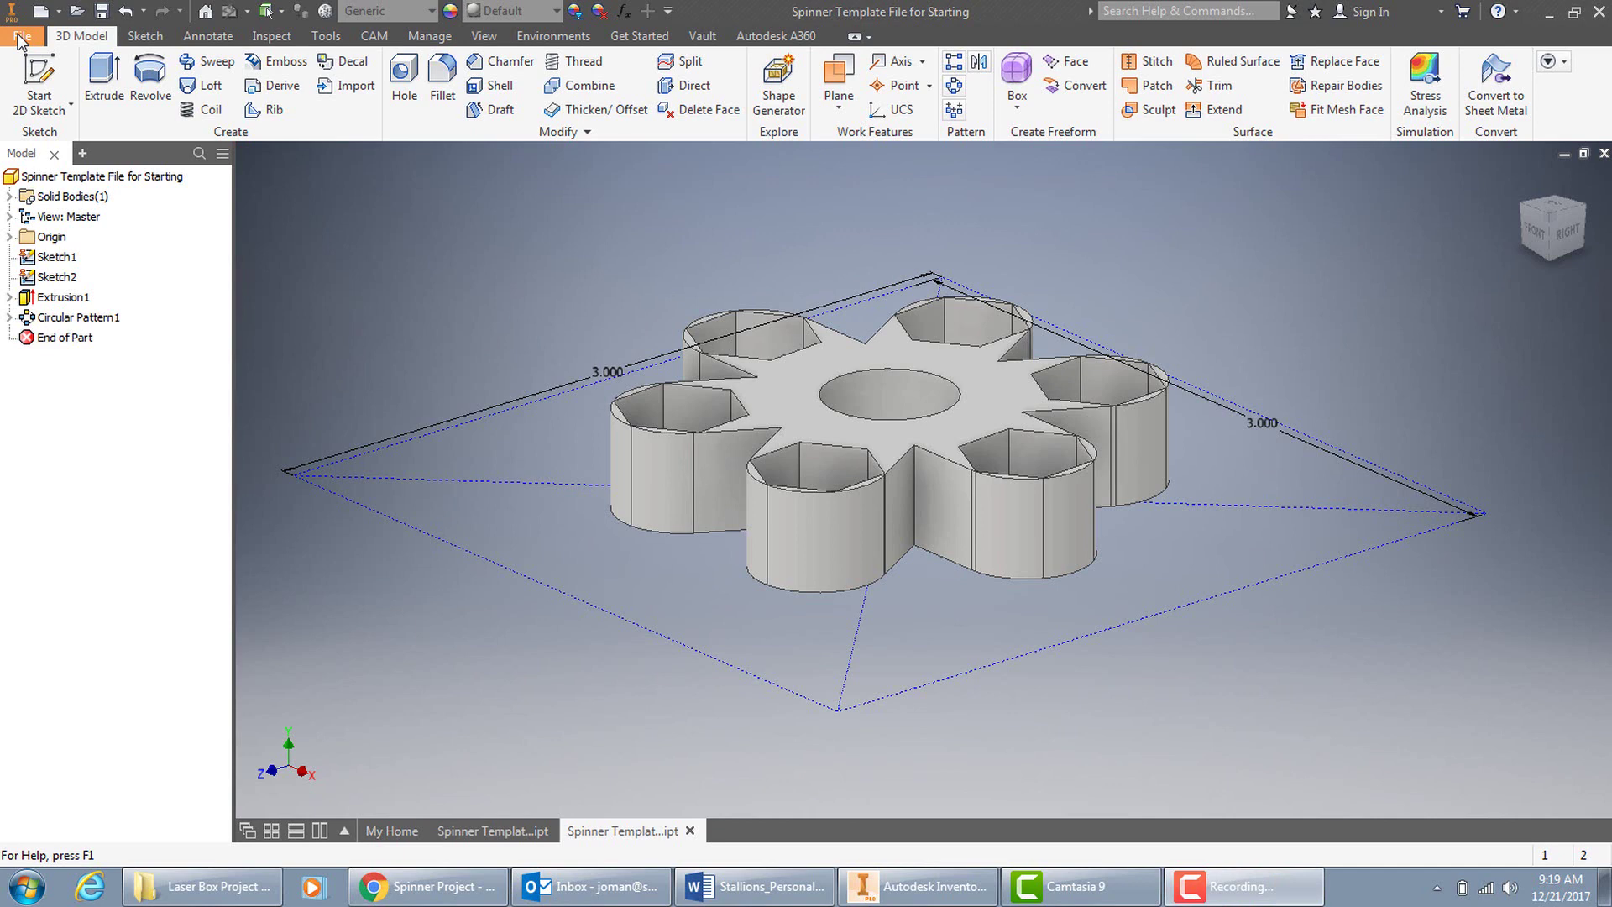
Step: Set up the spinner's STL export for the 3D print service in inches at High resolution, and accept the settings to reach saving
{"action": "left_click", "coordinate": [20, 37]}
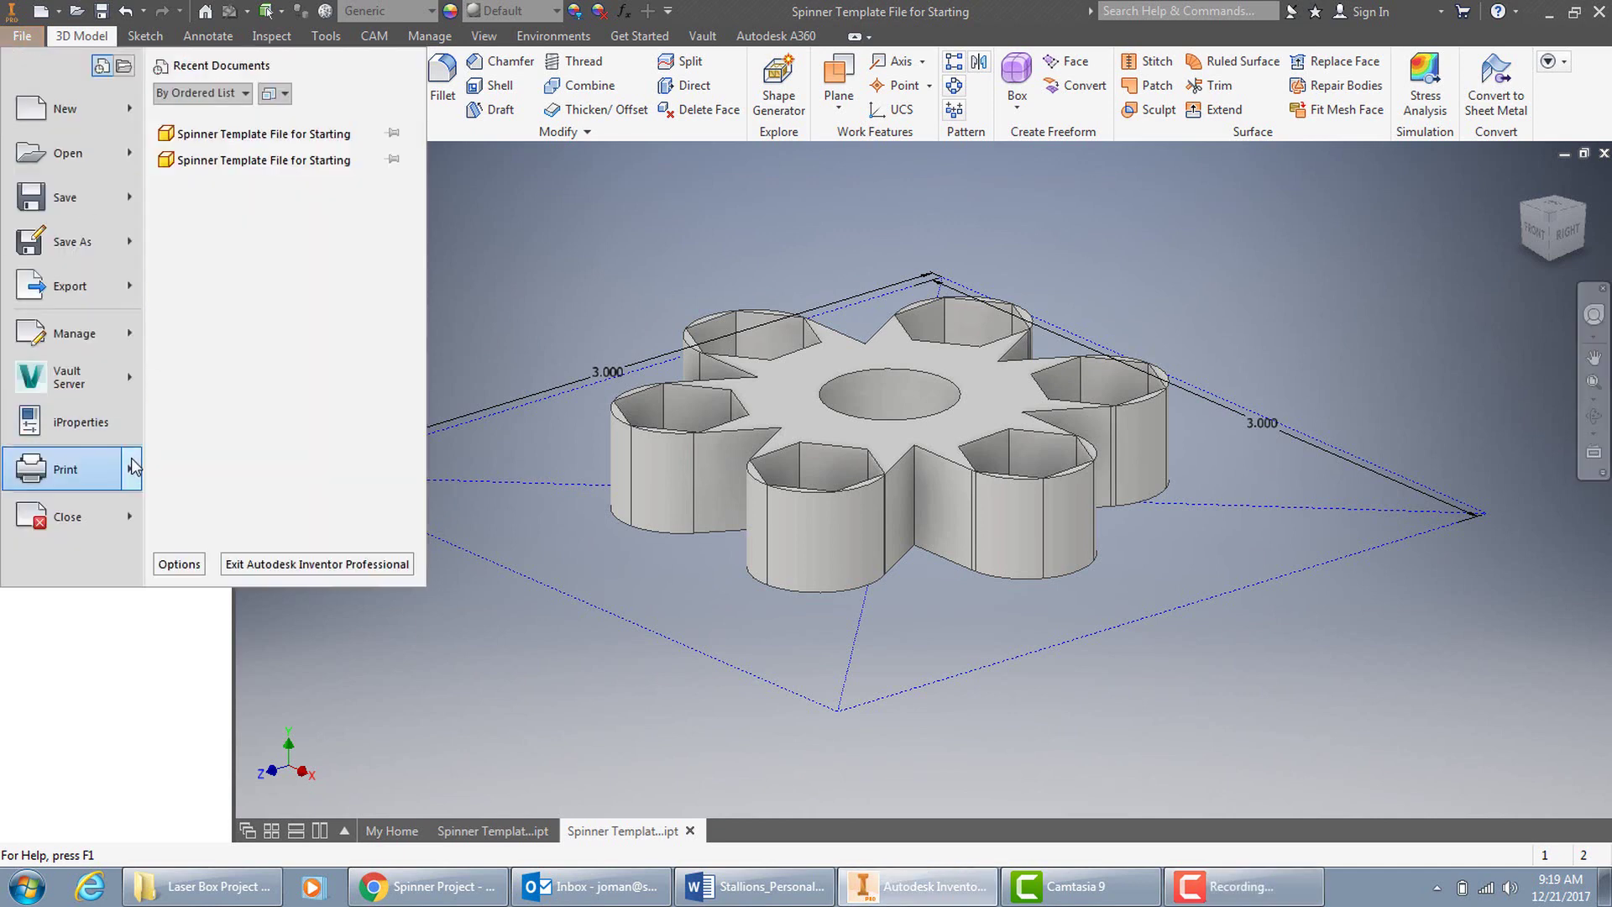
{"action": "mouse_move", "coordinate": [131, 473]}
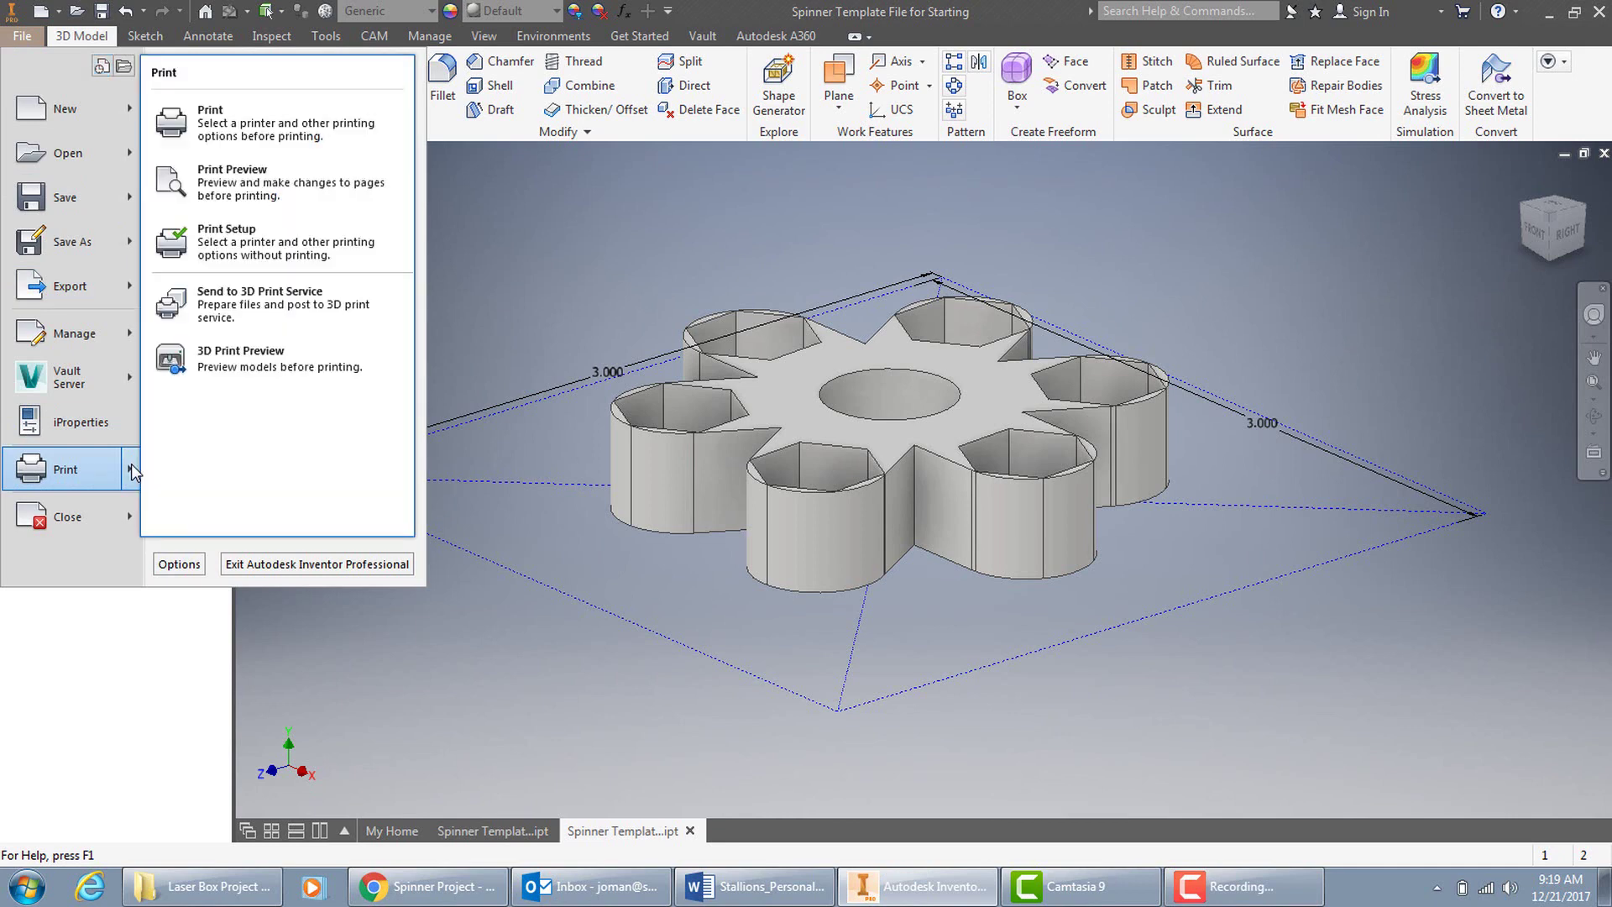
{"action": "left_click", "coordinate": [216, 315]}
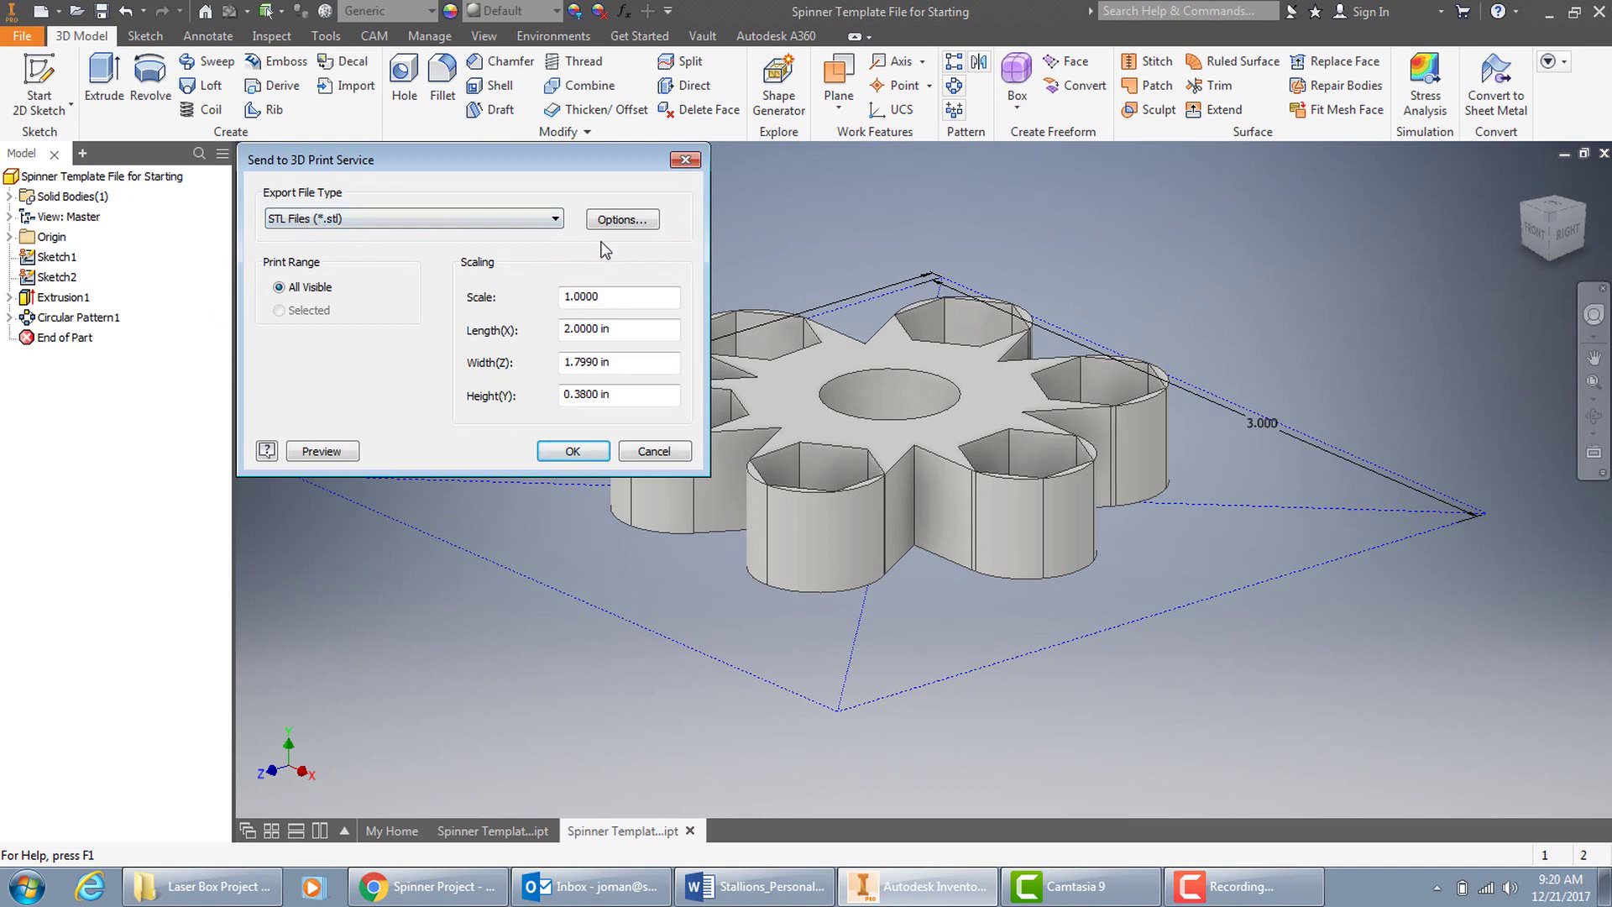
{"action": "left_click", "coordinate": [634, 221]}
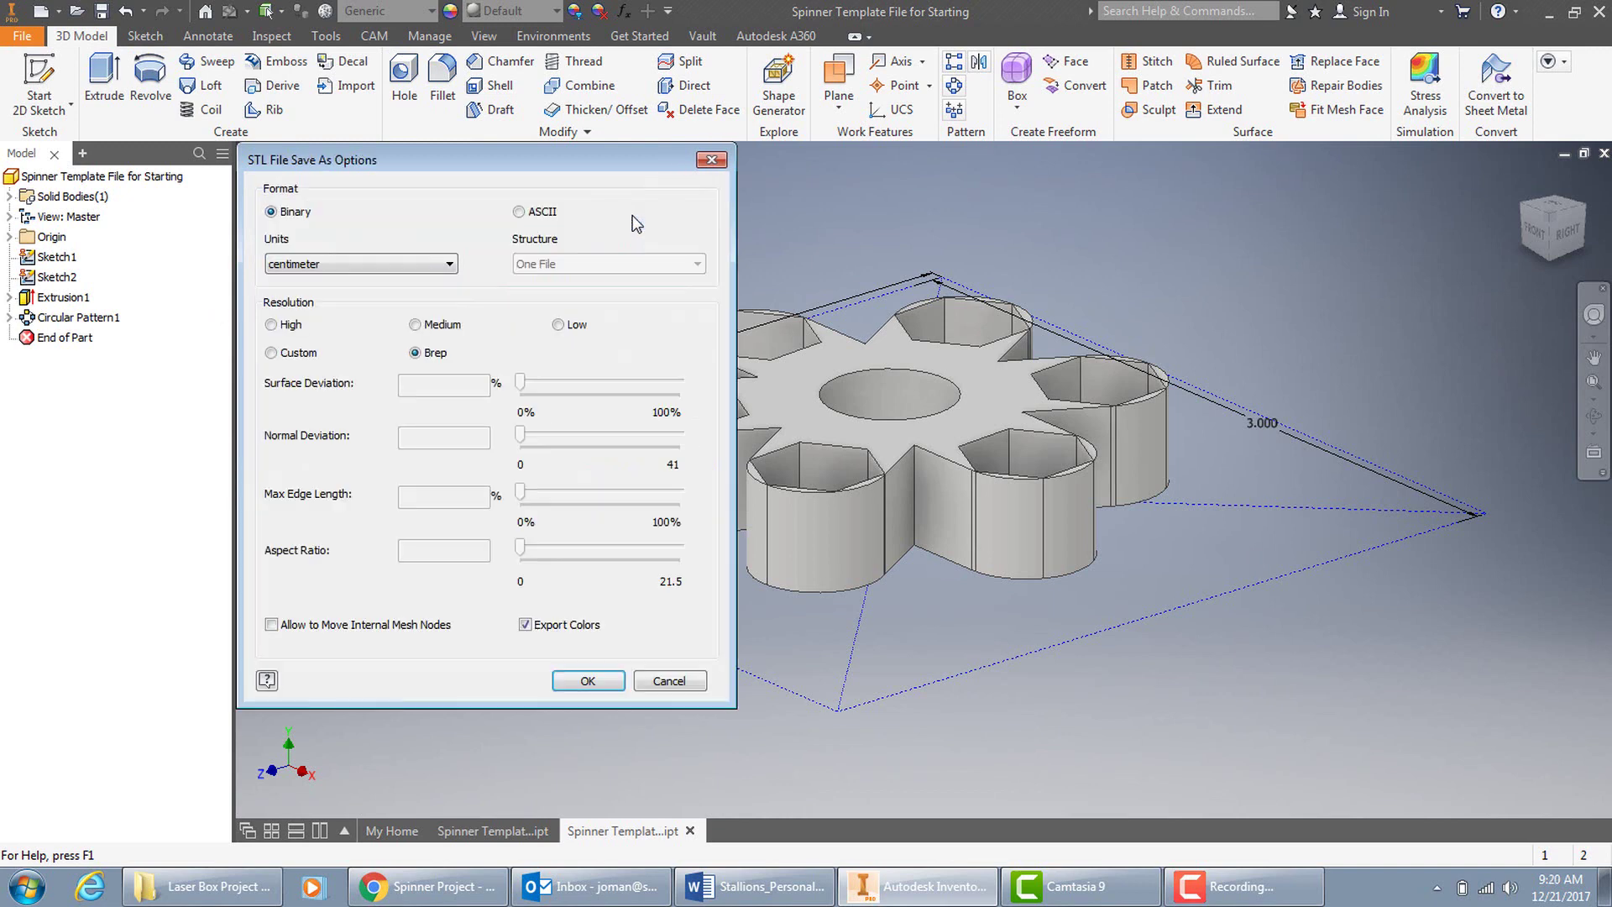
{"action": "left_click", "coordinate": [437, 265]}
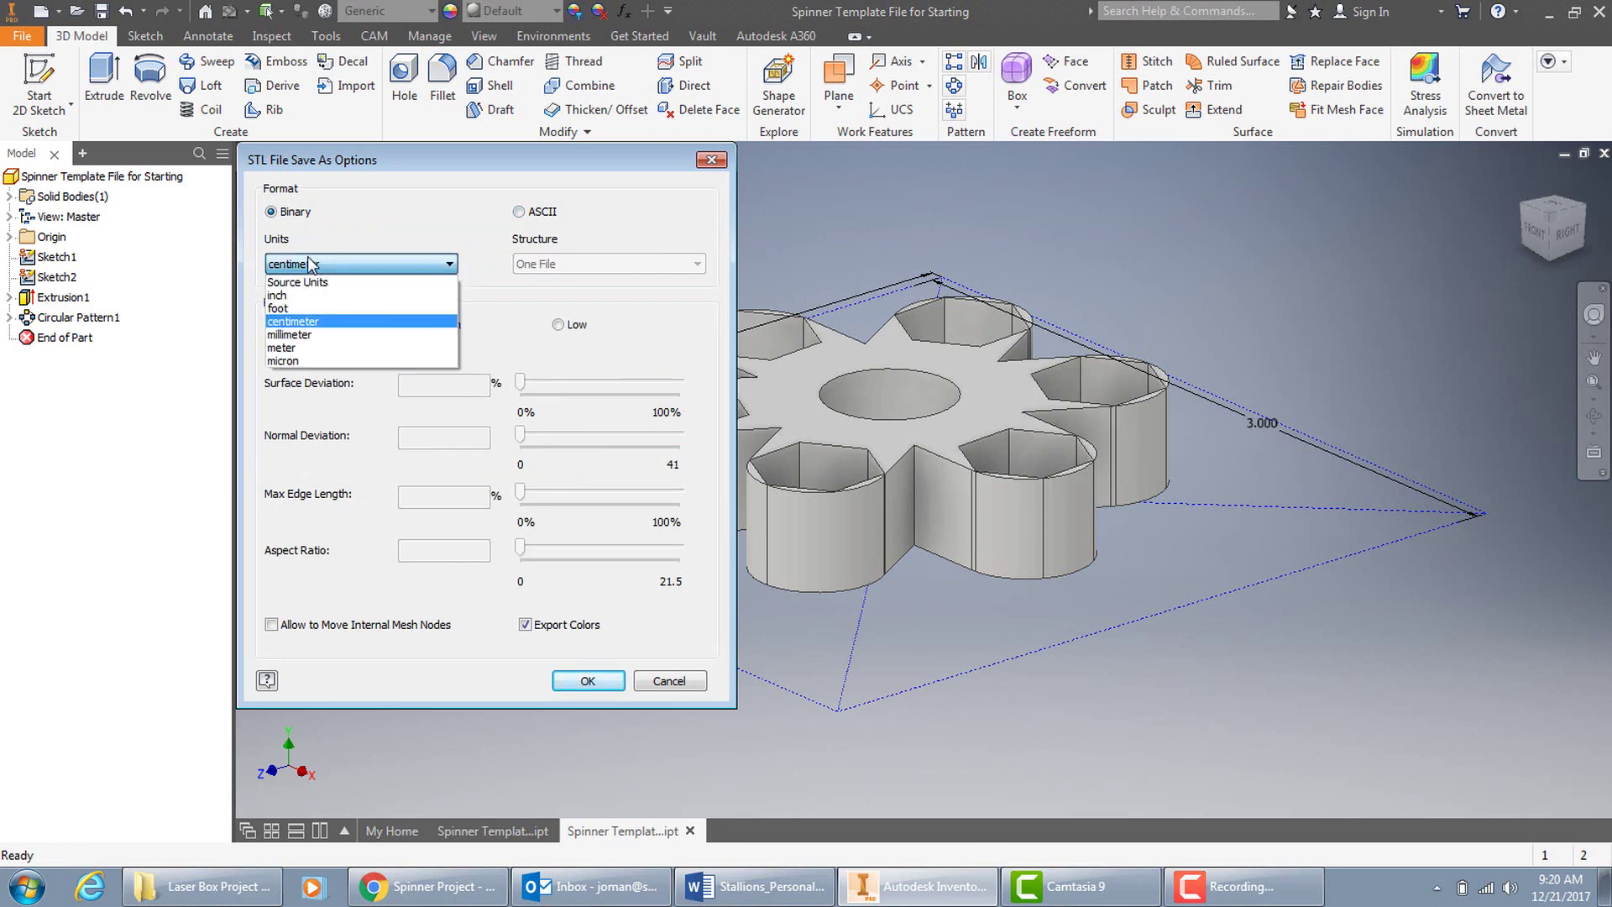
{"action": "left_click", "coordinate": [302, 298]}
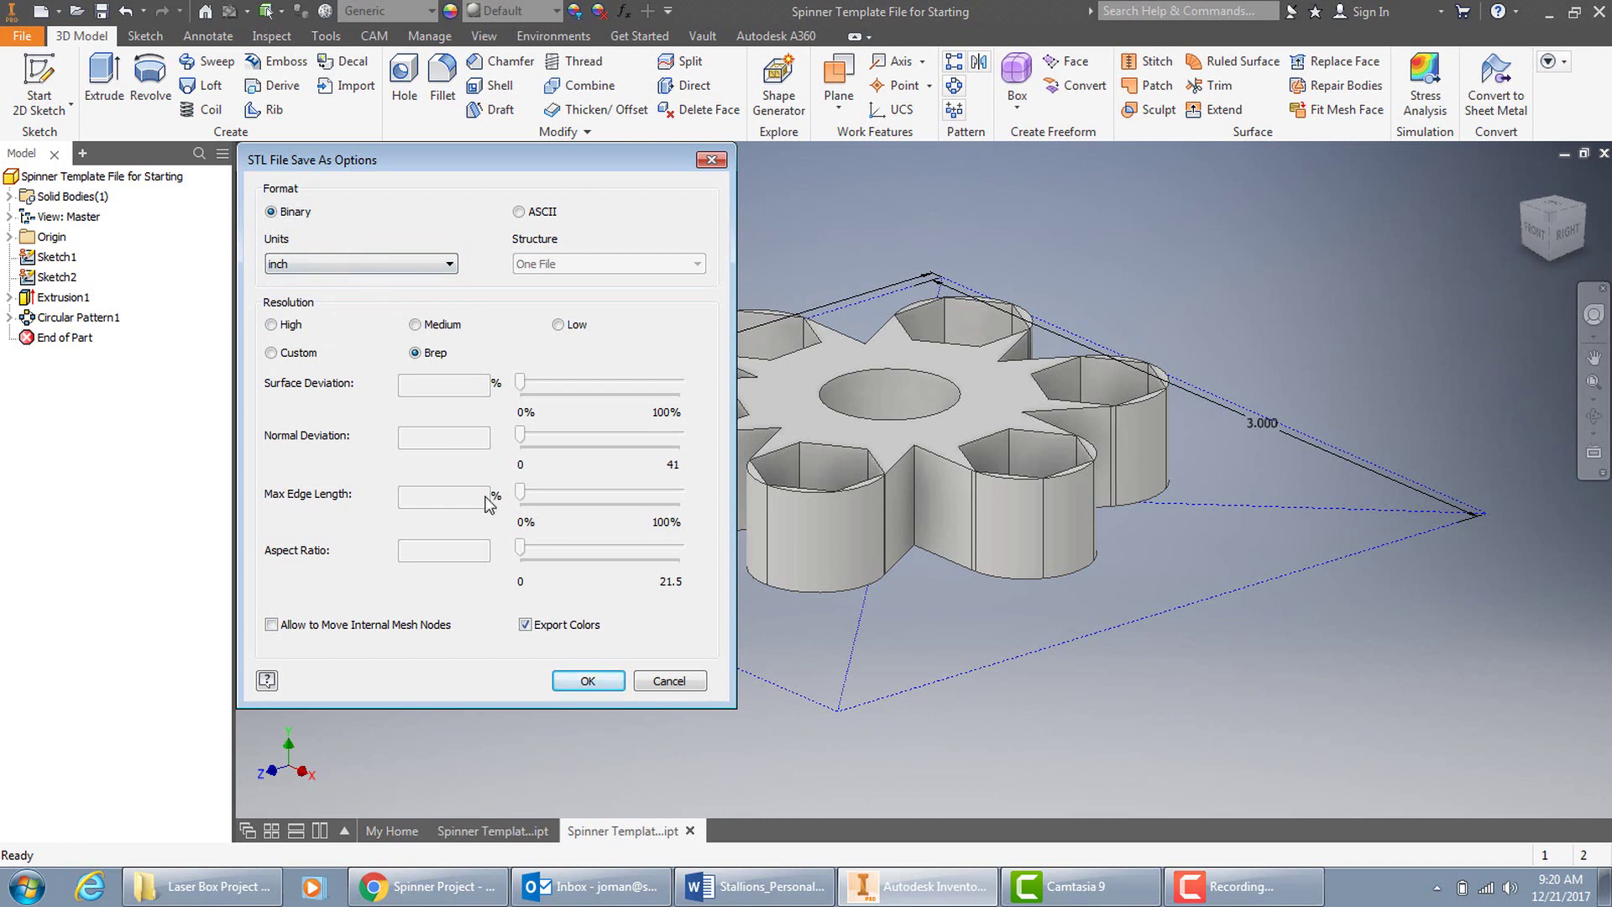
{"action": "left_click", "coordinate": [270, 325]}
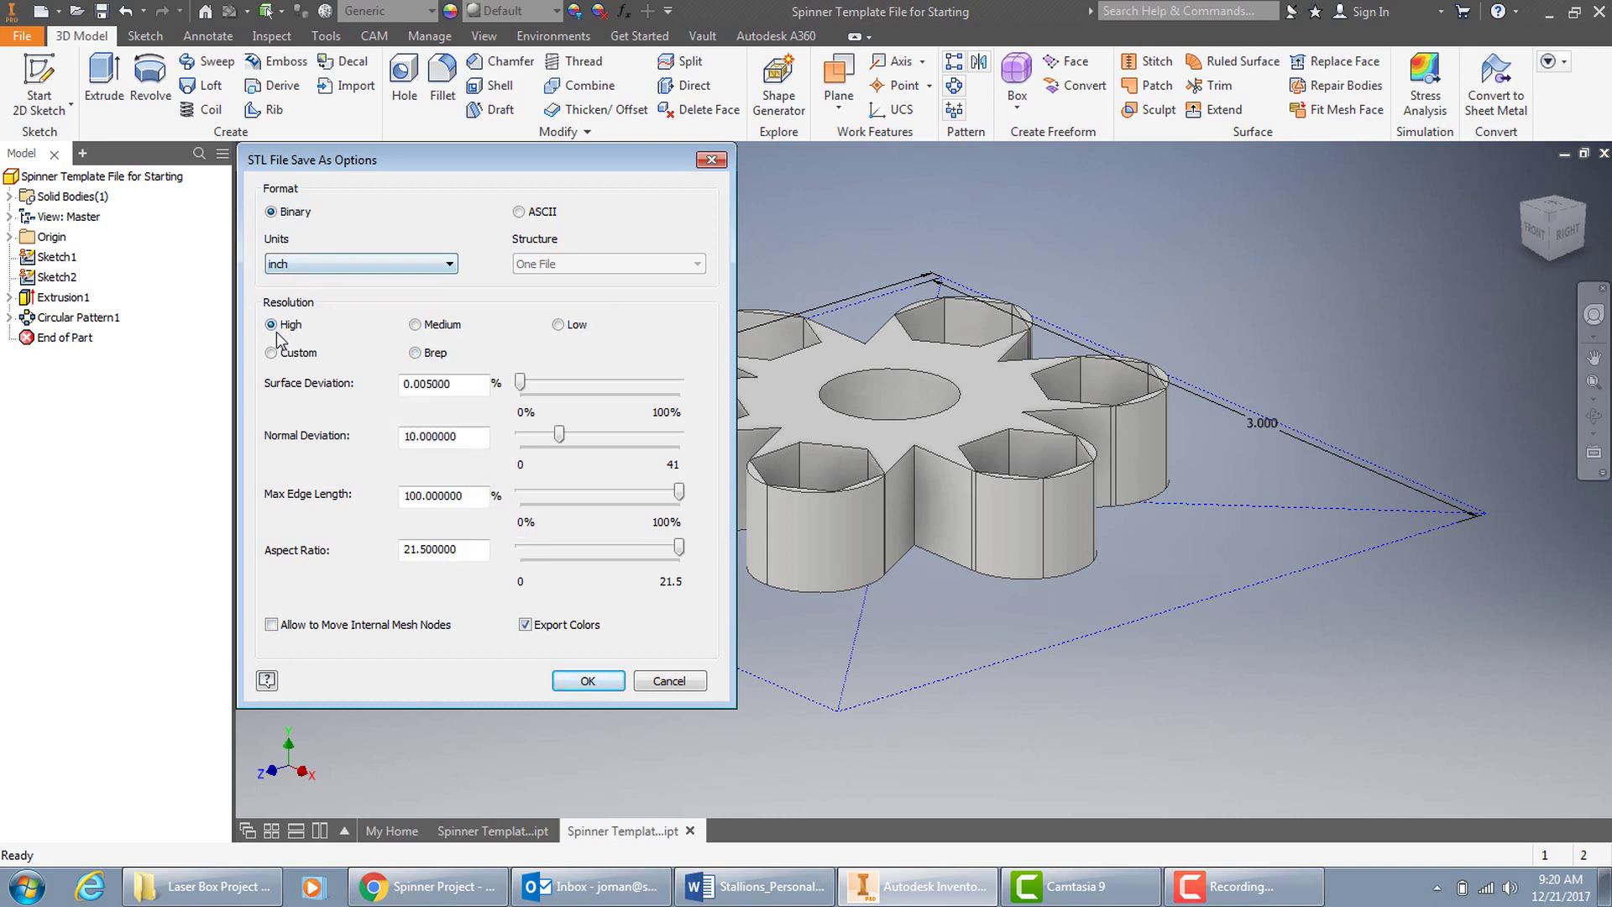
{"action": "left_click", "coordinate": [576, 682]}
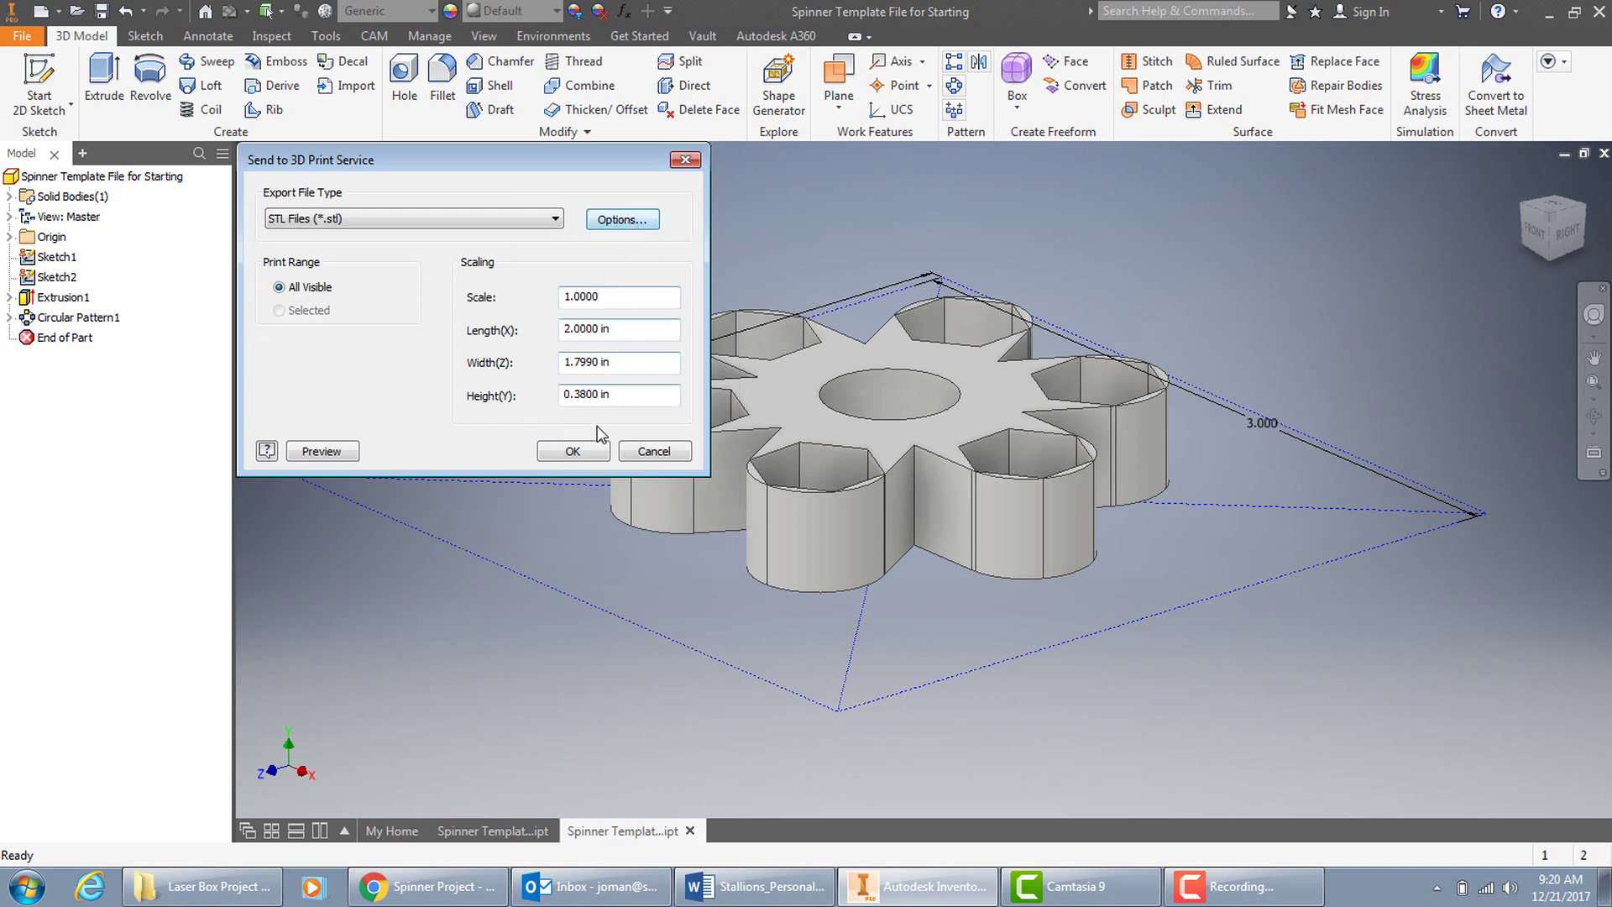
{"action": "left_click", "coordinate": [593, 453]}
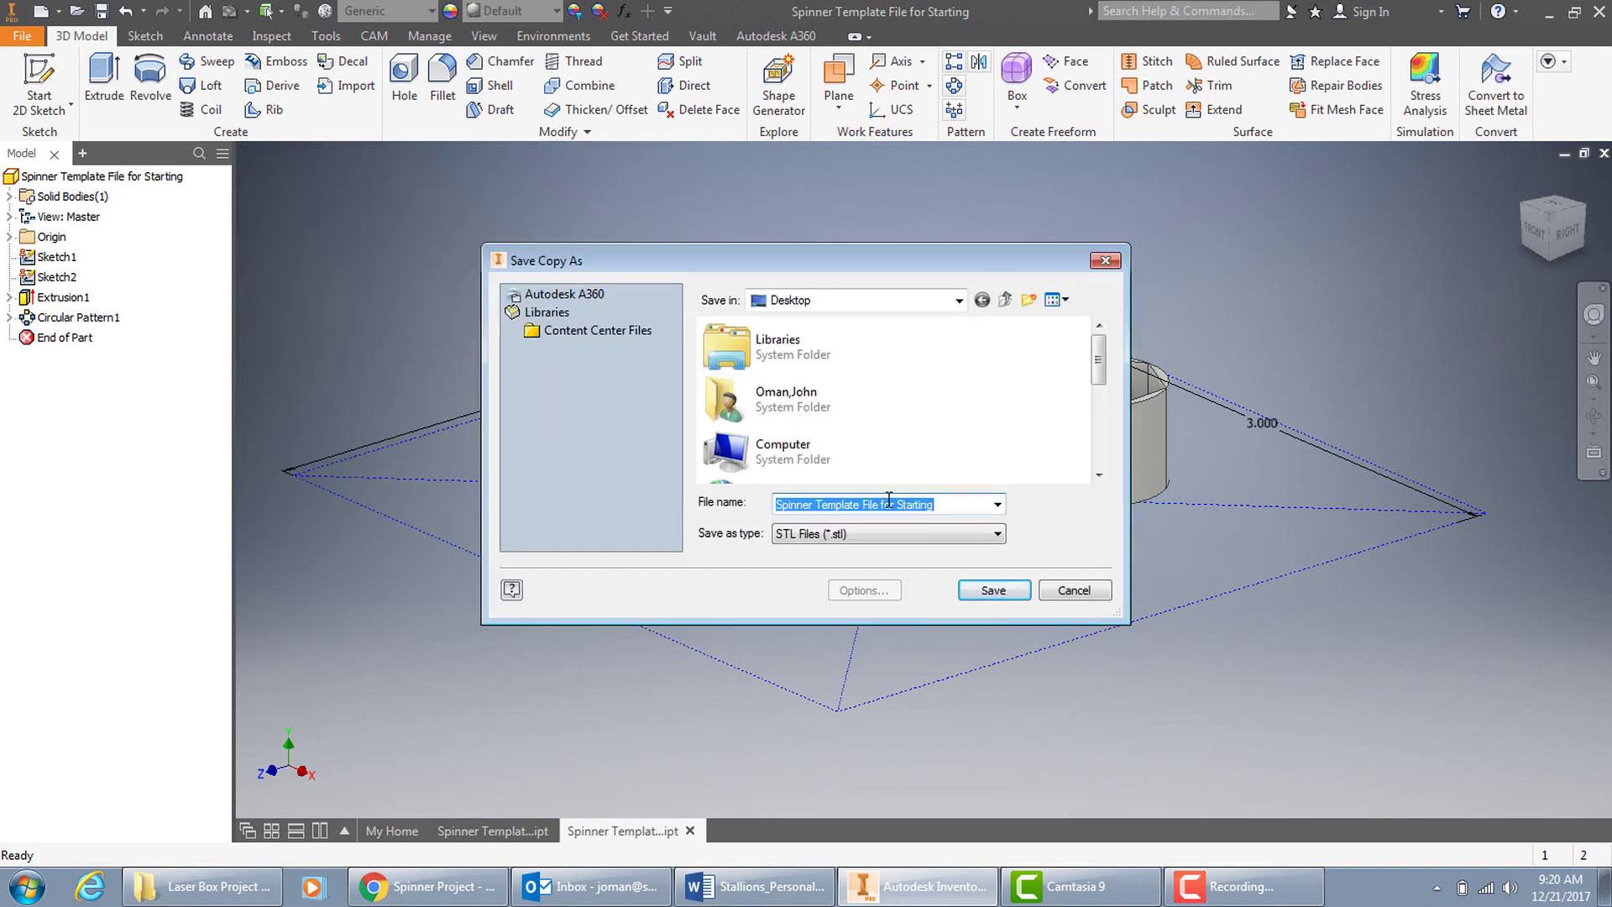